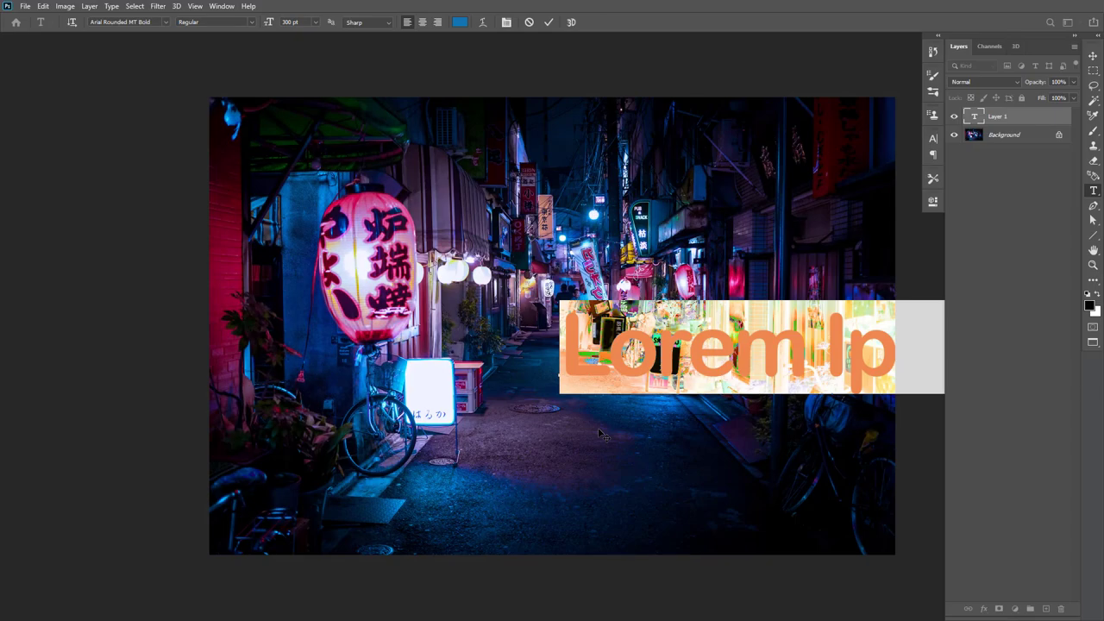
# Replace the placeholder with 'Iam' and move it down toward the alley floor
pyautogui.write('lam')
pyautogui.hotkey('ctrl', 'Return')
pyautogui.press('v')
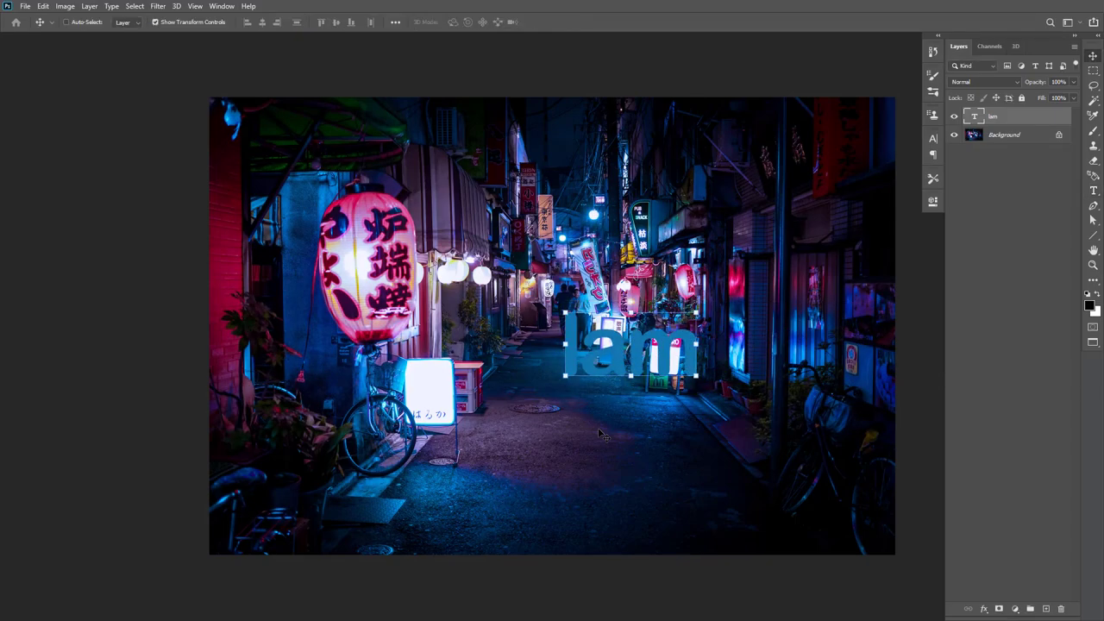
pyautogui.moveTo(632, 345); pyautogui.dragTo(611, 418)
pyautogui.hotkey('ctrl', 's')
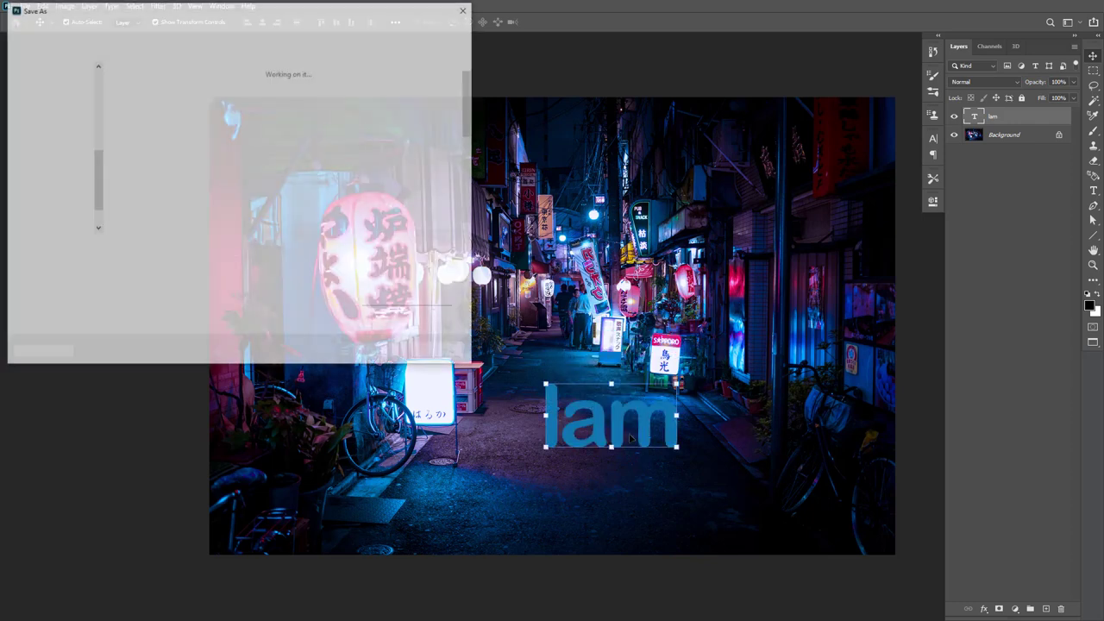
pyautogui.click(385, 350)
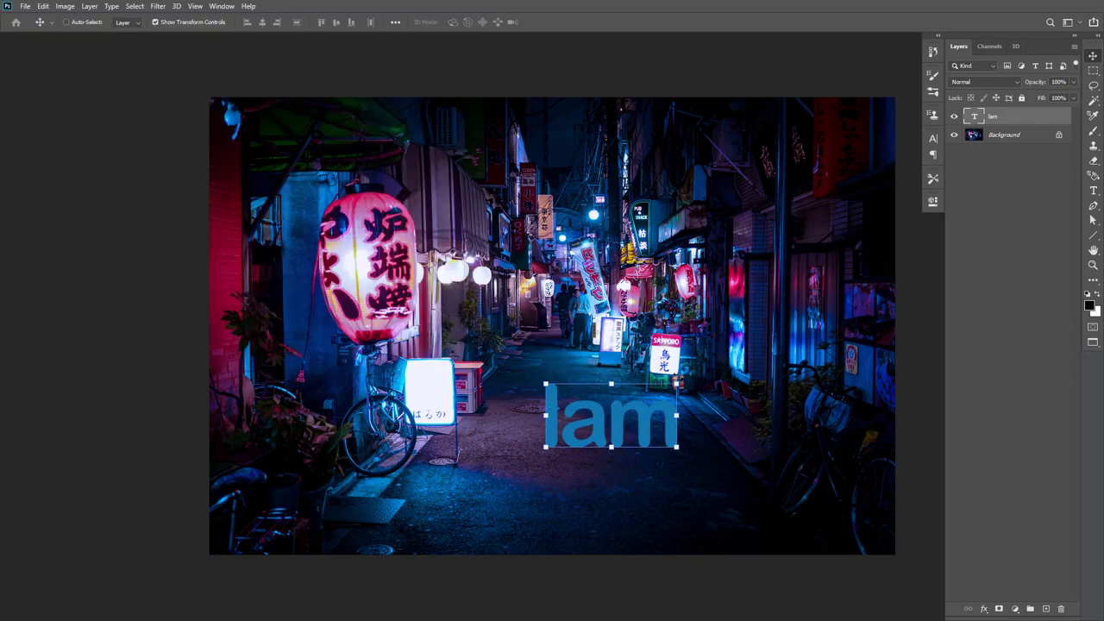
# Scale the Iam text to about 187% and position it over the lower centre of the alley
pyautogui.hotkey('ctrl', 't')
pyautogui.moveTo(678, 384); pyautogui.dragTo(689, 365)
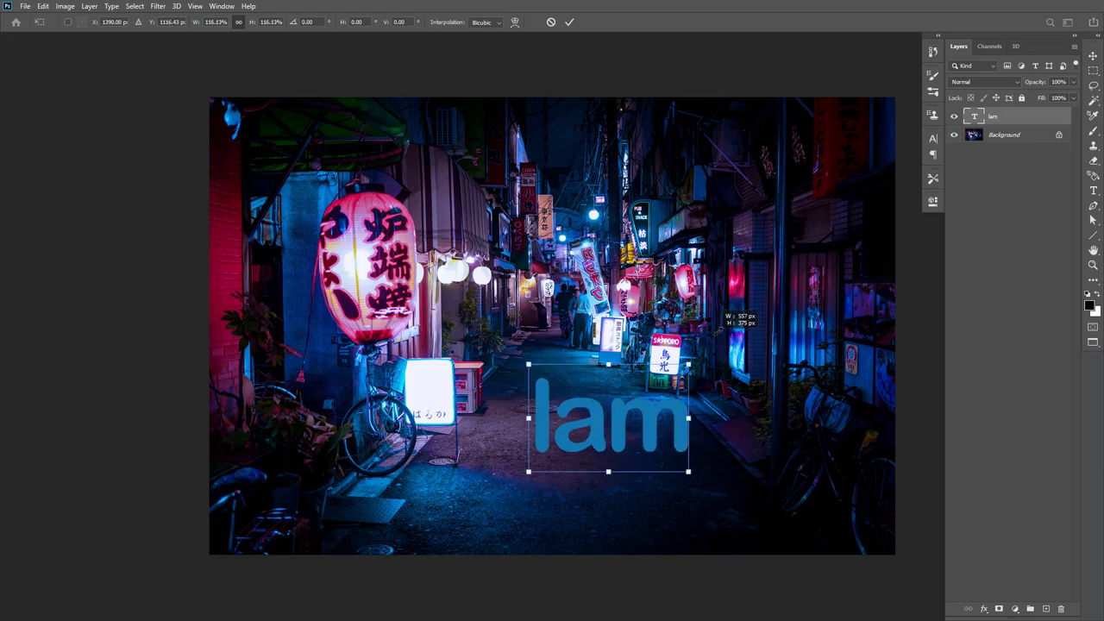
pyautogui.moveTo(718, 328); pyautogui.dragTo(757, 318)
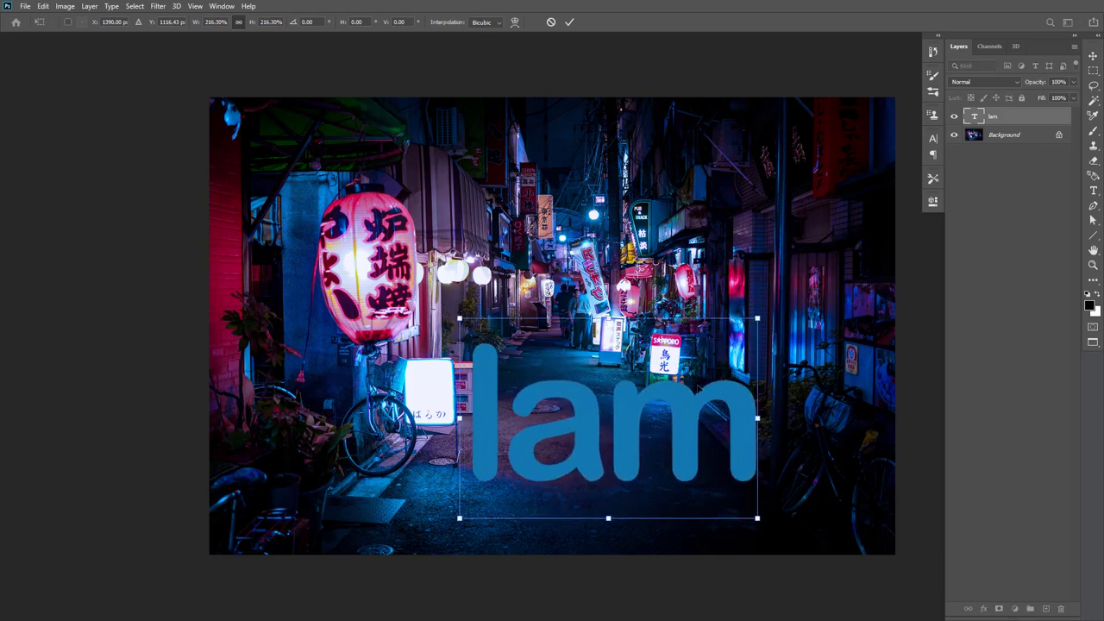
pyautogui.moveTo(699, 388); pyautogui.dragTo(685, 369)
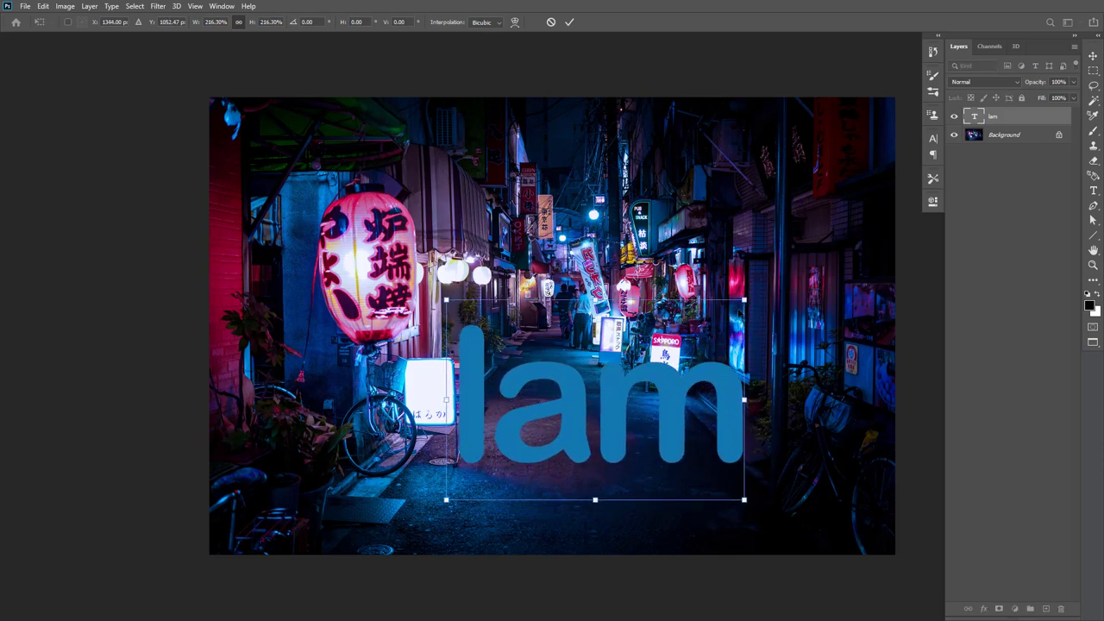
pyautogui.moveTo(744, 300); pyautogui.dragTo(711, 309)
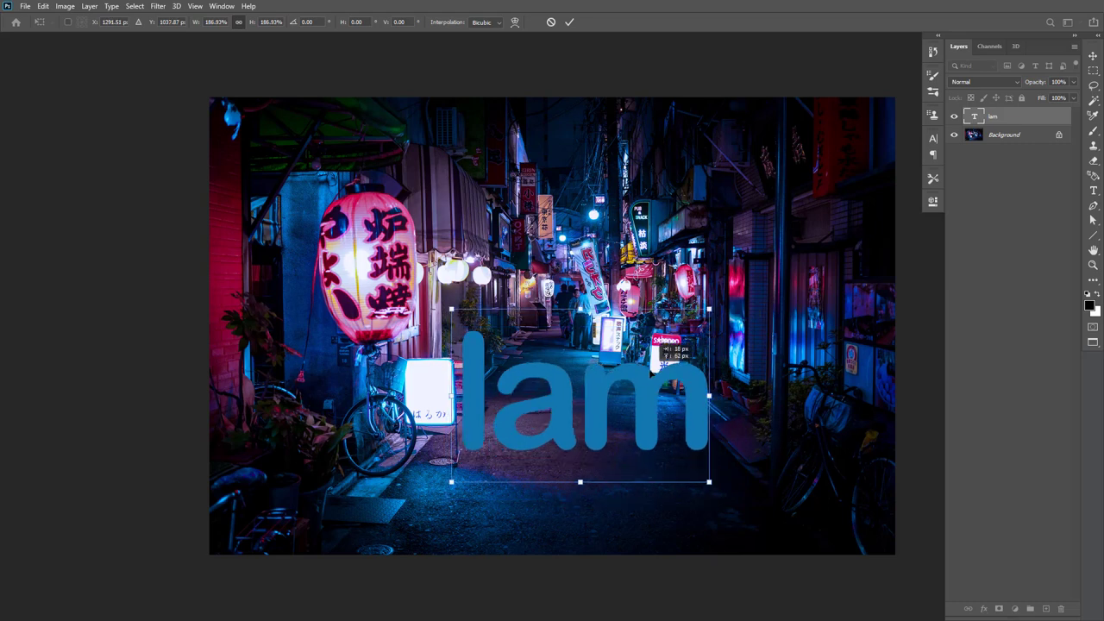
pyautogui.moveTo(651, 363); pyautogui.dragTo(665, 383)
pyautogui.press('Return')
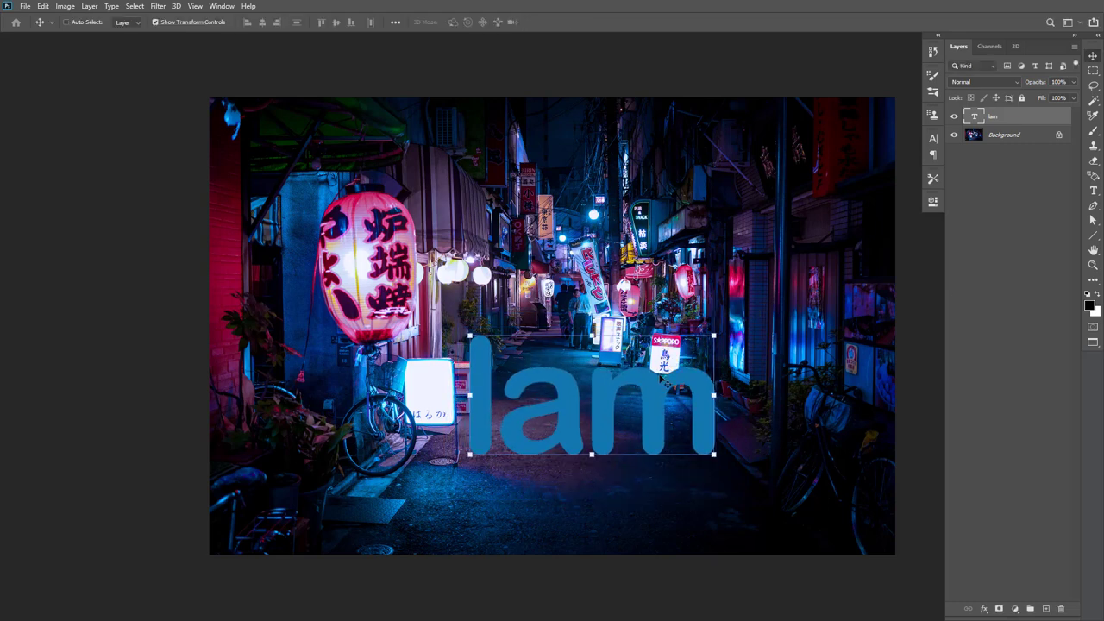
# Convert the Iam layer to a Smart Object, then make it a New 3D Extrusion from Selected Layer
pyautogui.rightClick(1049, 119)
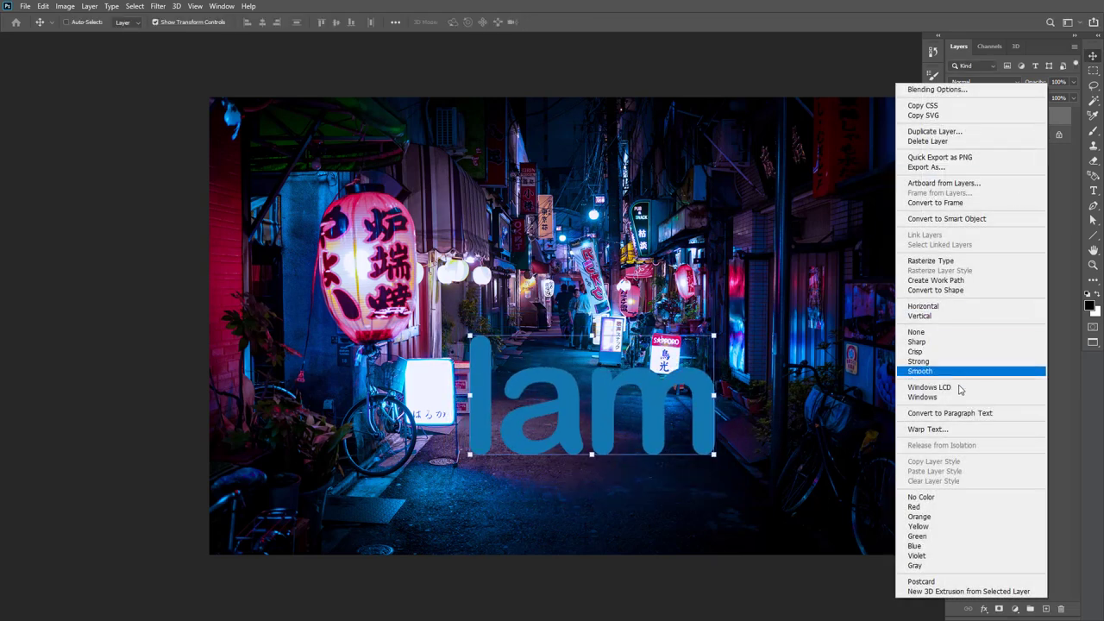
pyautogui.click(991, 219)
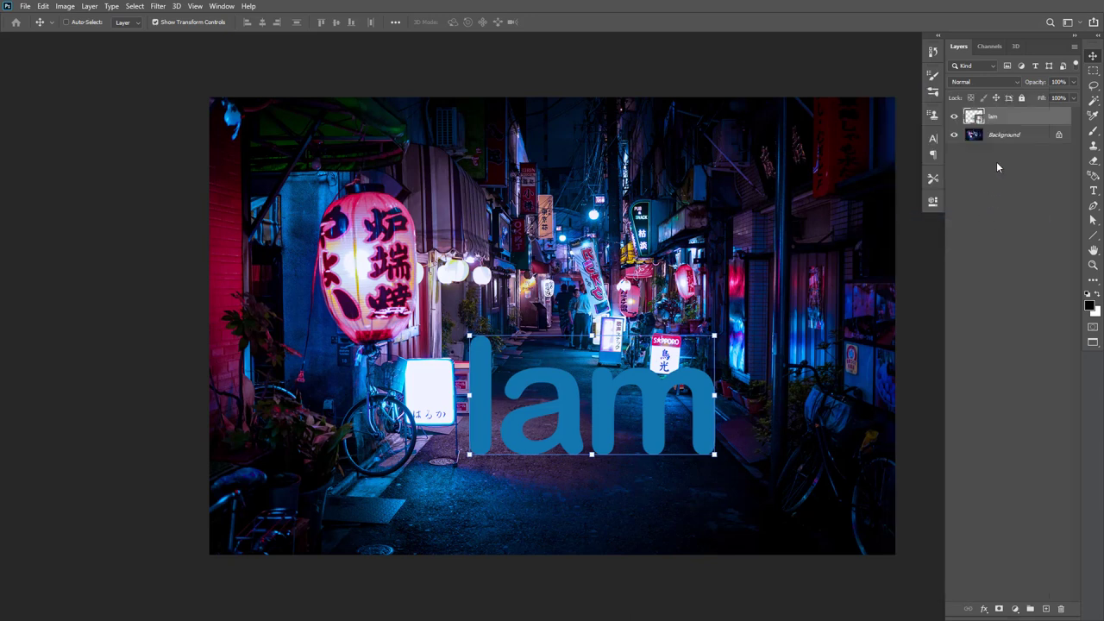
pyautogui.rightClick(1024, 119)
pyautogui.click(940, 583)
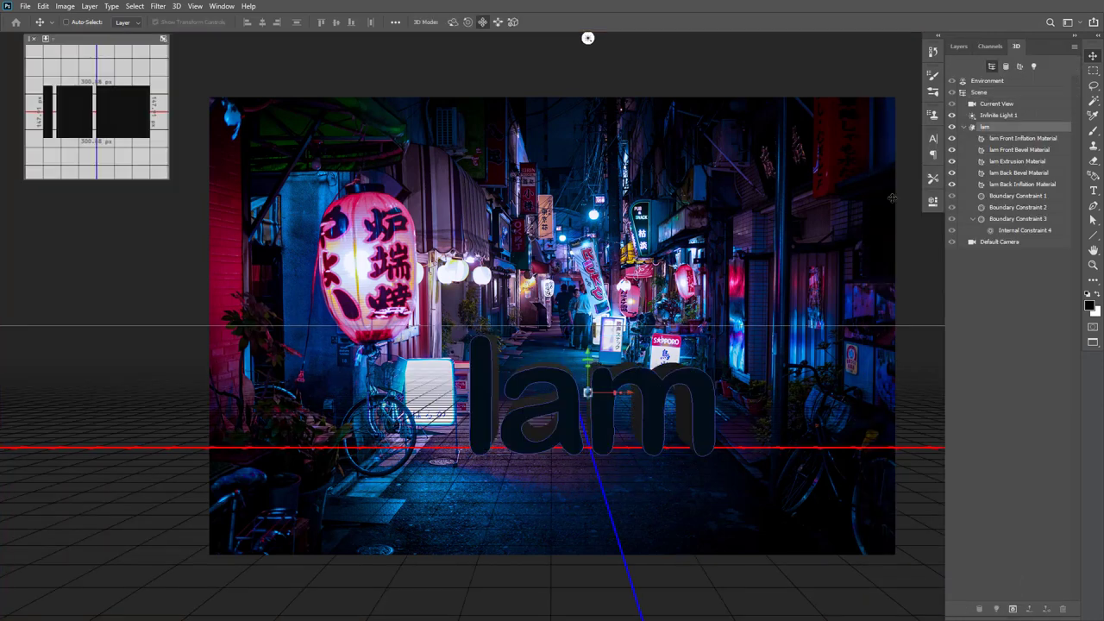
# Apply a plain extrusion shape preset and reduce the Iam extrusion depth to 58.15 px
pyautogui.click(932, 202)
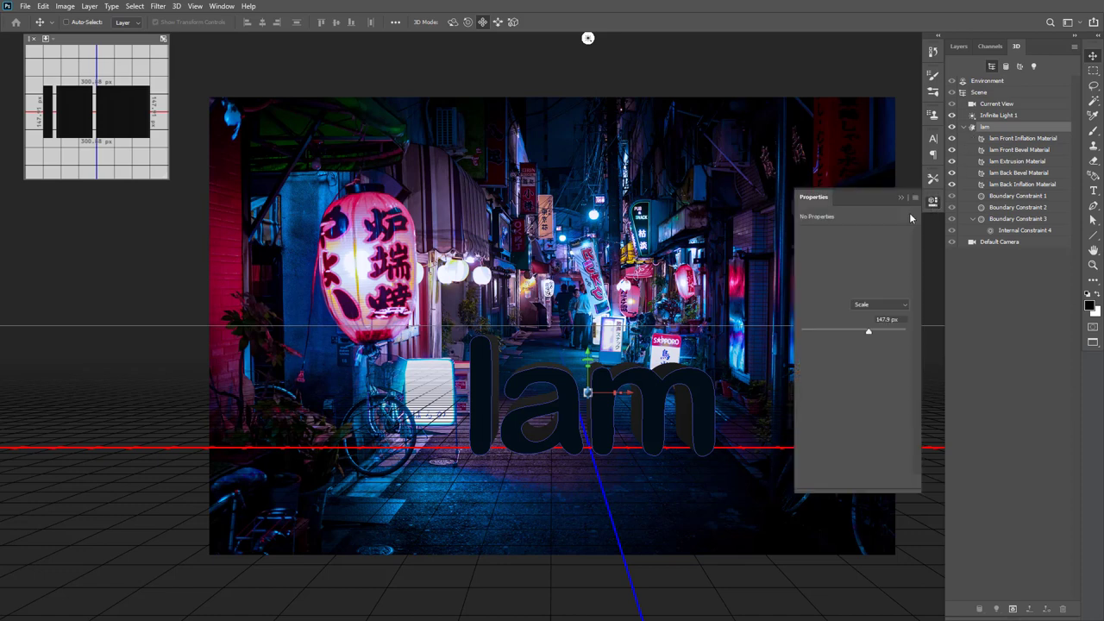
pyautogui.click(831, 283)
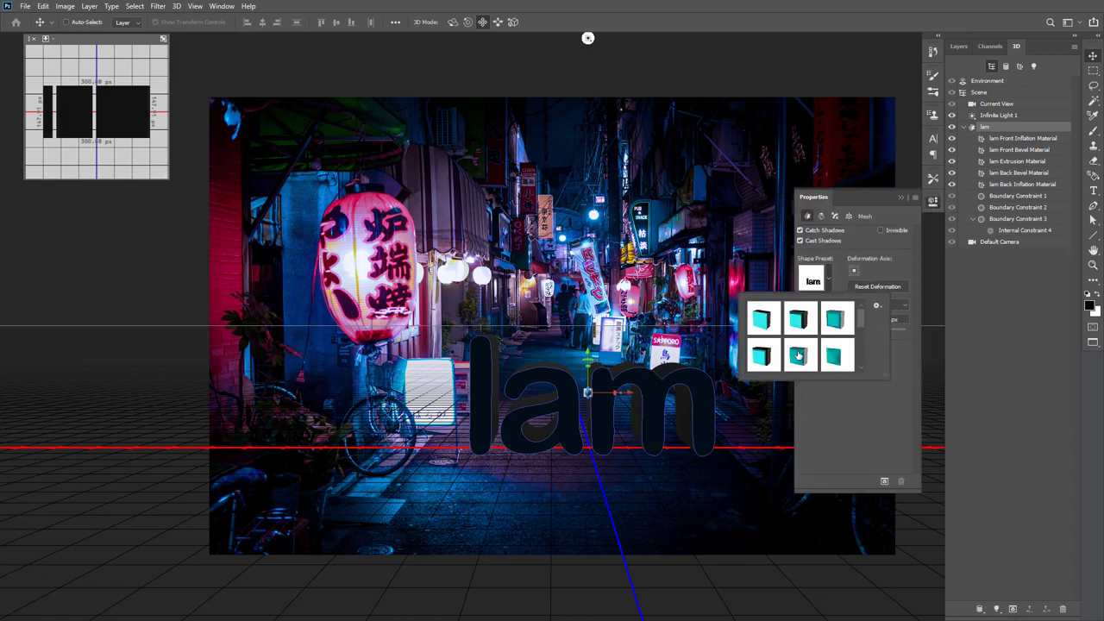
pyautogui.click(798, 354)
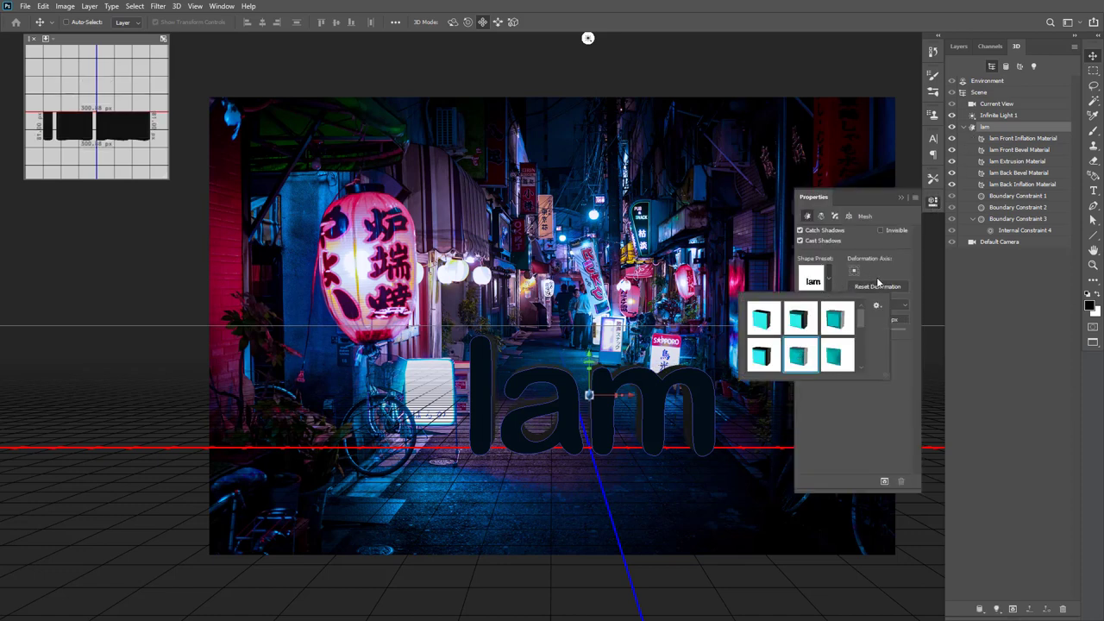
pyautogui.click(896, 256)
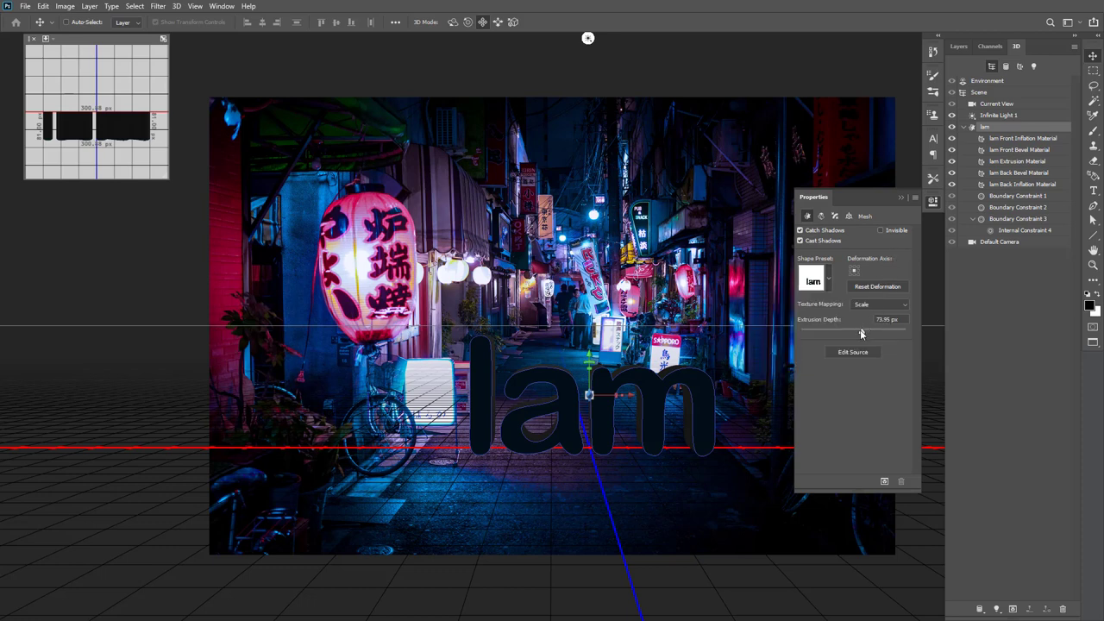
pyautogui.moveTo(860, 333); pyautogui.dragTo(859, 333)
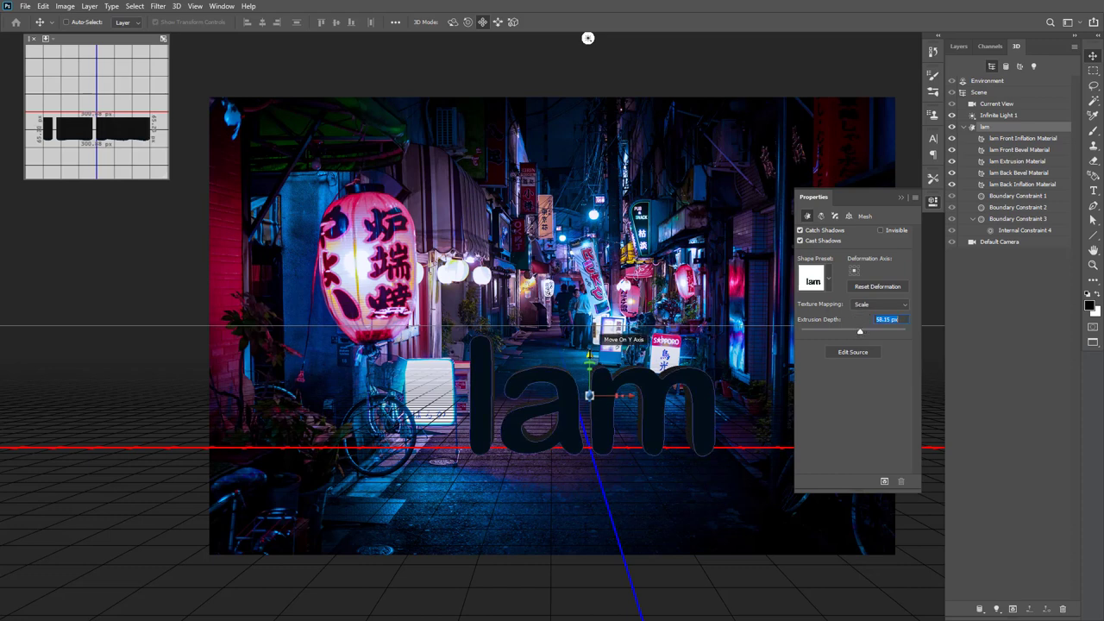
pyautogui.moveTo(587, 357); pyautogui.dragTo(587, 341)
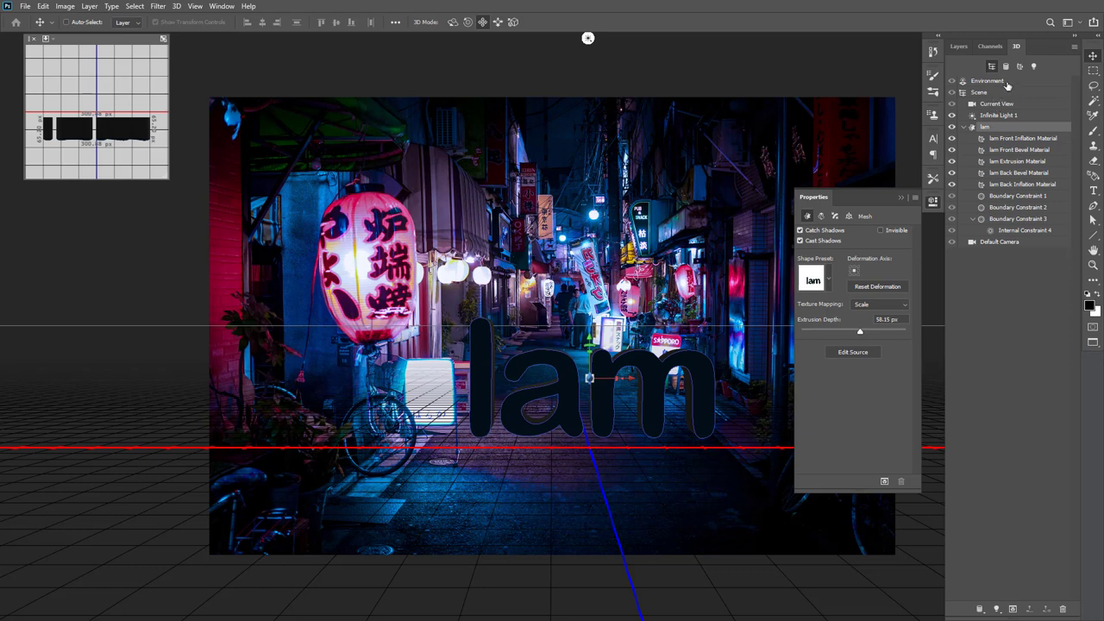
pyautogui.click(996, 103)
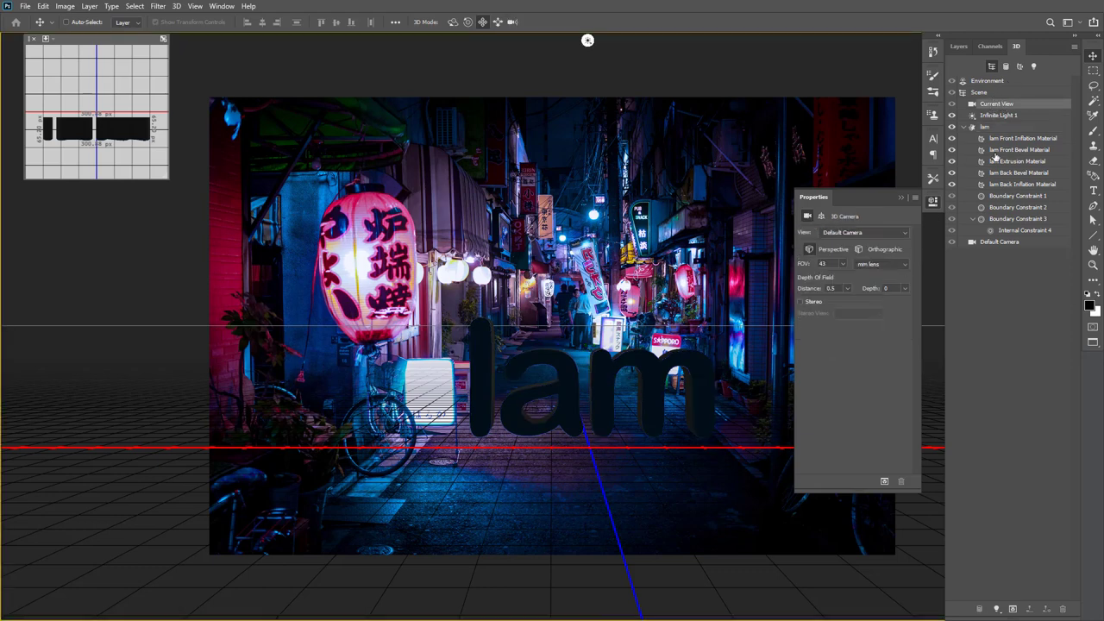
# Move the Iam mesh to the ground plane and orbit the camera to raise the horizon
pyautogui.click(1007, 129)
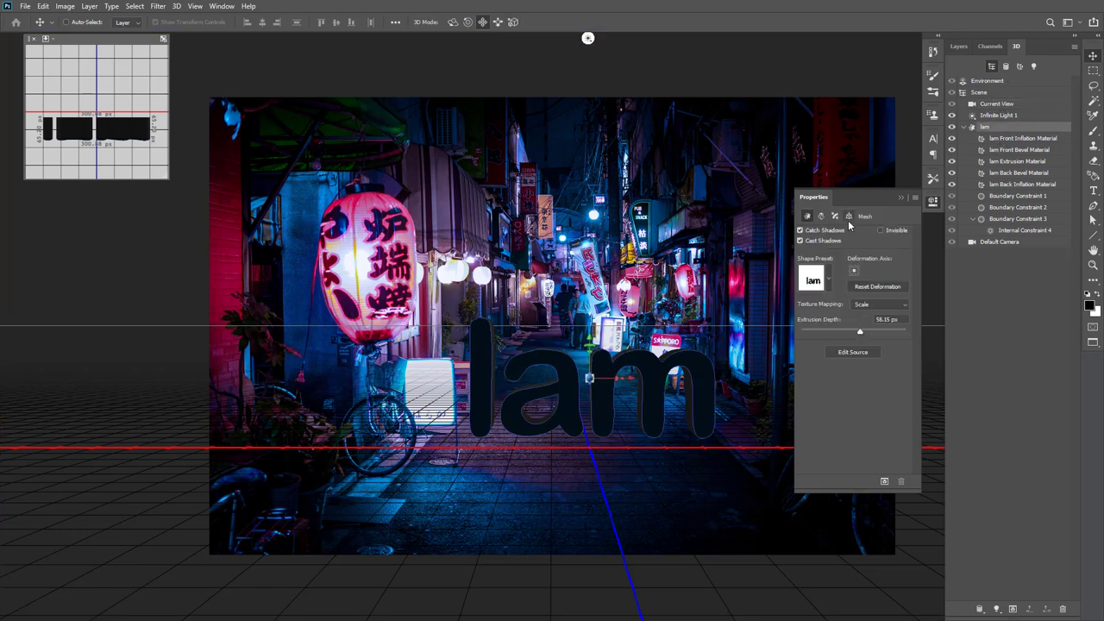
pyautogui.click(849, 217)
pyautogui.click(854, 342)
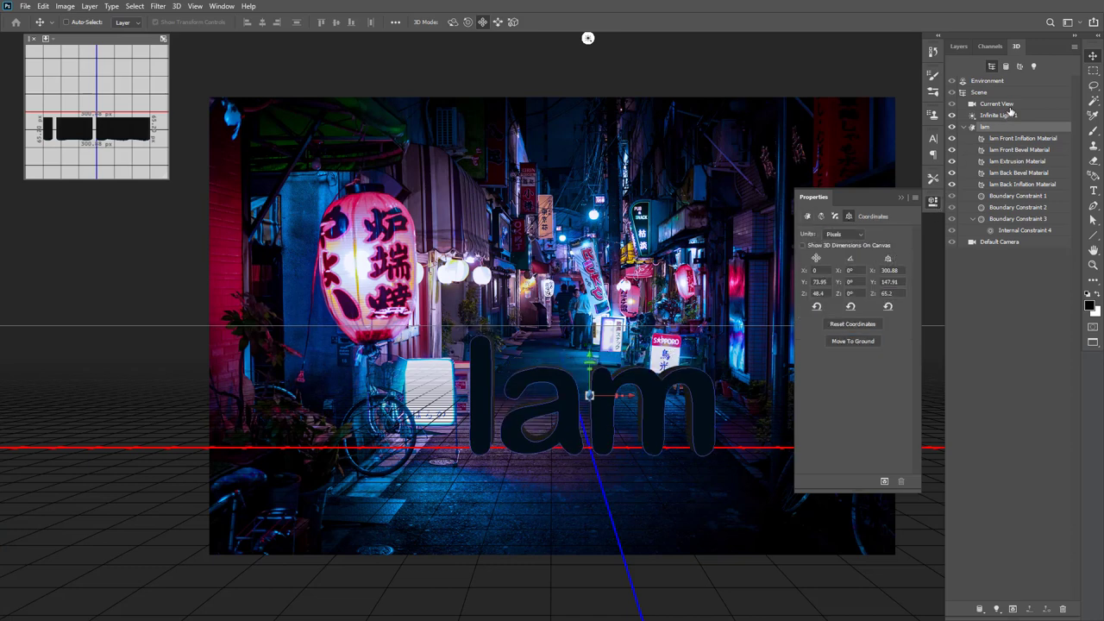
pyautogui.click(1008, 105)
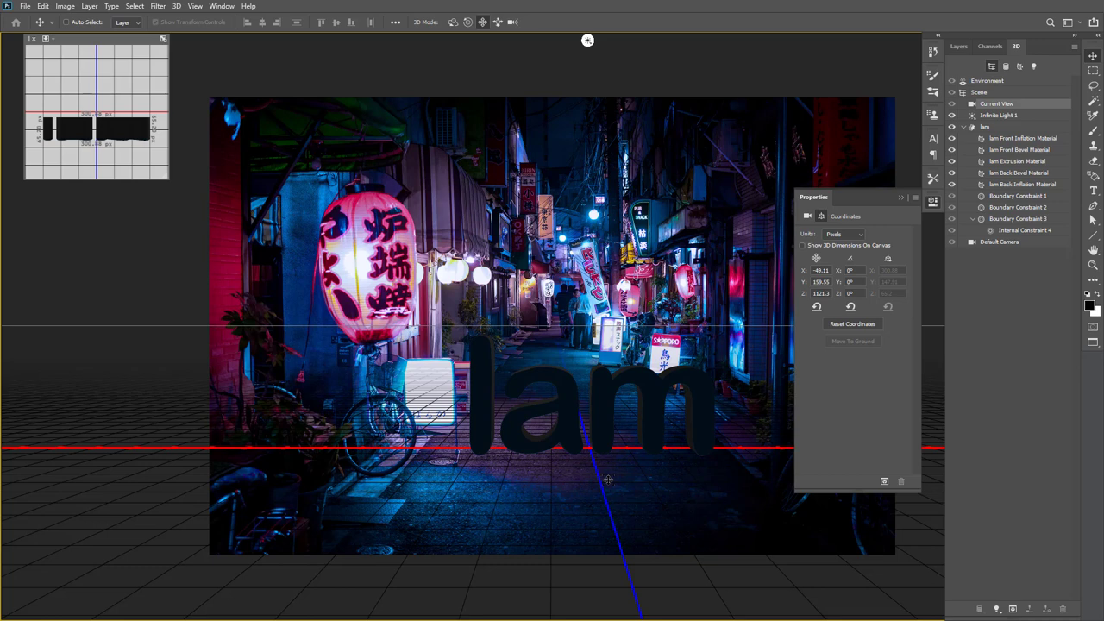
pyautogui.click(452, 22)
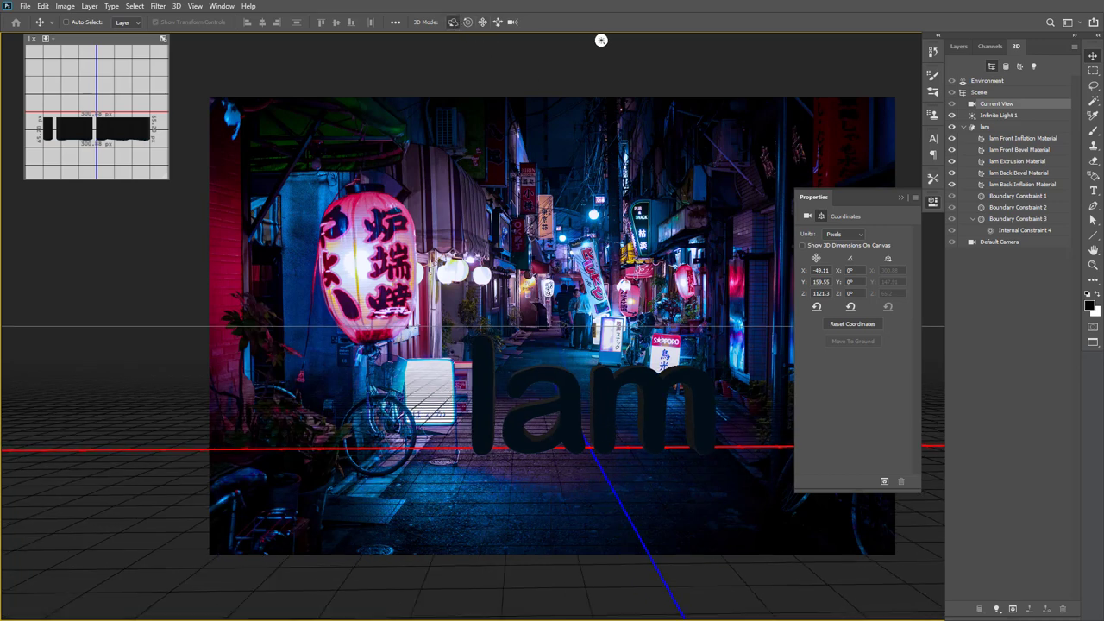
pyautogui.moveTo(587, 39); pyautogui.dragTo(578, 39)
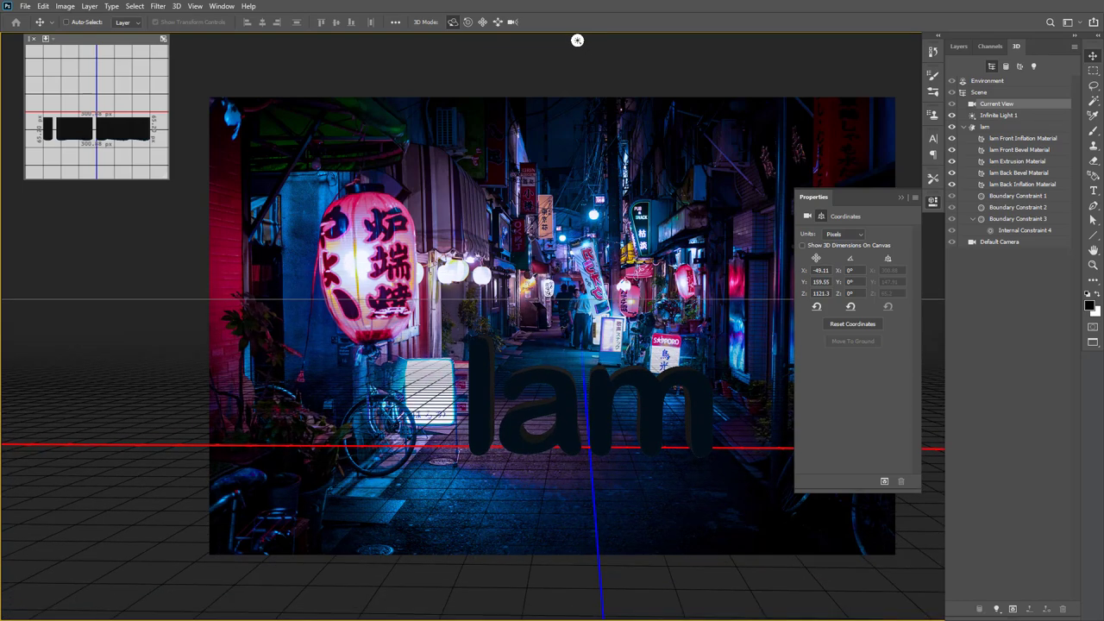
pyautogui.moveTo(577, 39); pyautogui.dragTo(579, 40)
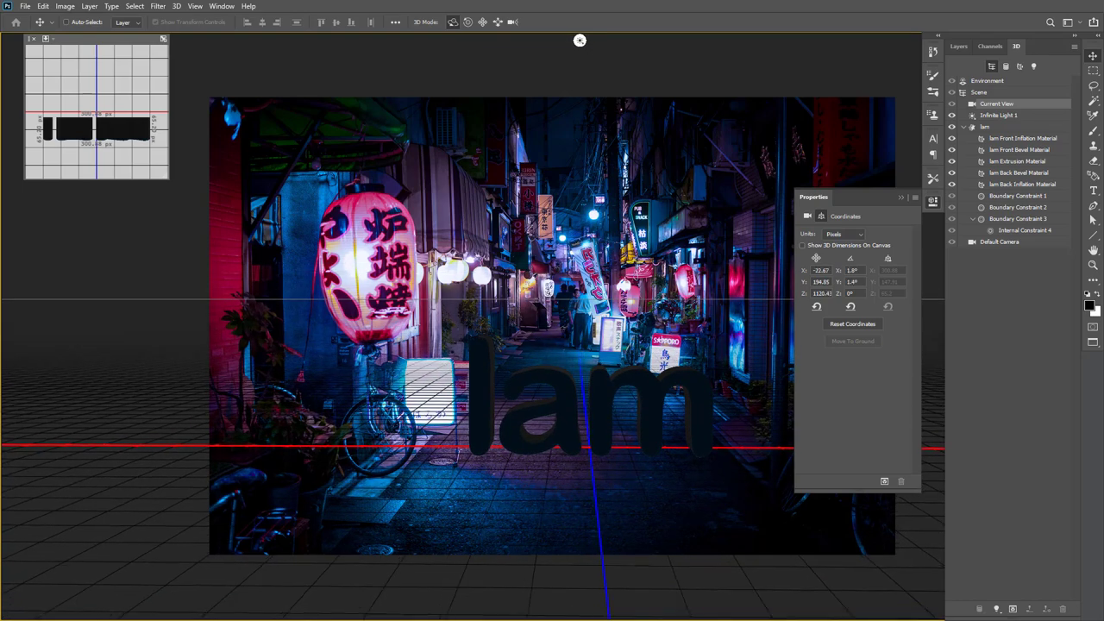
# Drag the Iam text along its depth axis to bring it closer and larger
pyautogui.click(595, 401)
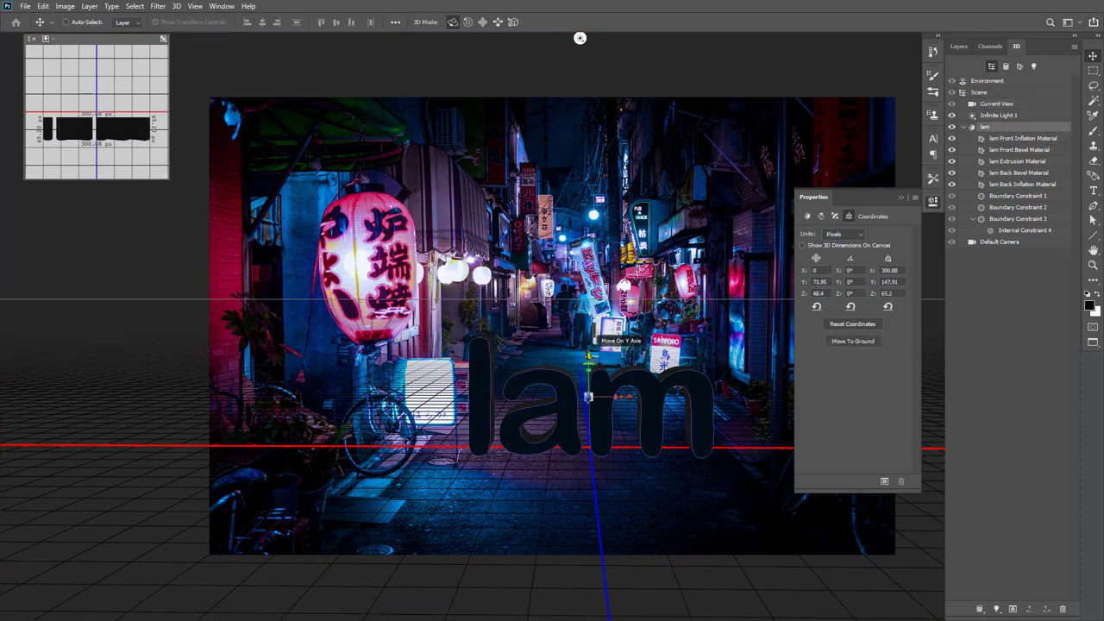
pyautogui.moveTo(587, 397); pyautogui.dragTo(574, 352)
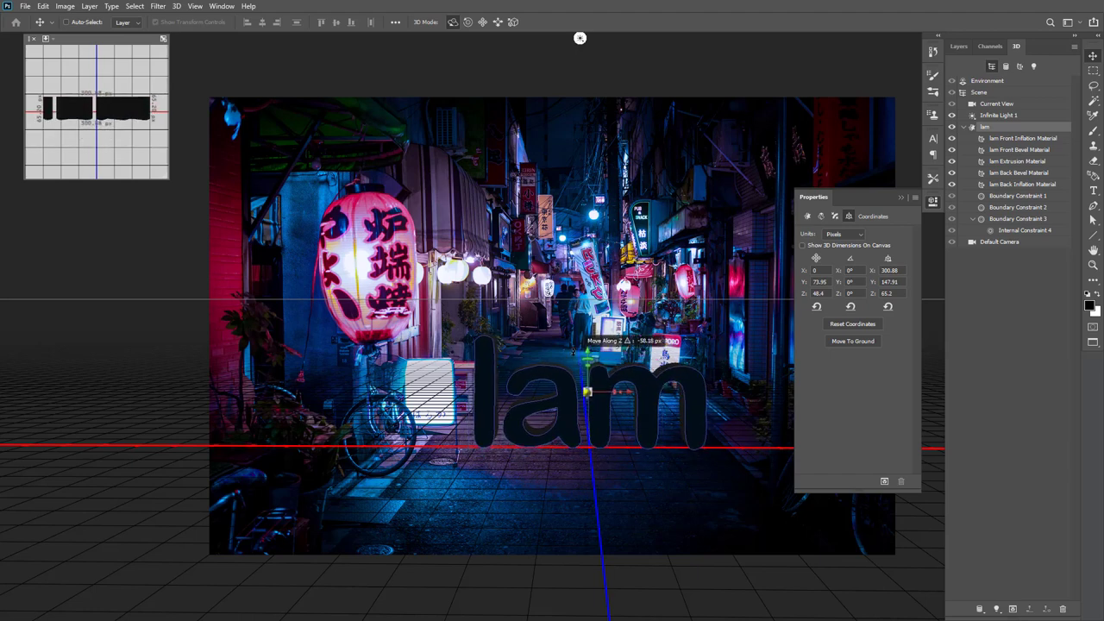
pyautogui.moveTo(573, 351); pyautogui.dragTo(569, 372)
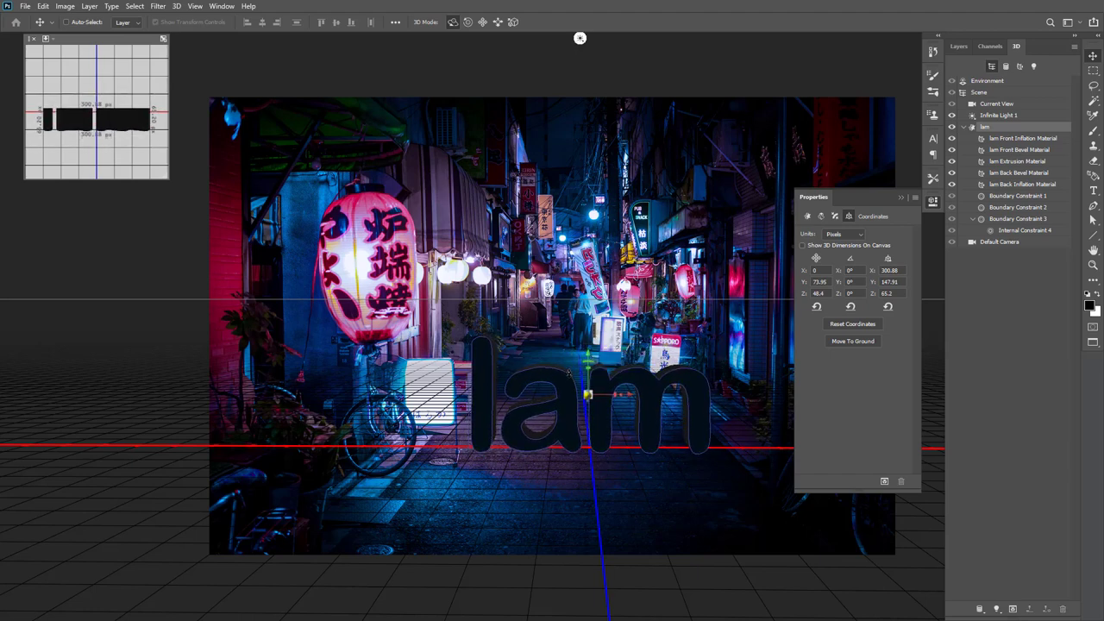
# Apply a glossy blue preset to all Iam materials, then set their base colour to the lantern's pink
pyautogui.click(1005, 139)
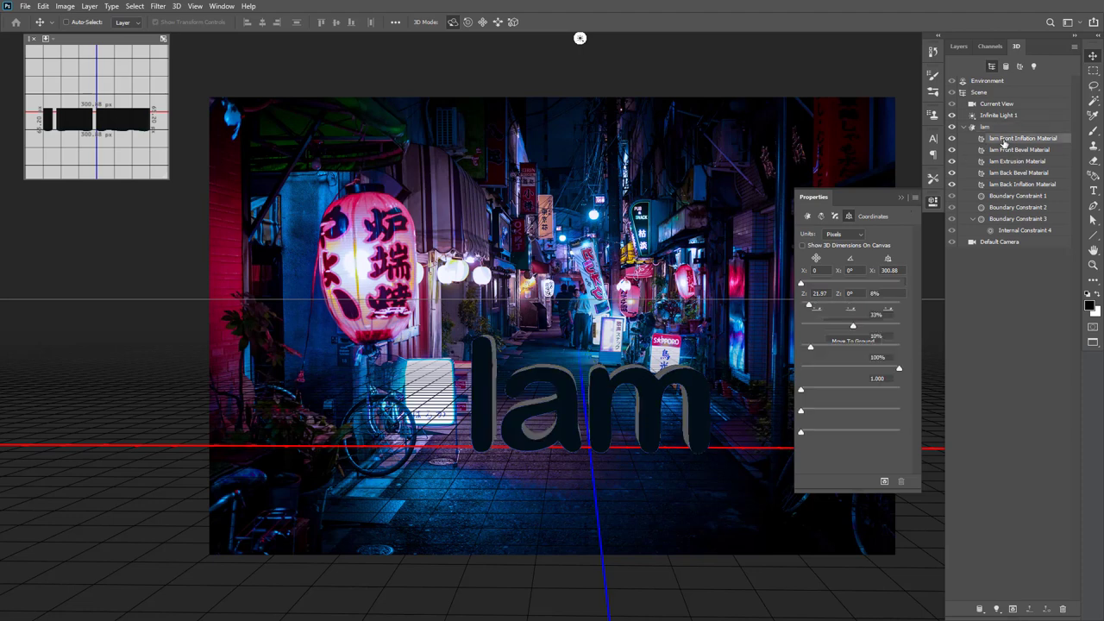
pyautogui.keyDown('shift'); pyautogui.click(1023, 185); pyautogui.keyUp('shift')
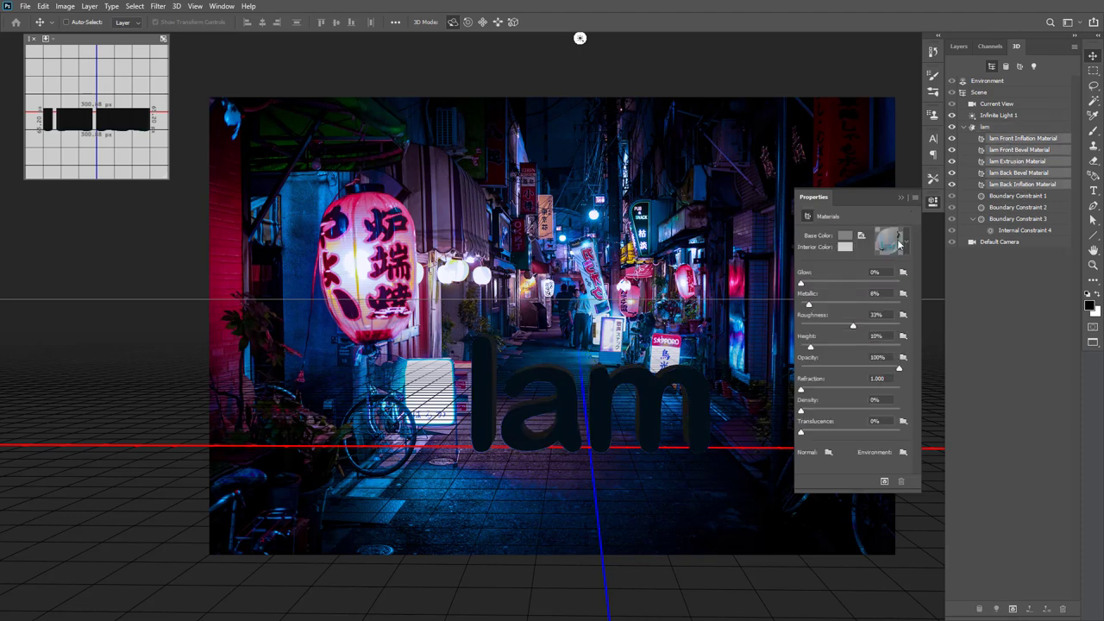
pyautogui.click(906, 243)
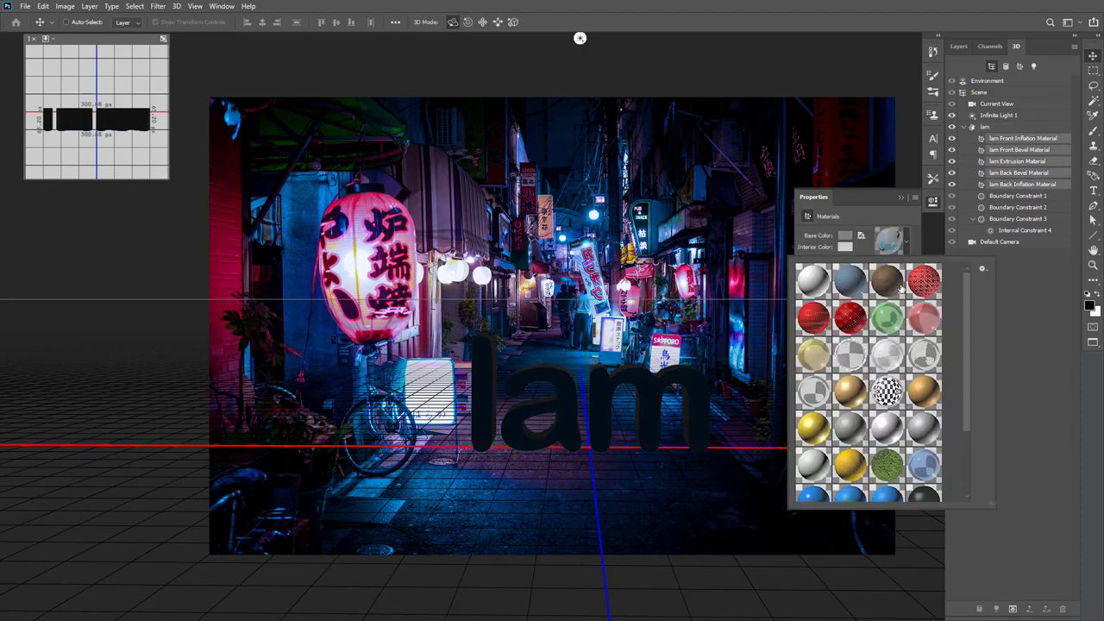
pyautogui.scroll(-1, 863, 442)
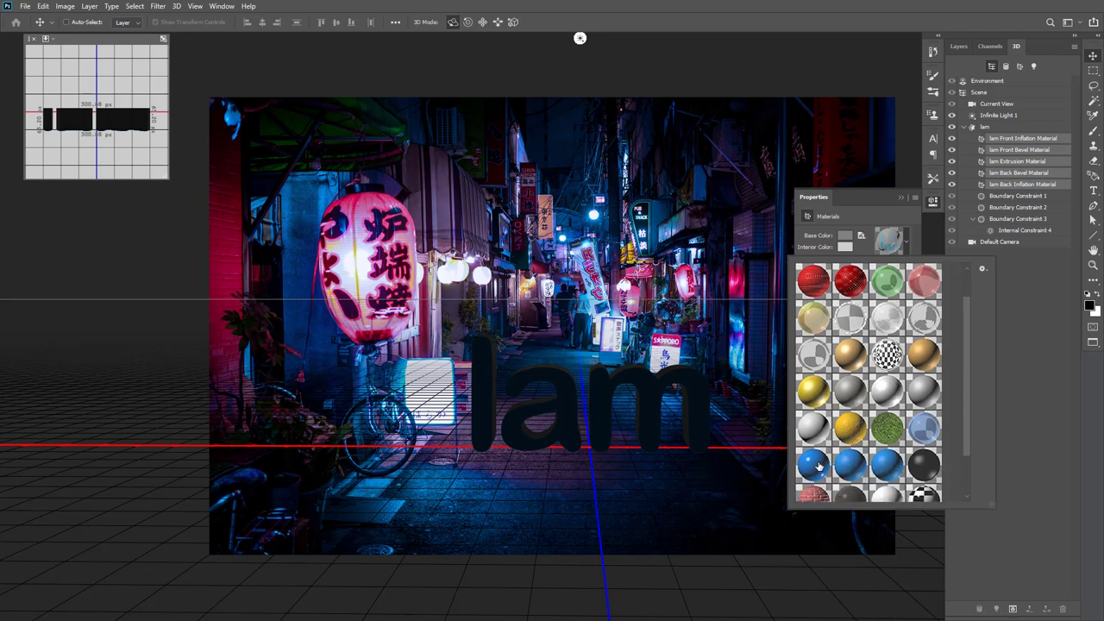
pyautogui.click(814, 466)
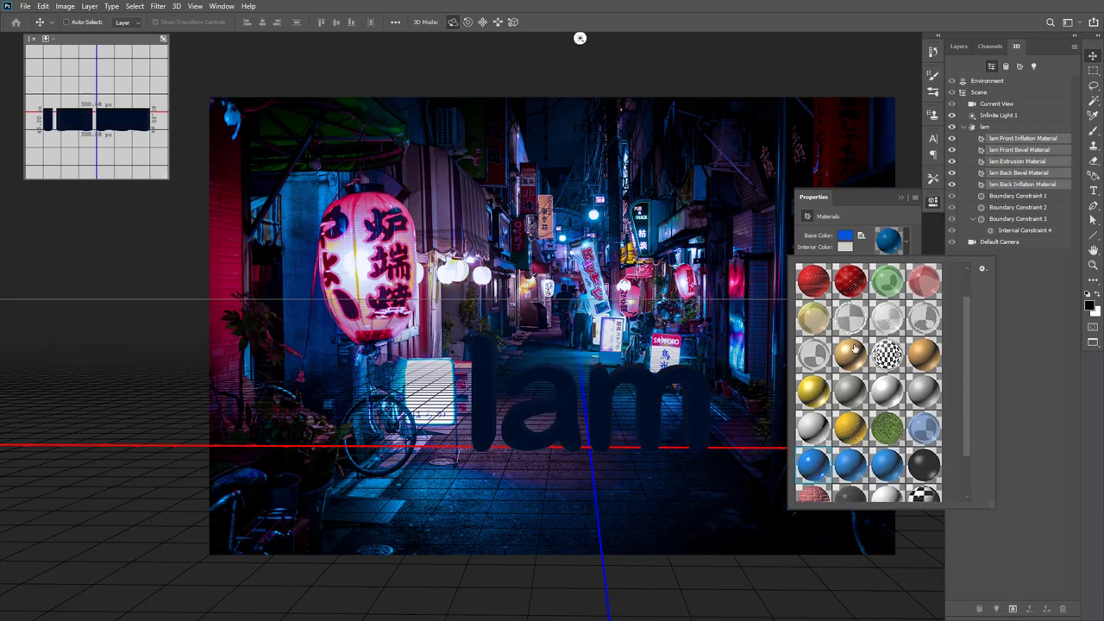
pyautogui.click(846, 236)
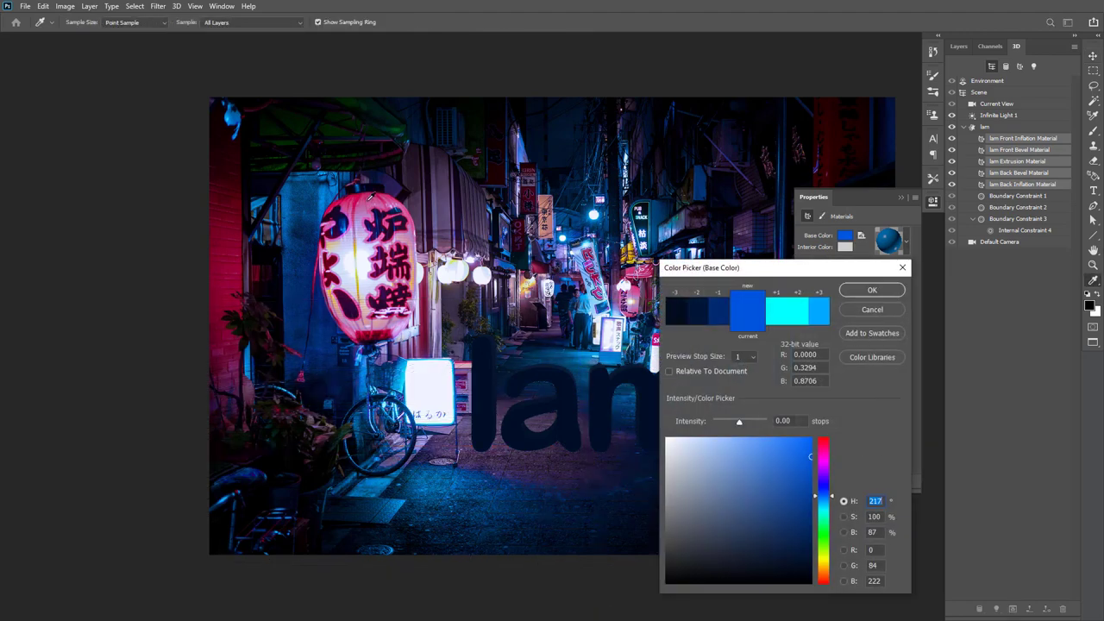
pyautogui.click(369, 199)
pyautogui.click(894, 295)
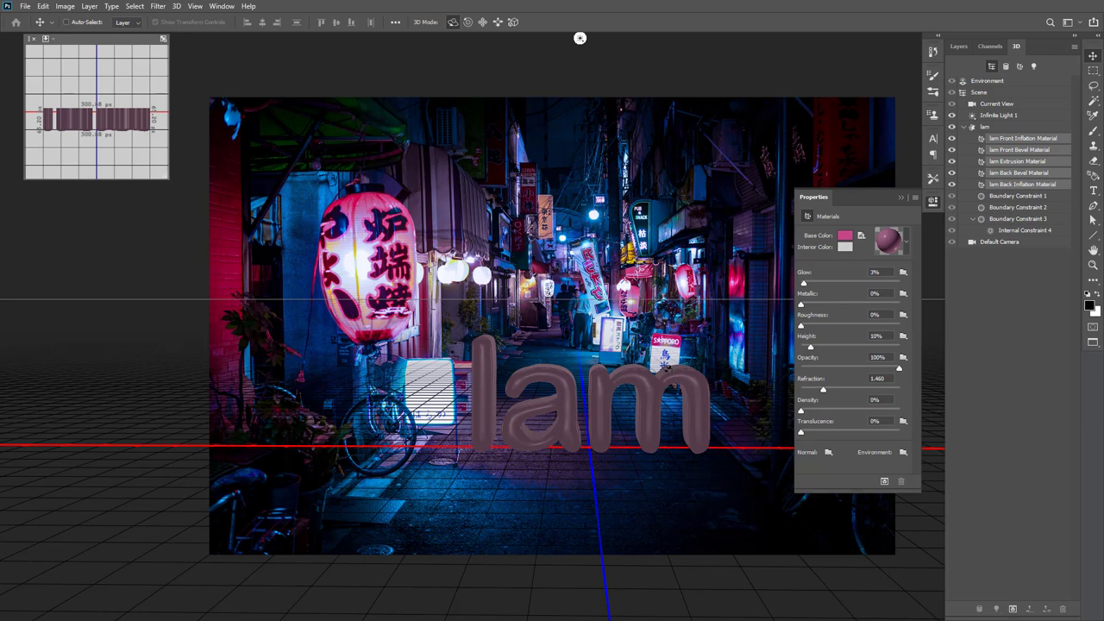
pyautogui.click(1034, 66)
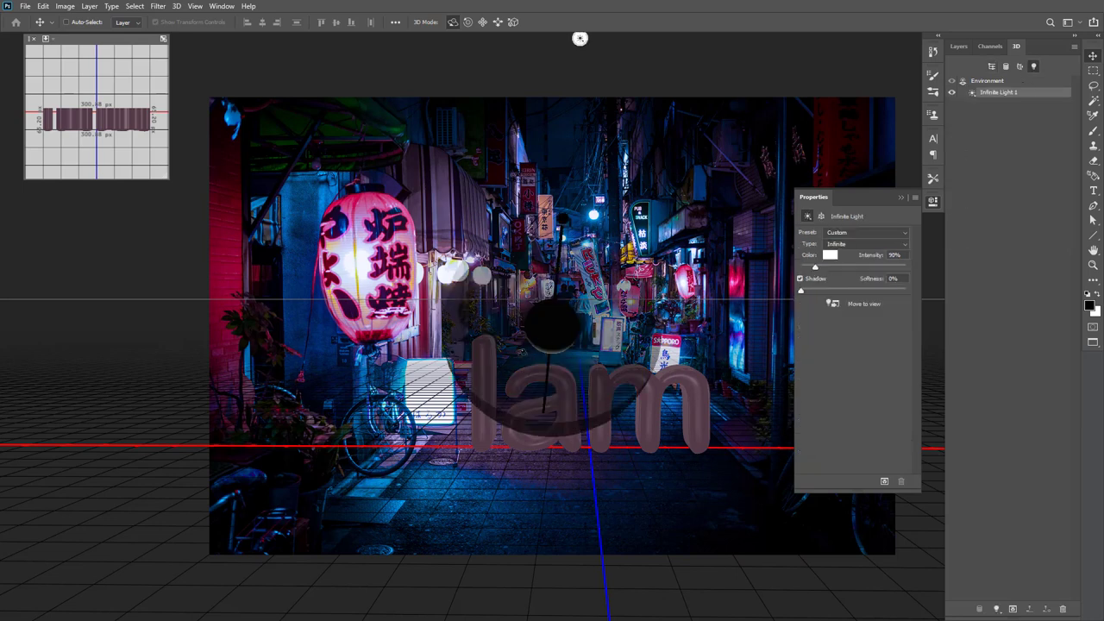
# Re-aim Infinite Light 1 so it shines from the upper left
pyautogui.click(551, 324)
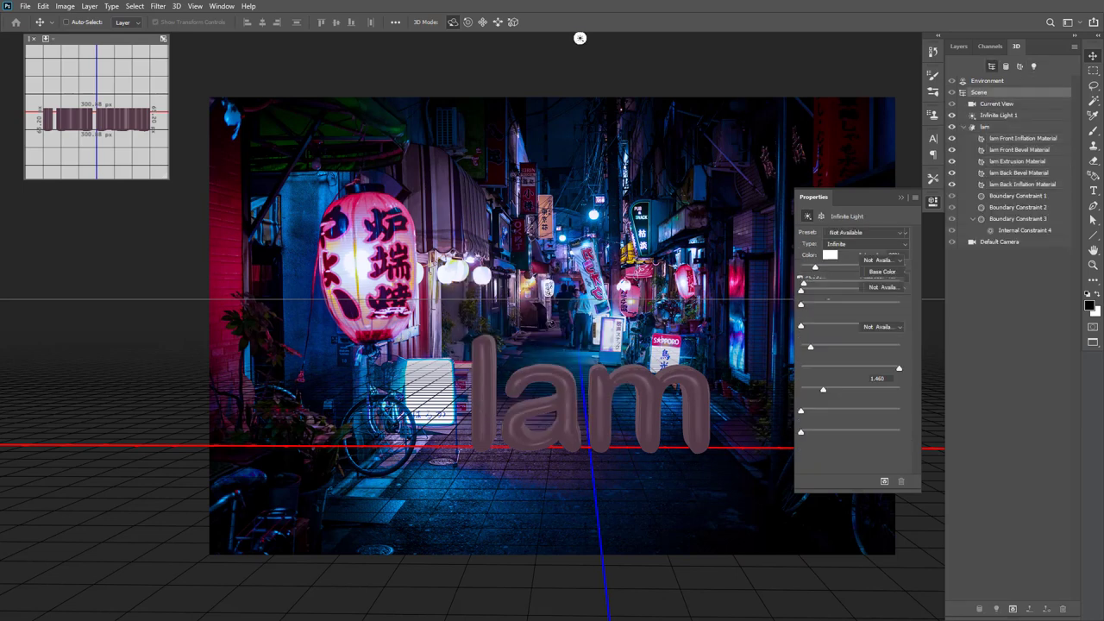
pyautogui.click(998, 105)
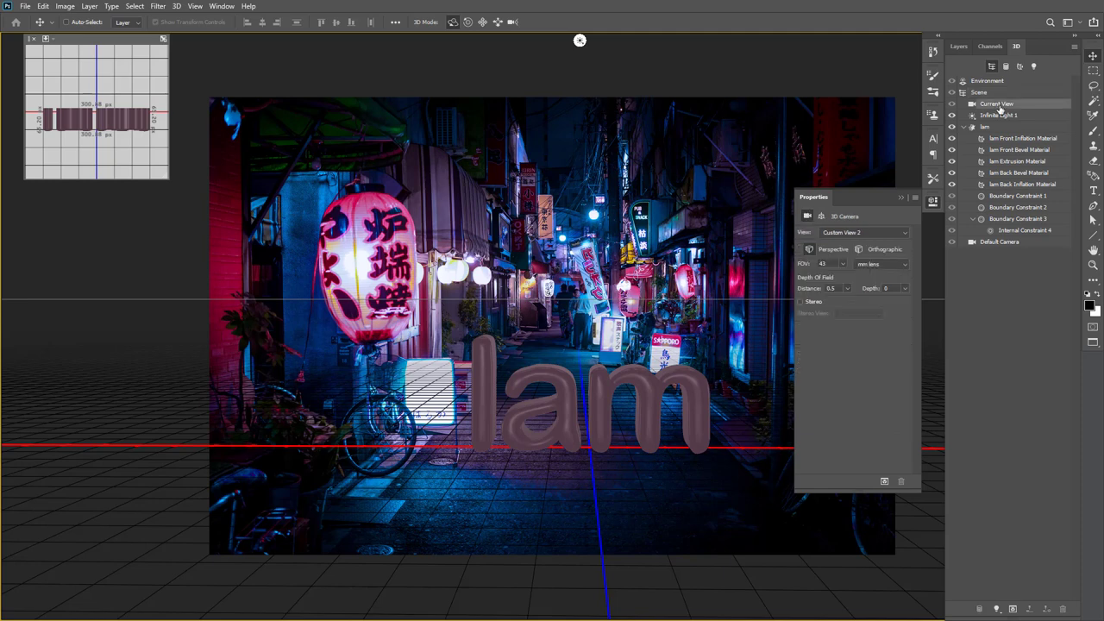
pyautogui.click(1001, 115)
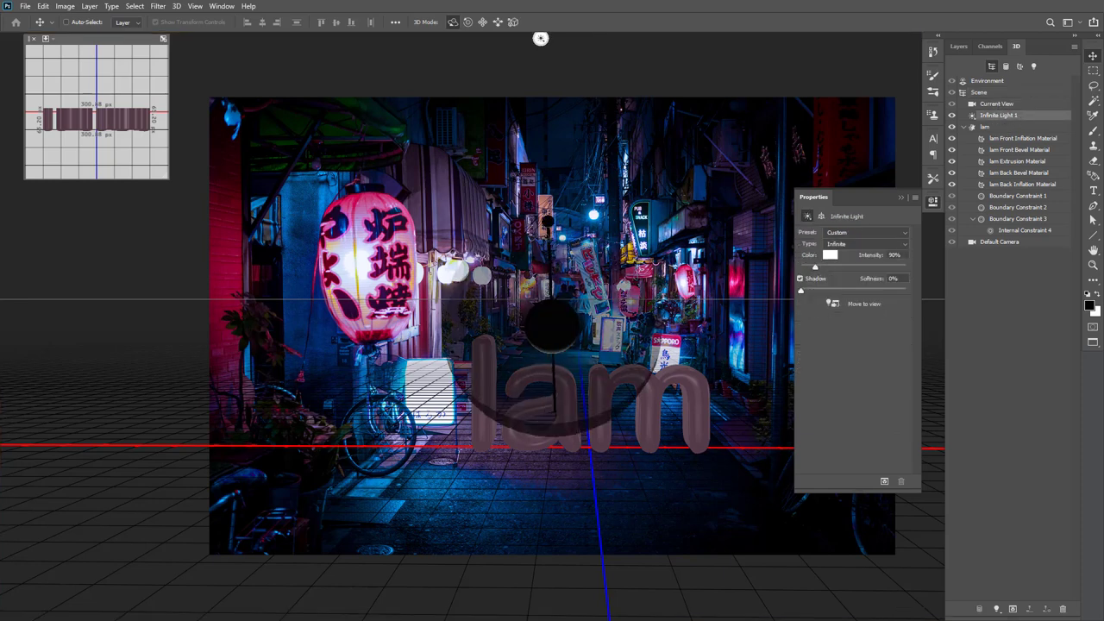
pyautogui.moveTo(544, 411); pyautogui.dragTo(444, 275)
pyautogui.moveTo(7, 68); pyautogui.dragTo(7, 165)
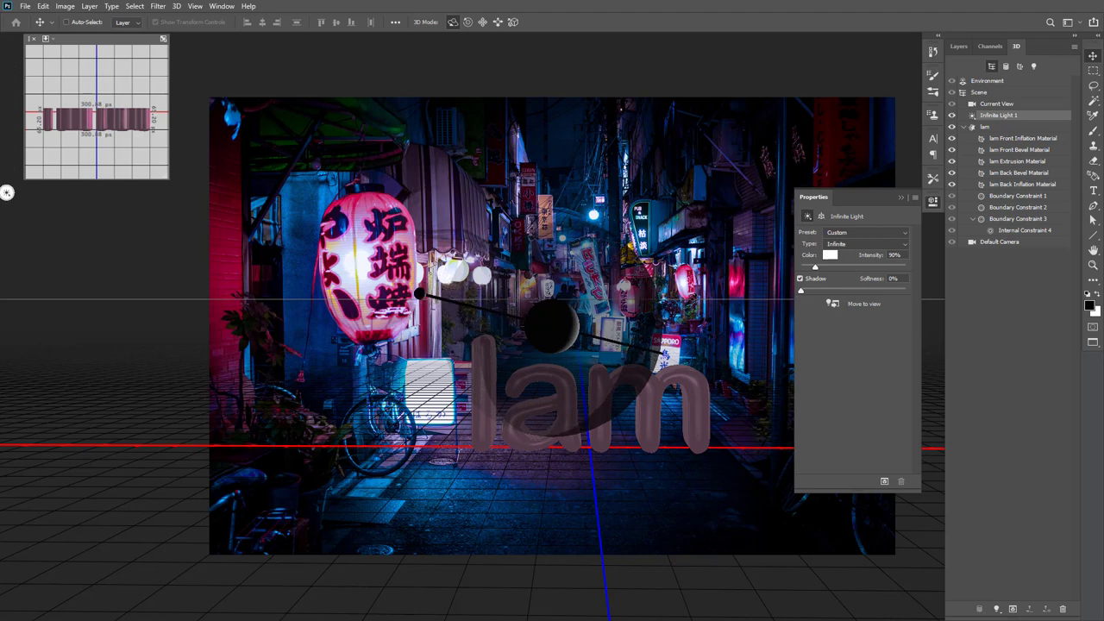
# Give the infinite light a pink colour (RGB 199, 86, 150) sampled from the photo
pyautogui.click(829, 255)
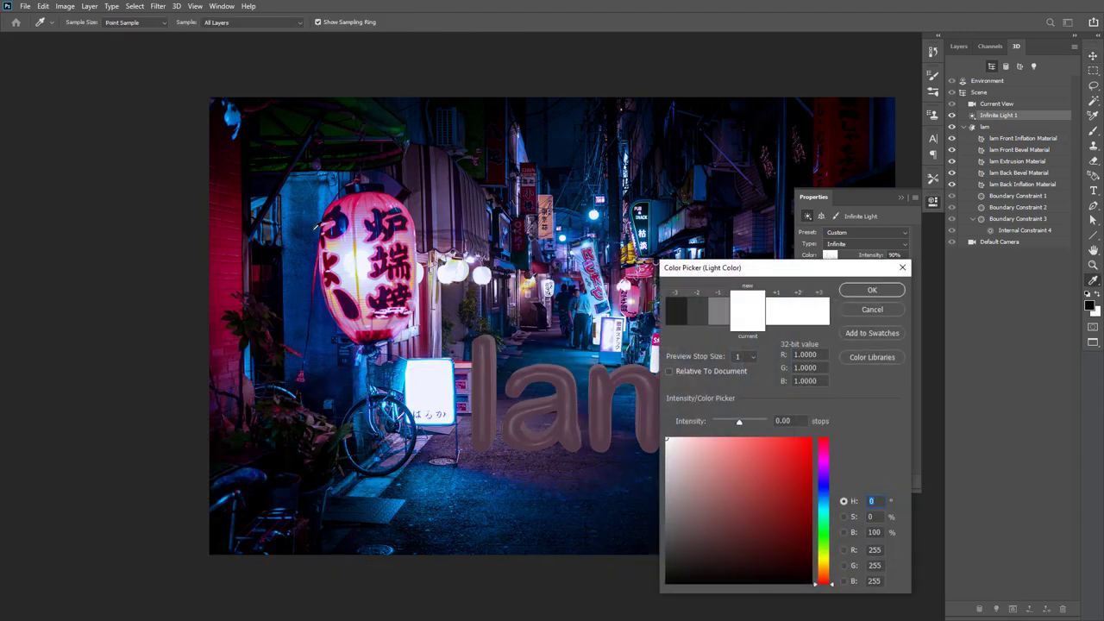
pyautogui.click(353, 242)
pyautogui.click(380, 202)
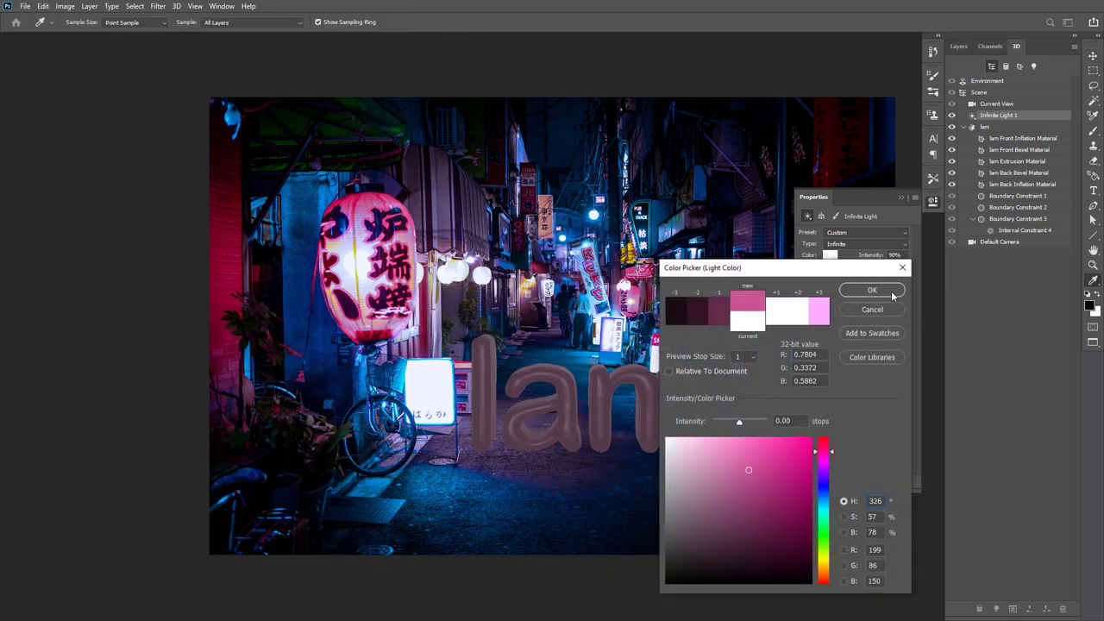
pyautogui.click(893, 295)
pyautogui.click(876, 230)
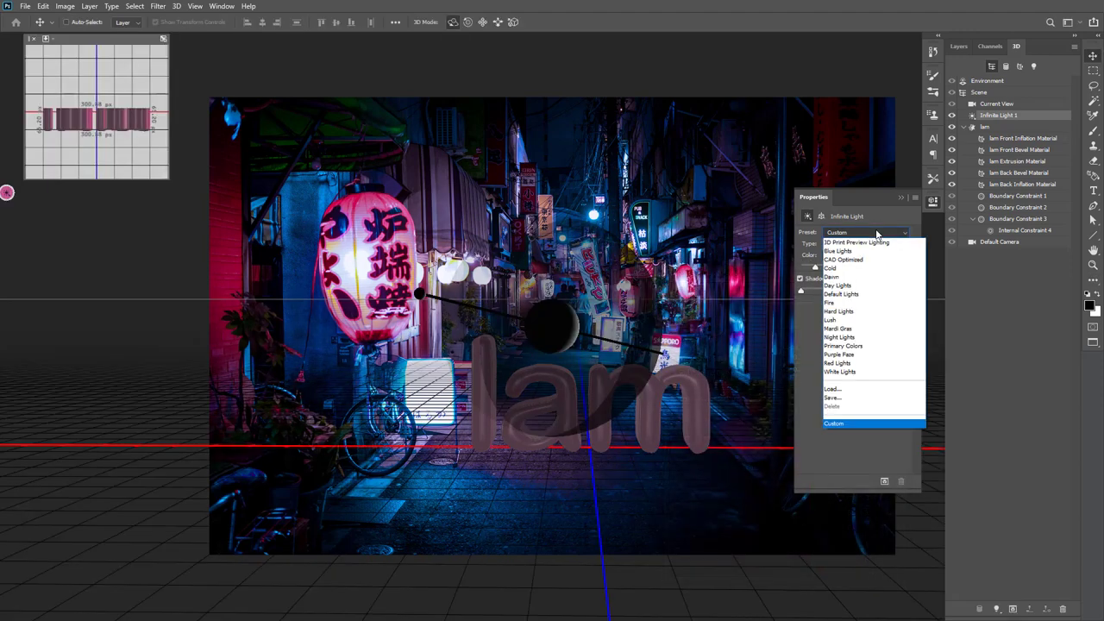
pyautogui.click(863, 244)
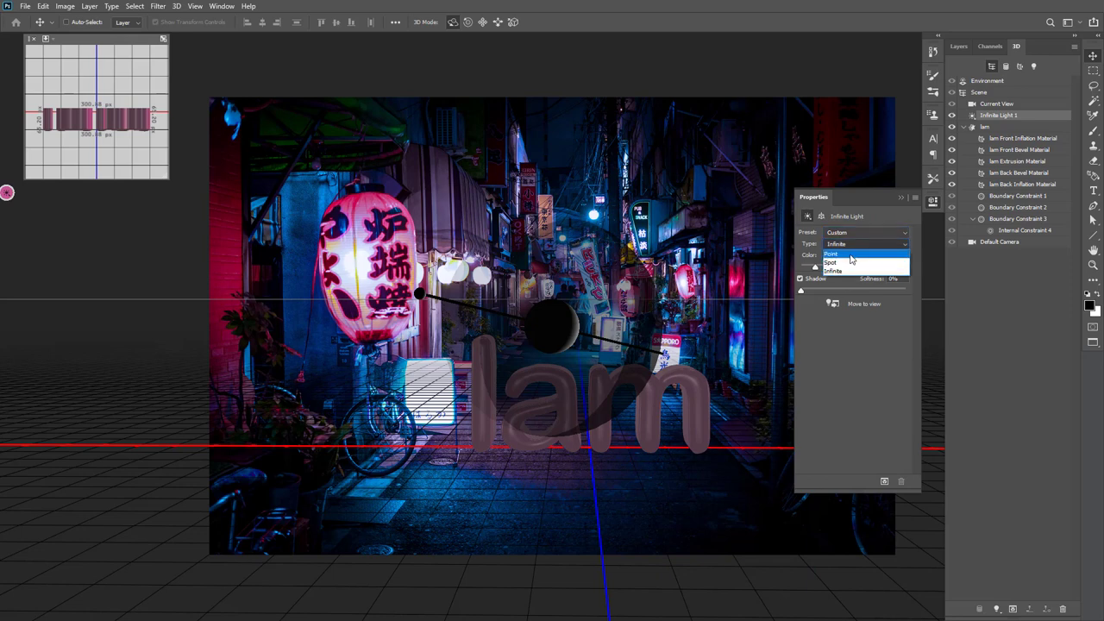
# Change the light type to Spot and preview it from the Current View camera
pyautogui.click(841, 264)
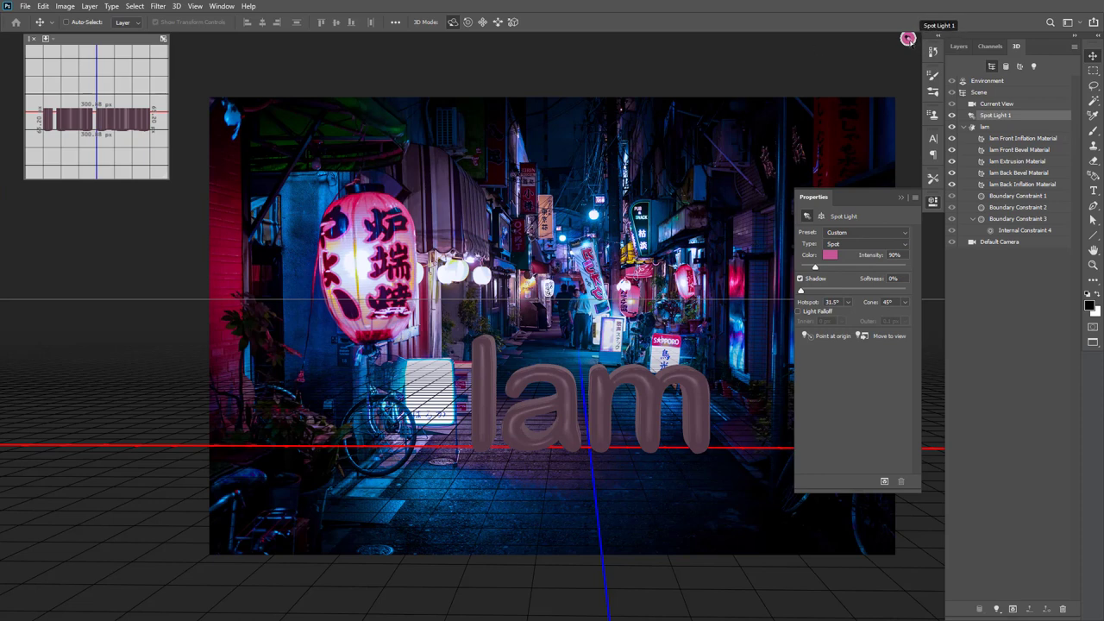
pyautogui.click(909, 39)
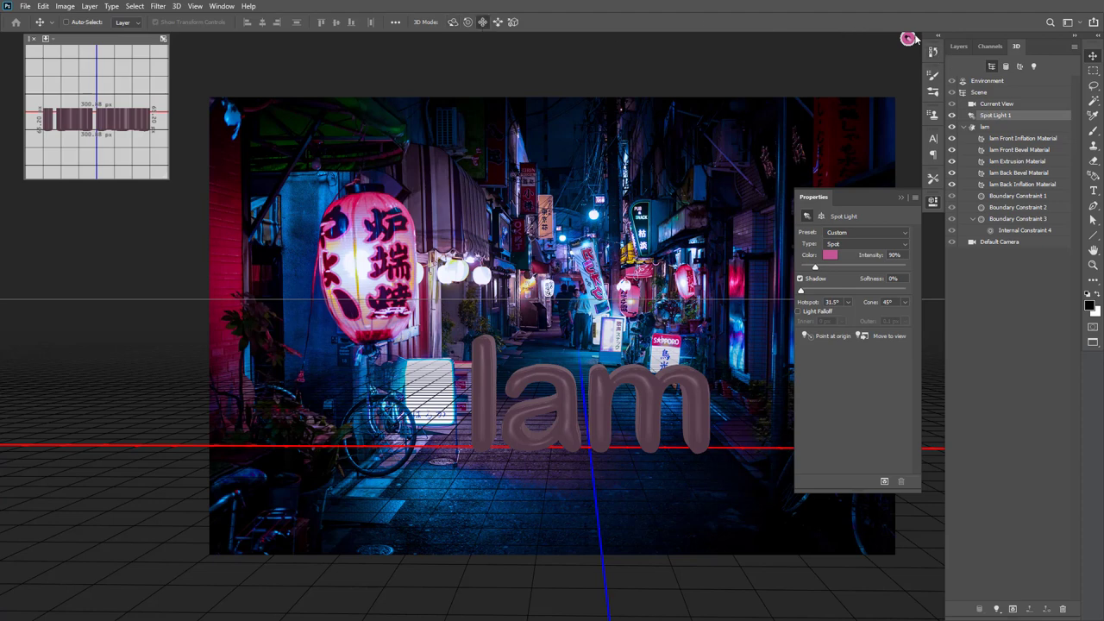
pyautogui.click(906, 41)
pyautogui.scroll(-3, 681, 211)
pyautogui.scroll(-3, 682, 211)
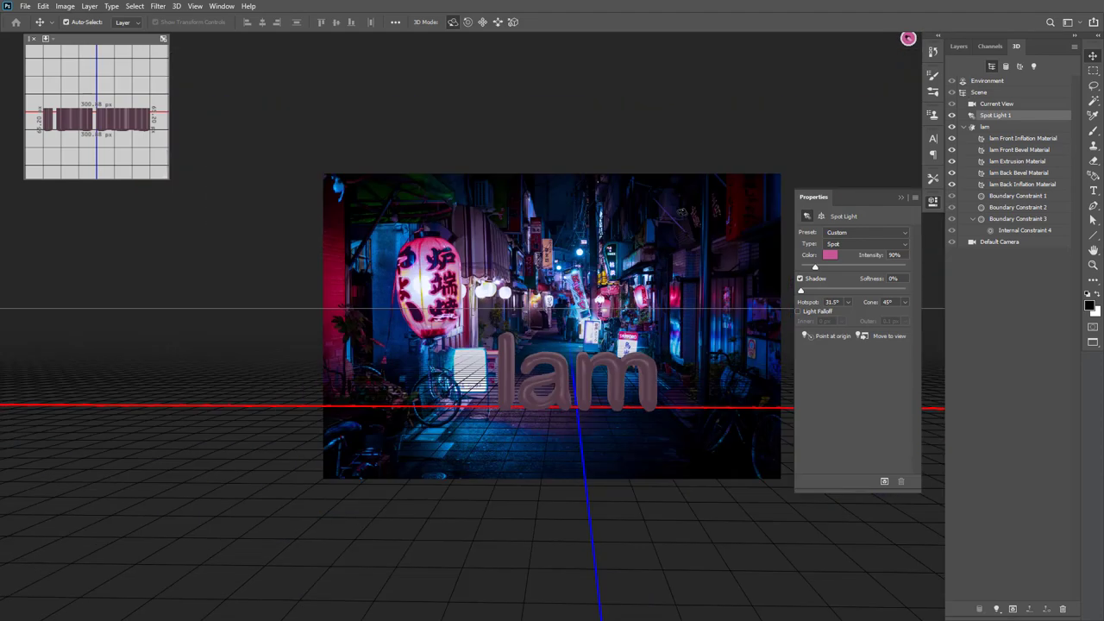
pyautogui.scroll(-2, 682, 211)
pyautogui.scroll(2, 681, 212)
pyautogui.scroll(3, 682, 212)
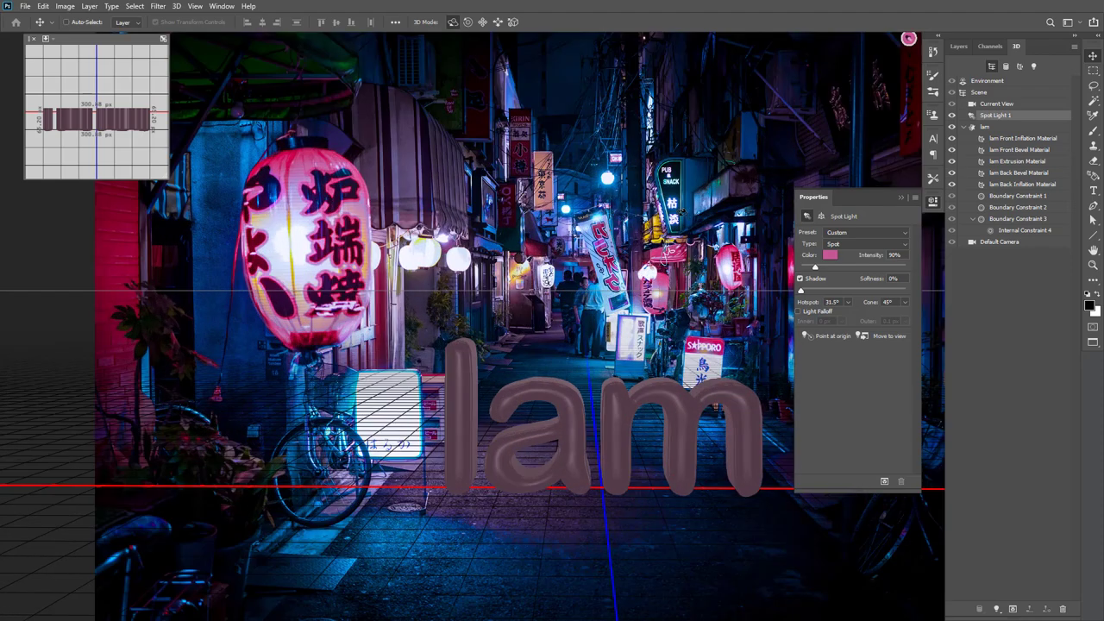
pyautogui.scroll(2, 759, 82)
pyautogui.scroll(-2, 759, 82)
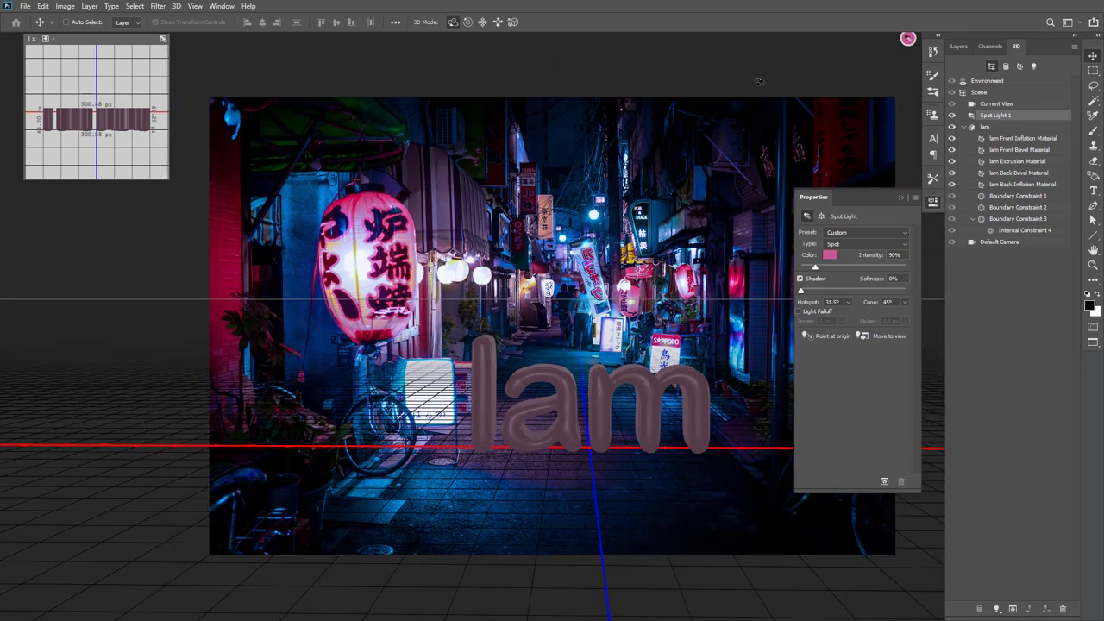
# Select Spot Light 1 and delete it from the scene
pyautogui.click(881, 151)
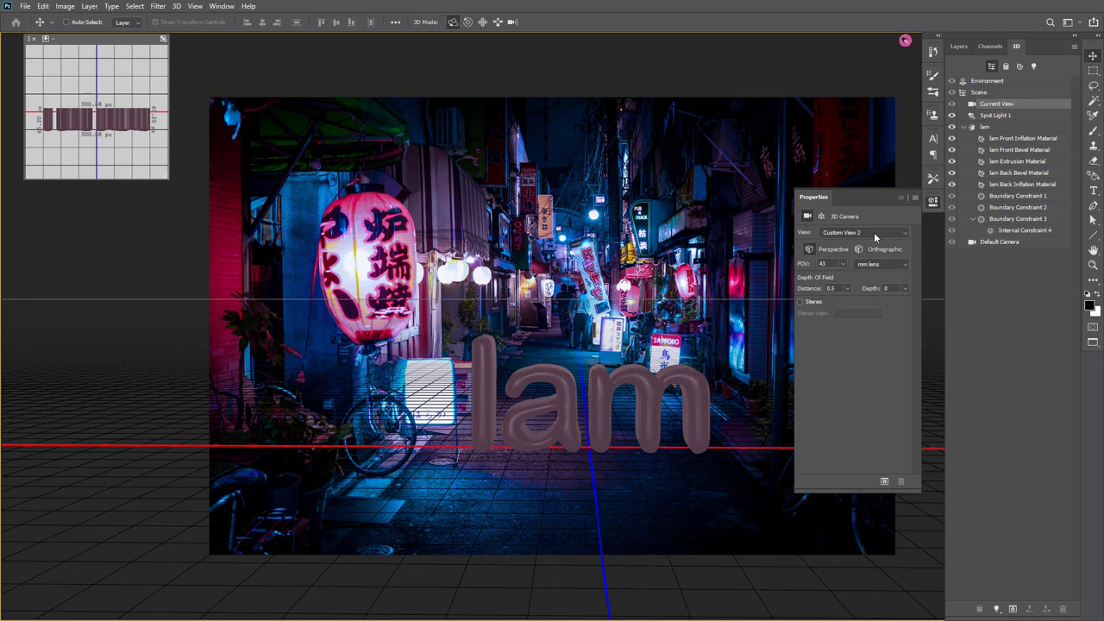
pyautogui.click(996, 117)
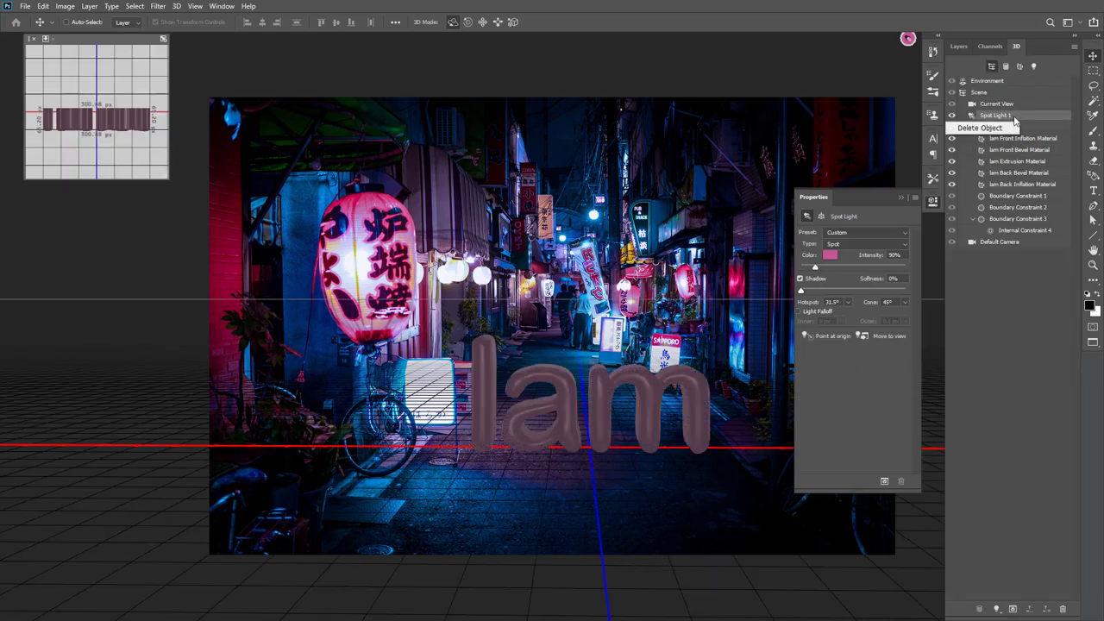
pyautogui.press('Delete')
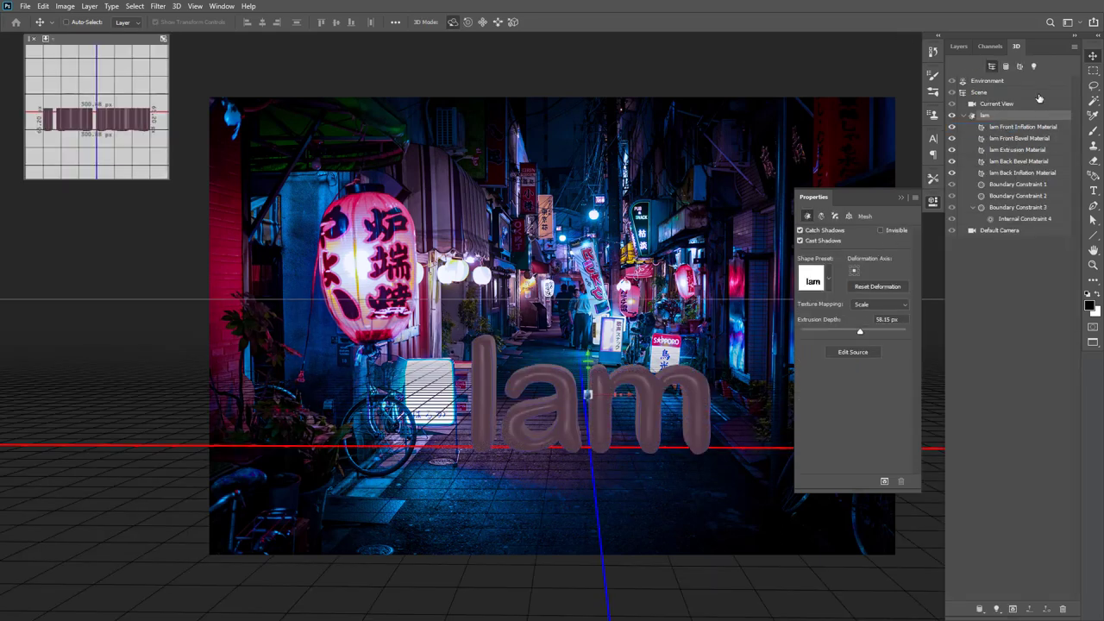
# Rotate the environment IBL lighting around the Iam text and return to the whole-scene view
pyautogui.click(1034, 66)
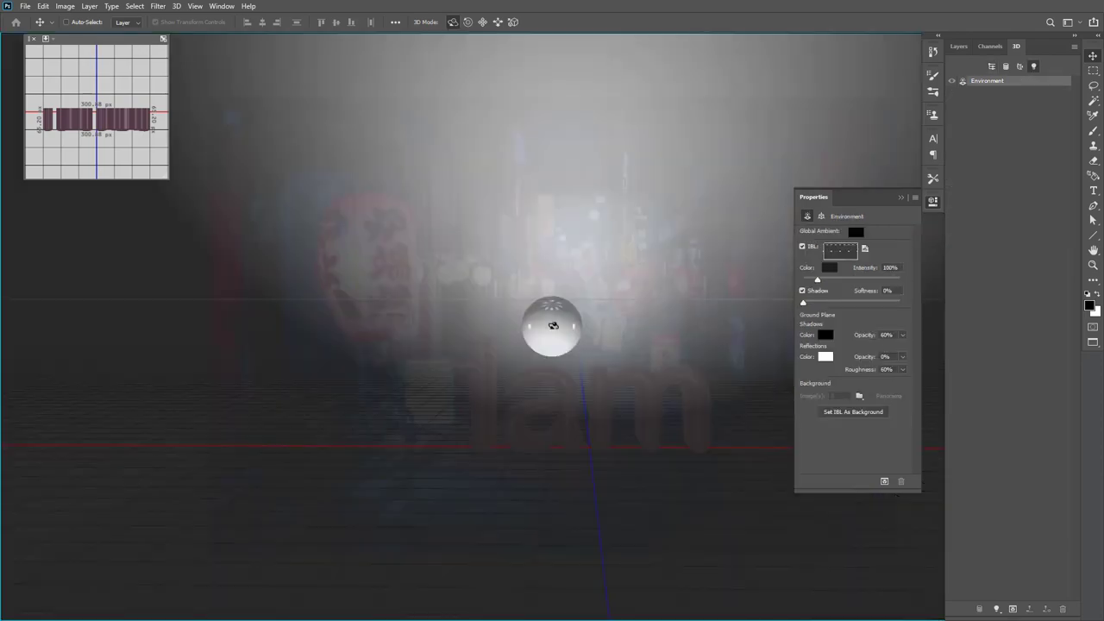
pyautogui.click(993, 67)
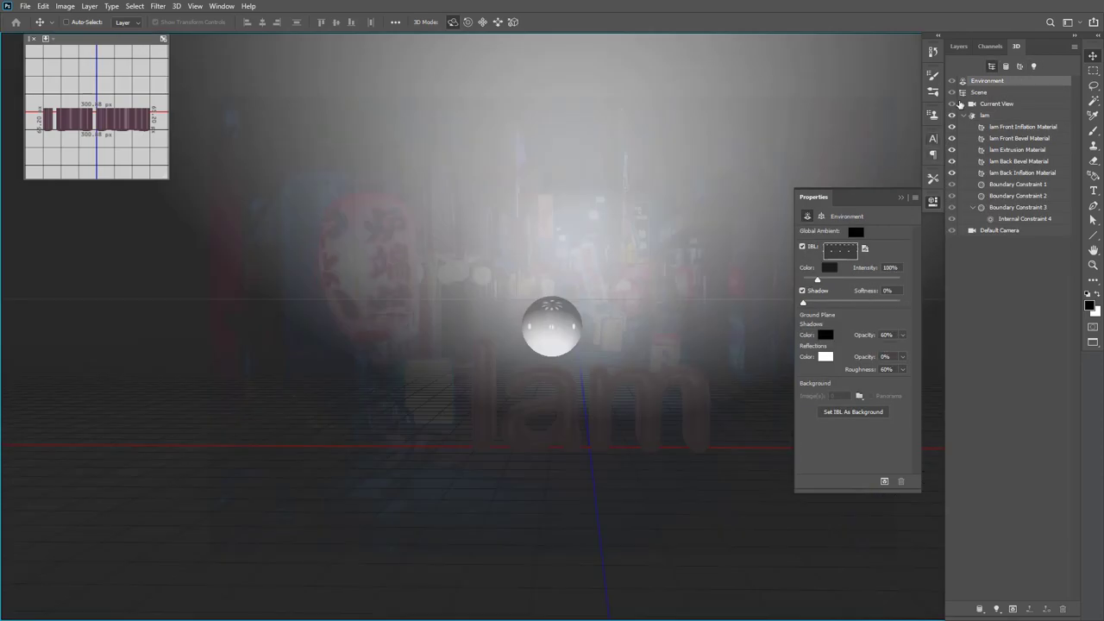
pyautogui.click(1034, 67)
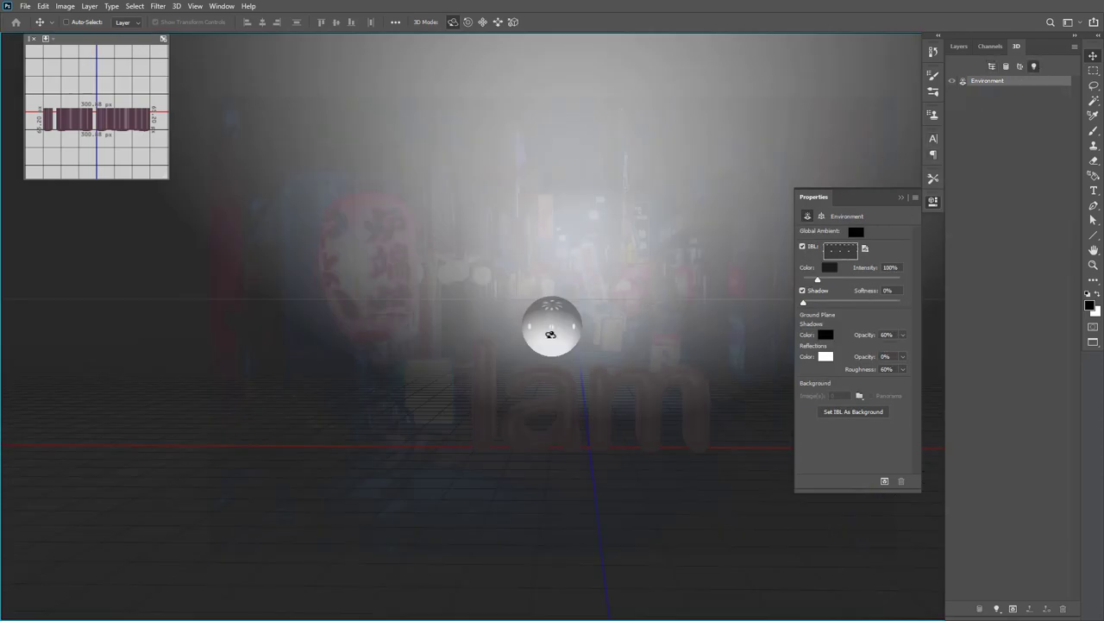
pyautogui.moveTo(552, 328)
pyautogui.mouseDown()
pyautogui.moveTo(508, 420)
pyautogui.moveTo(559, 395)
pyautogui.moveTo(653, 394)
pyautogui.moveTo(653, 408)
pyautogui.moveTo(611, 402)
pyautogui.moveTo(644, 400)
pyautogui.mouseUp()
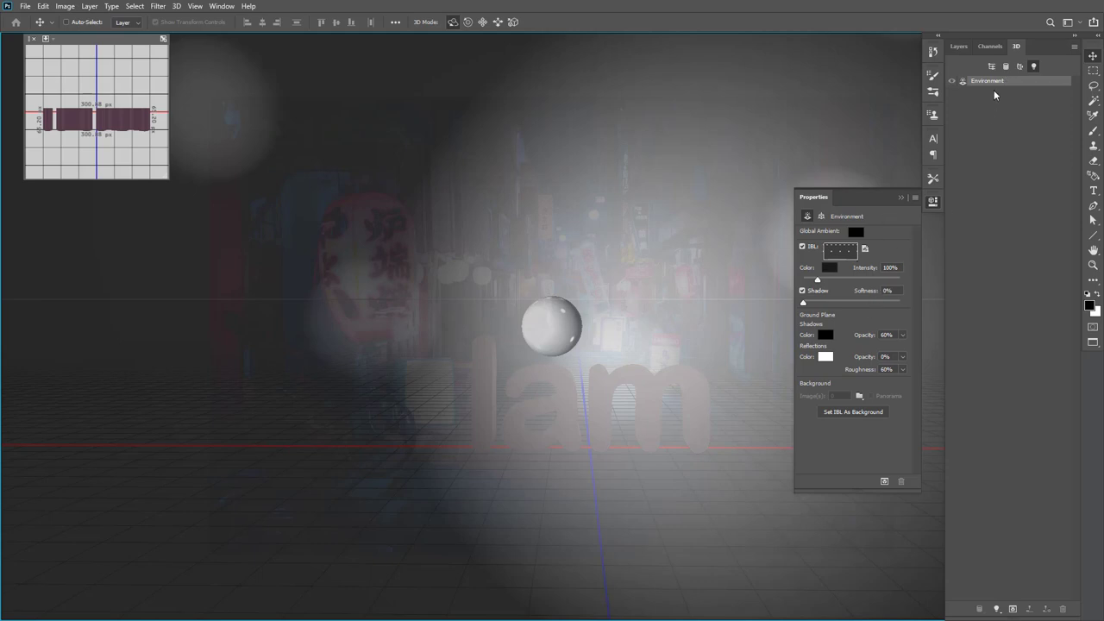
pyautogui.click(994, 65)
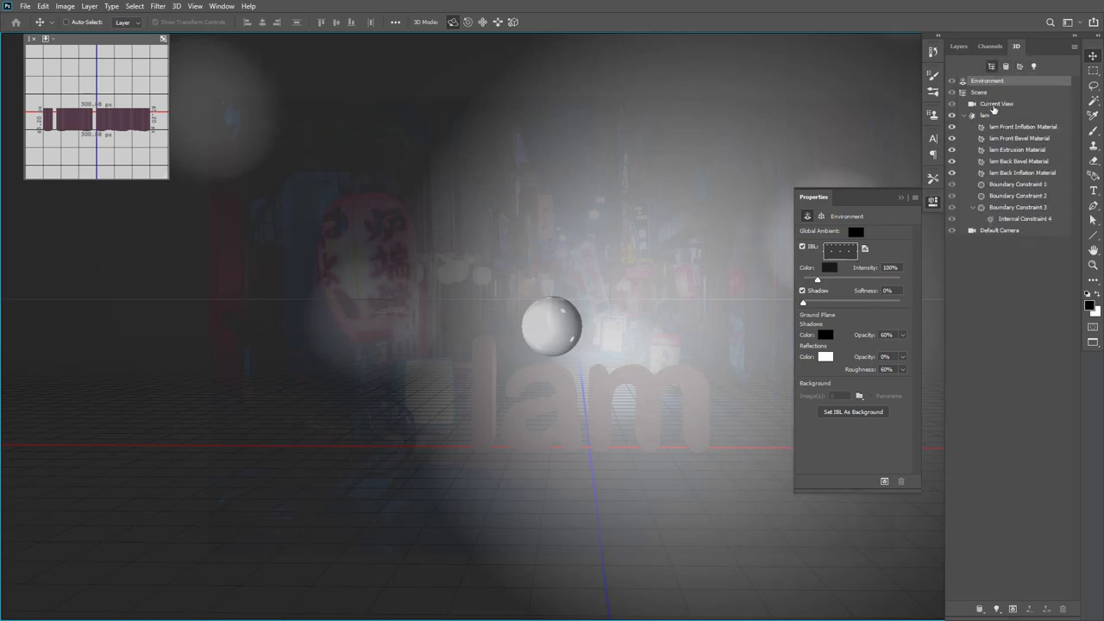
pyautogui.click(994, 105)
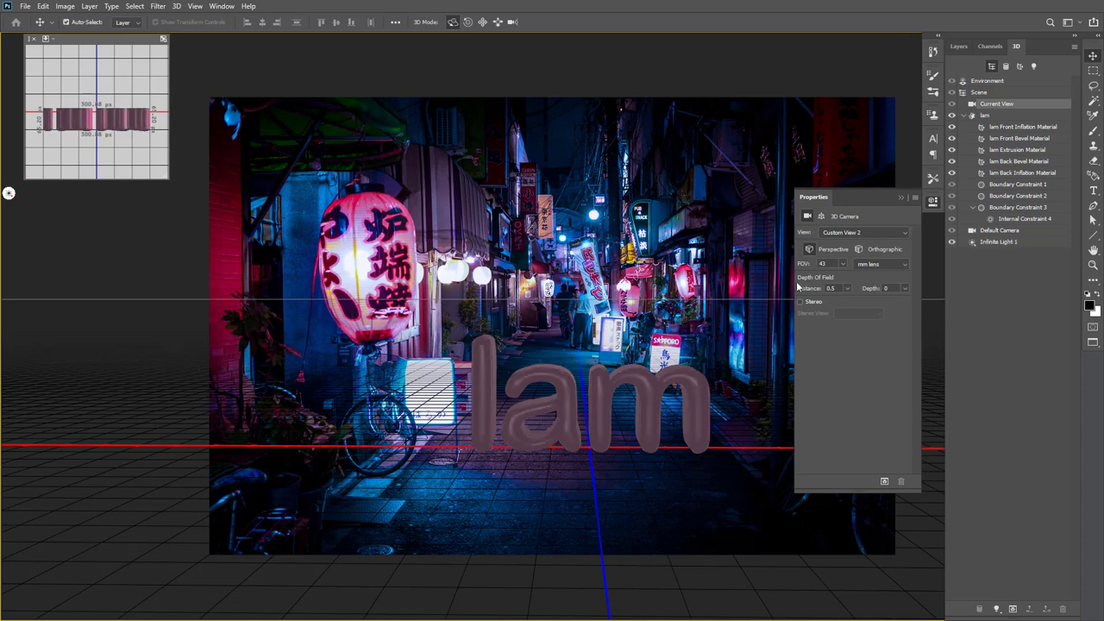
# Revert the history to the Set Material(s) Color state, discarding the later light edits
pyautogui.click(934, 53)
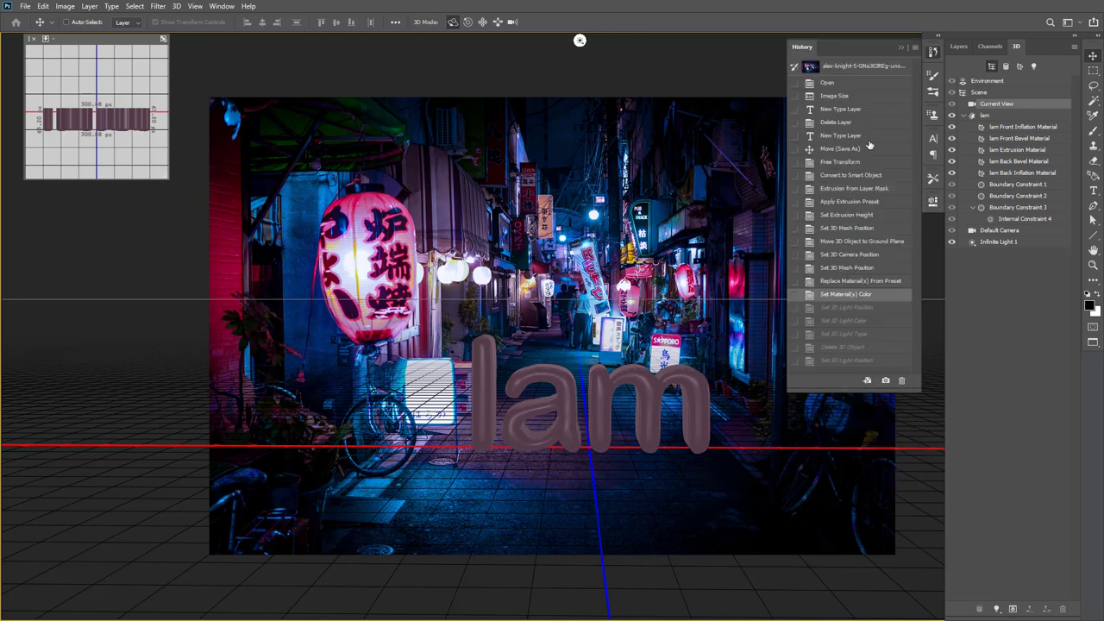
pyautogui.click(857, 281)
pyautogui.click(866, 256)
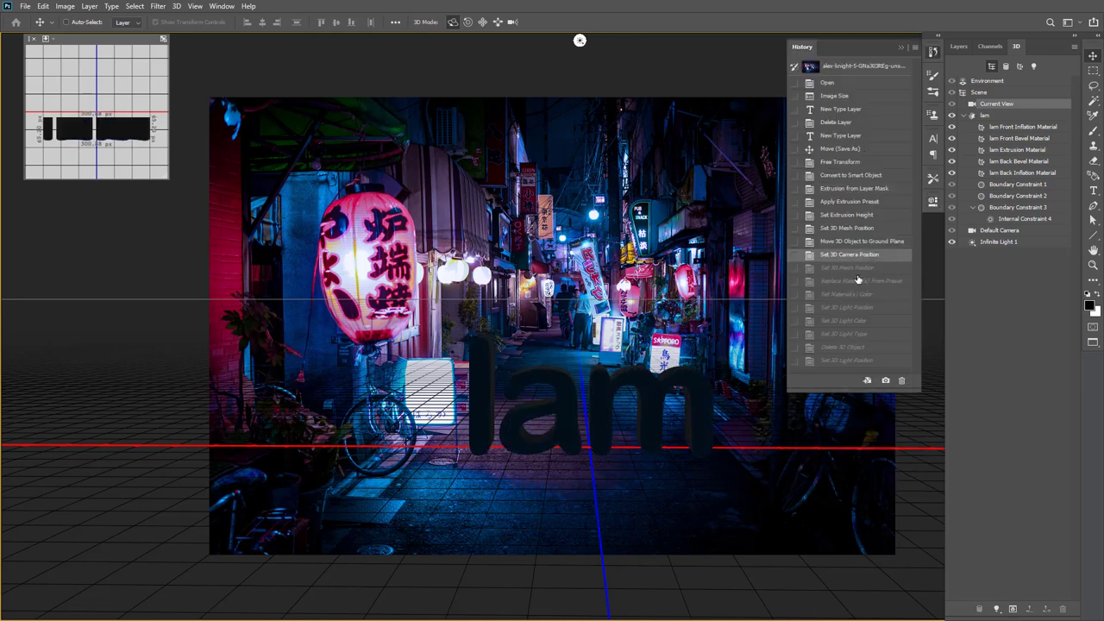
pyautogui.click(861, 271)
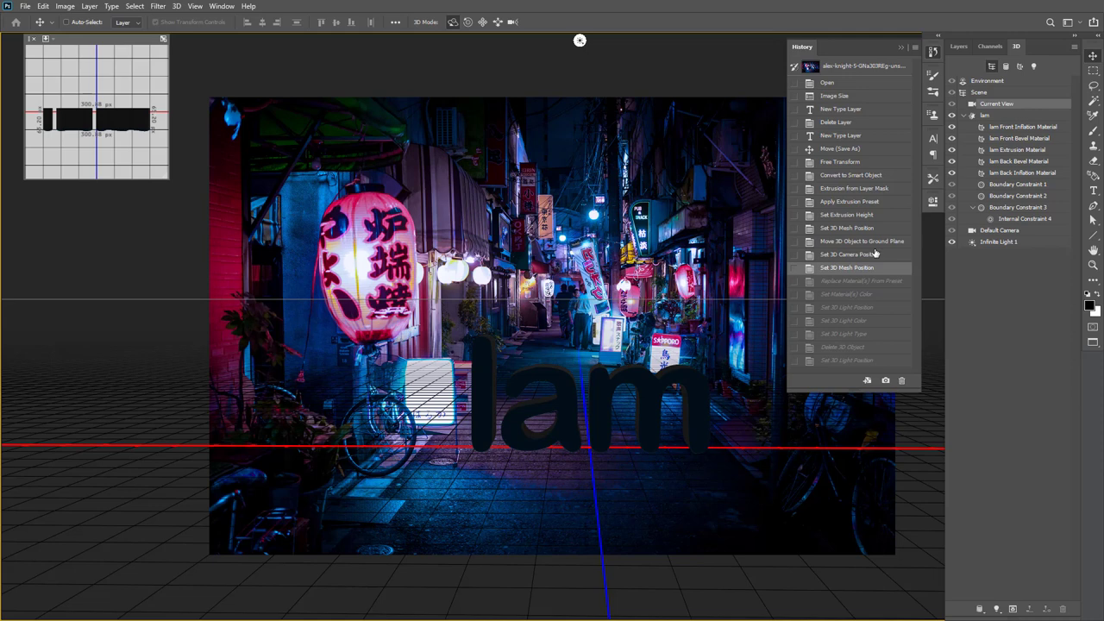
pyautogui.click(874, 255)
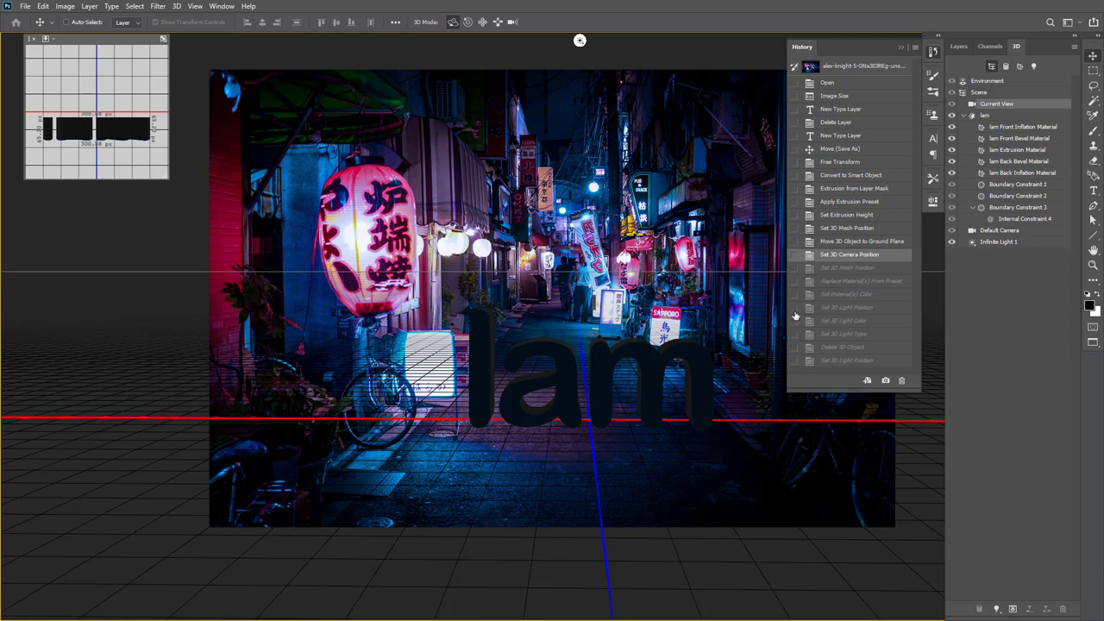
pyautogui.click(870, 295)
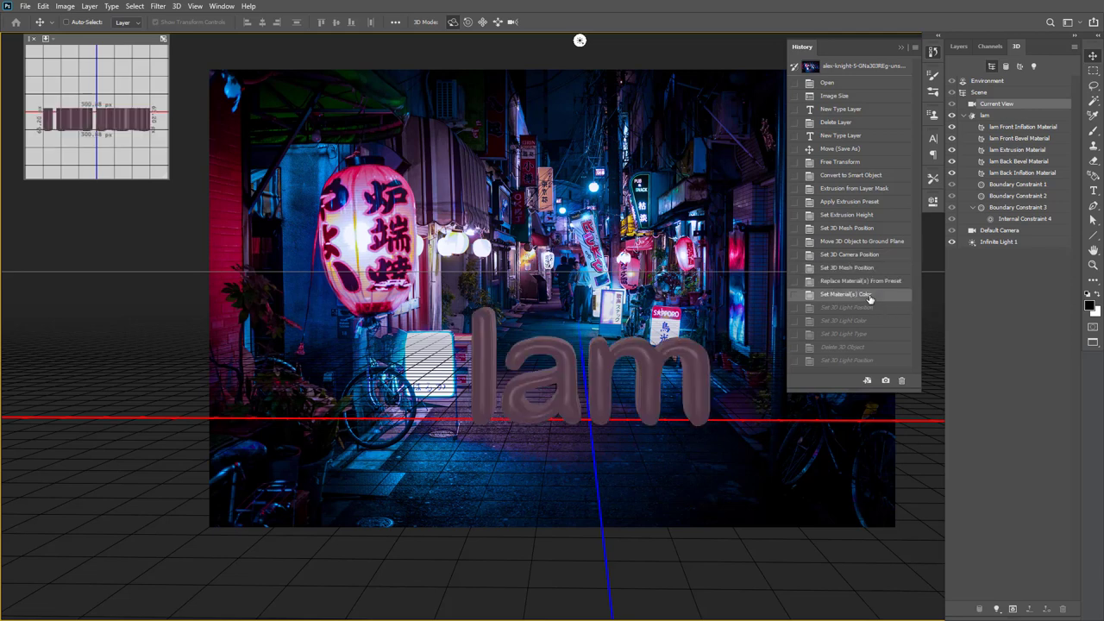
pyautogui.click(937, 53)
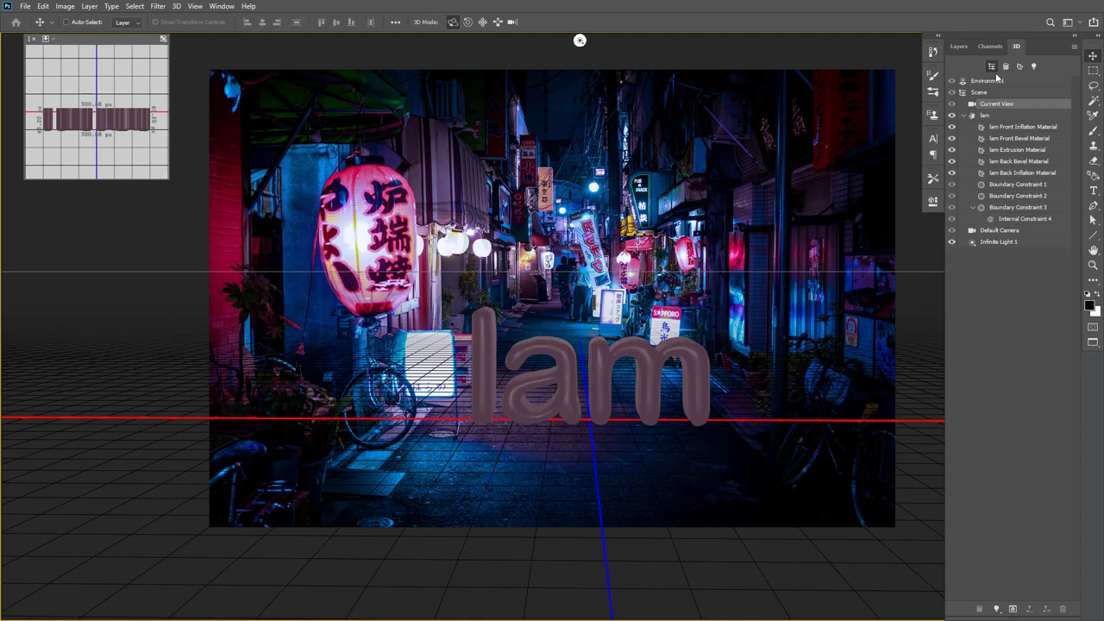
# Select Infinite Light 1 and swing its direction toward the upper left
pyautogui.click(1034, 66)
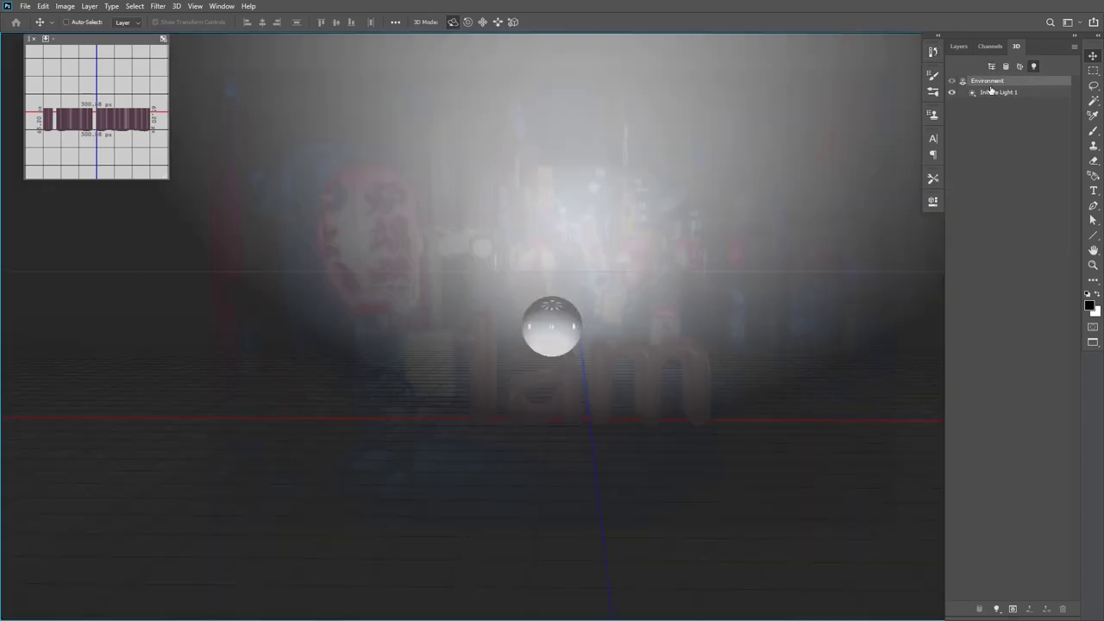
pyautogui.click(991, 92)
pyautogui.moveTo(564, 288); pyautogui.dragTo(476, 352)
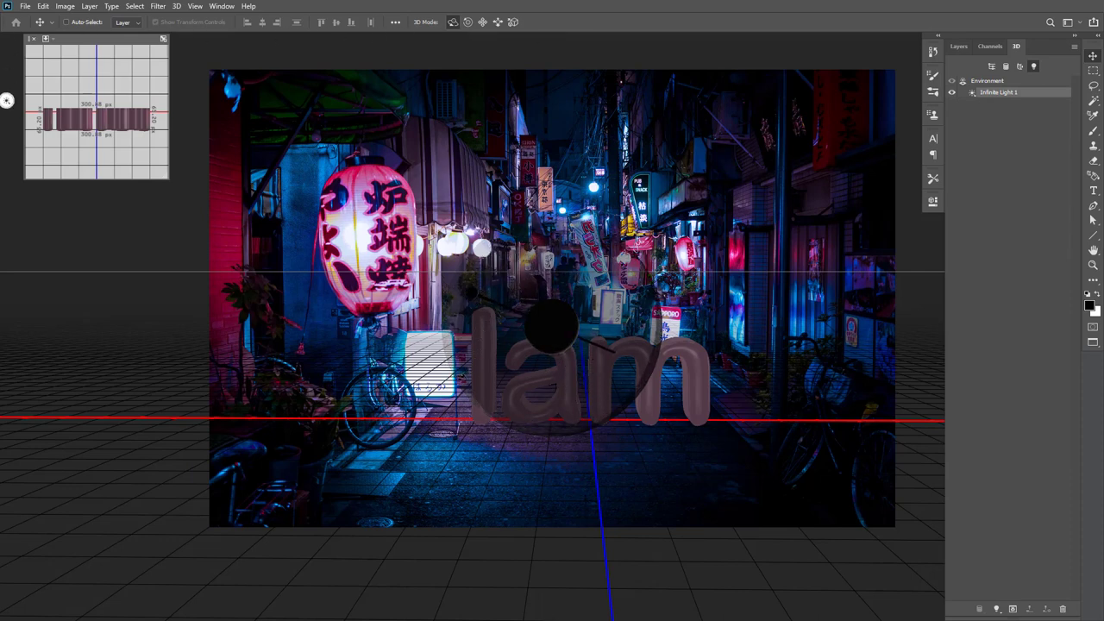
pyautogui.moveTo(476, 352); pyautogui.dragTo(463, 302)
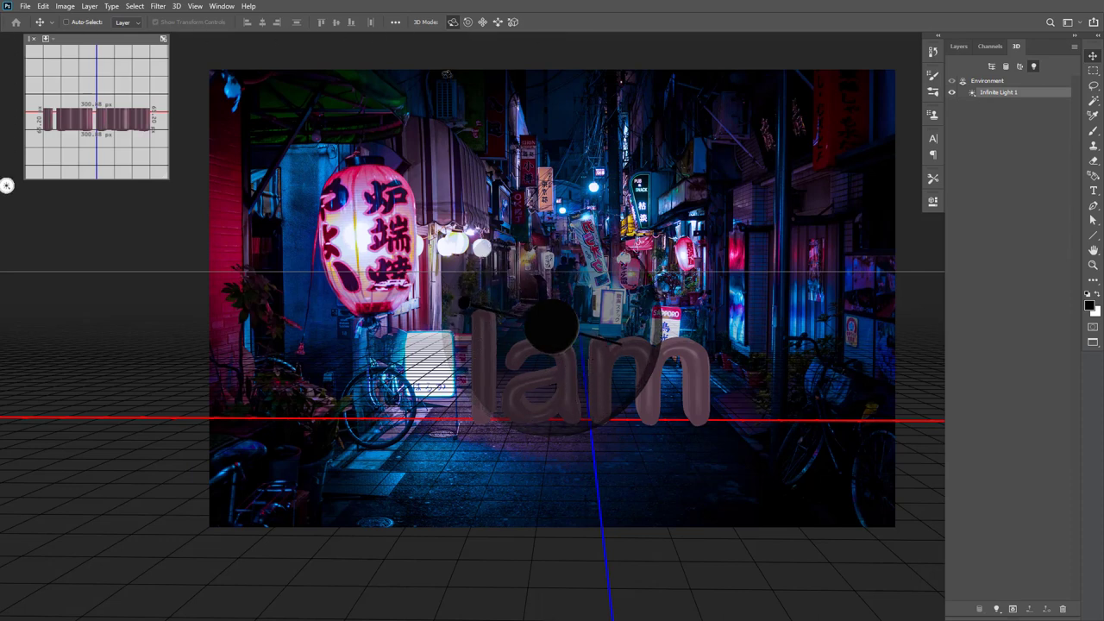
pyautogui.click(498, 22)
pyautogui.moveTo(595, 326)
pyautogui.mouseDown()
pyautogui.moveTo(570, 330)
pyautogui.moveTo(578, 326)
pyautogui.mouseUp()
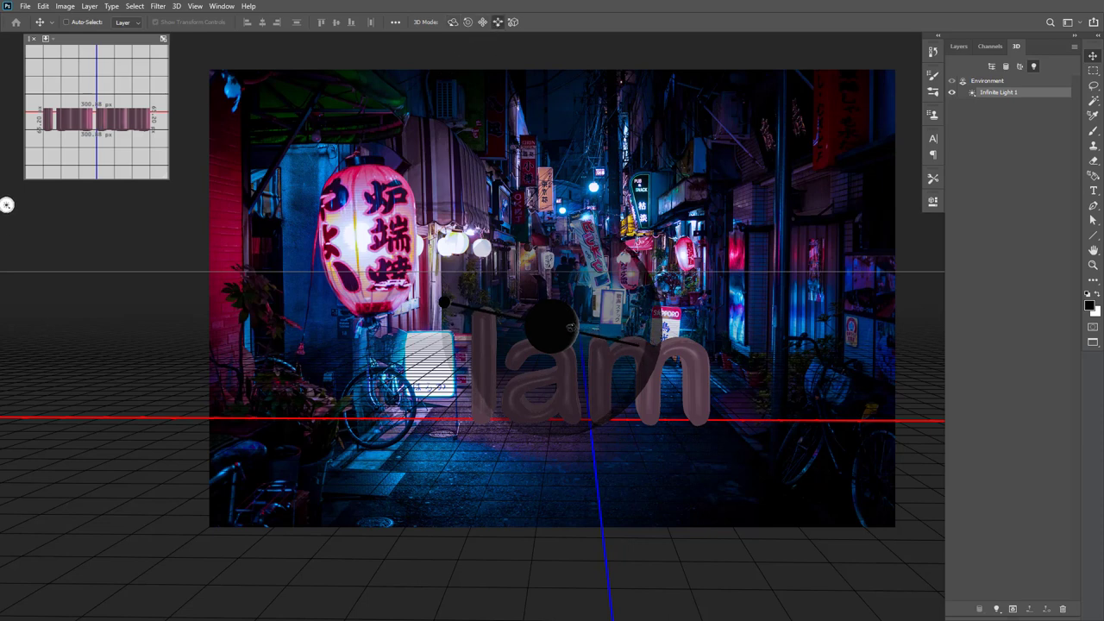
# Lower the light's angle to relight the Iam text, then return to the whole-scene view
pyautogui.click(482, 21)
pyautogui.moveTo(554, 315); pyautogui.dragTo(541, 318)
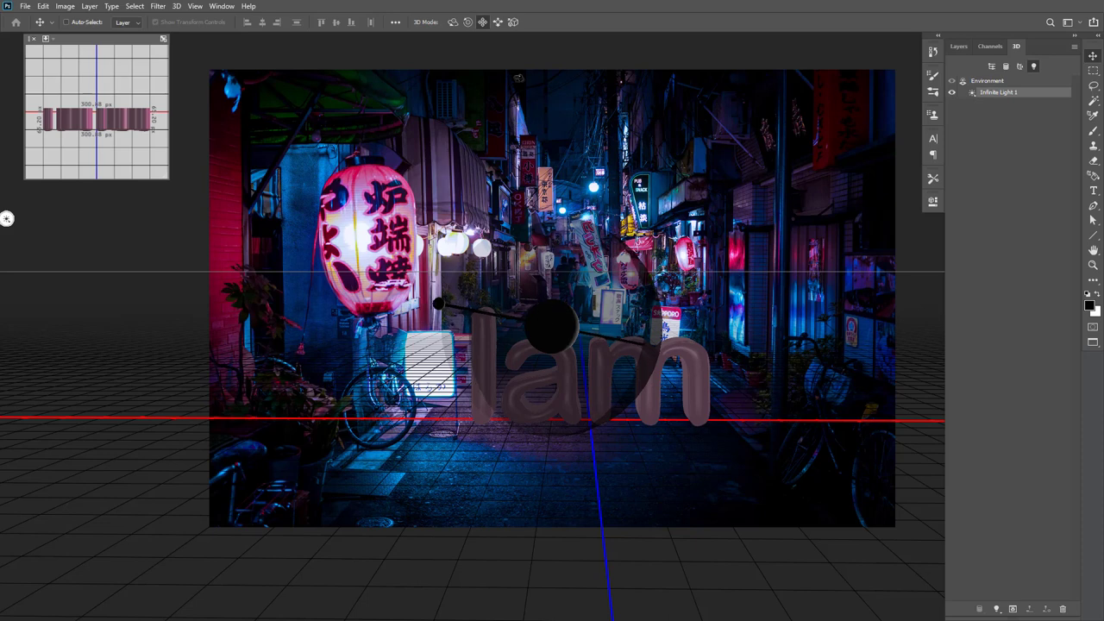
pyautogui.moveTo(589, 357); pyautogui.dragTo(575, 362)
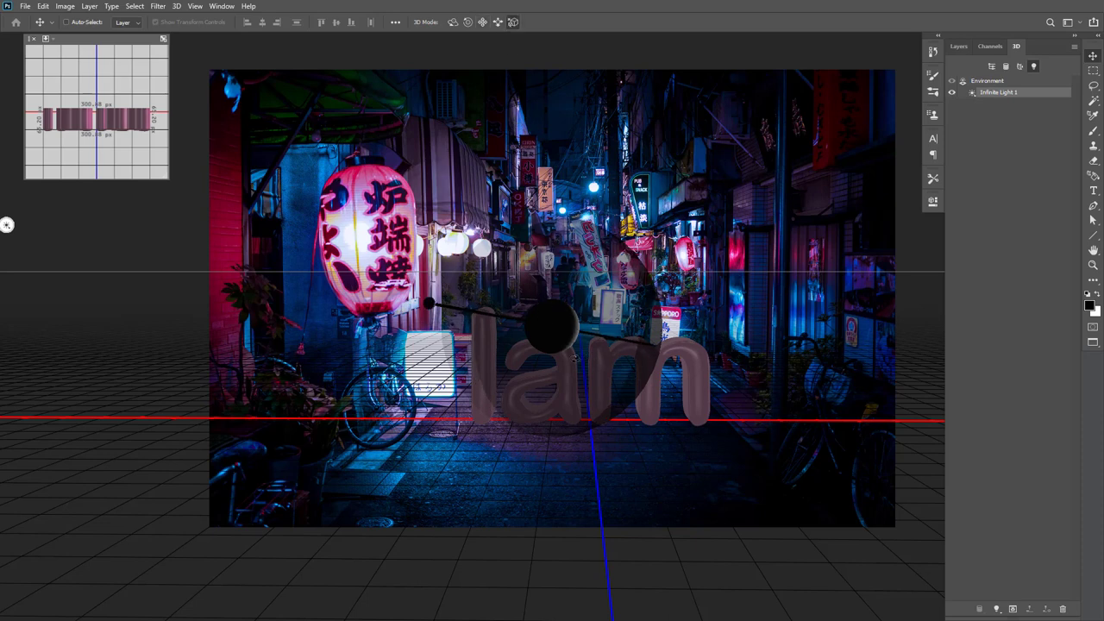
pyautogui.click(993, 66)
pyautogui.click(1005, 129)
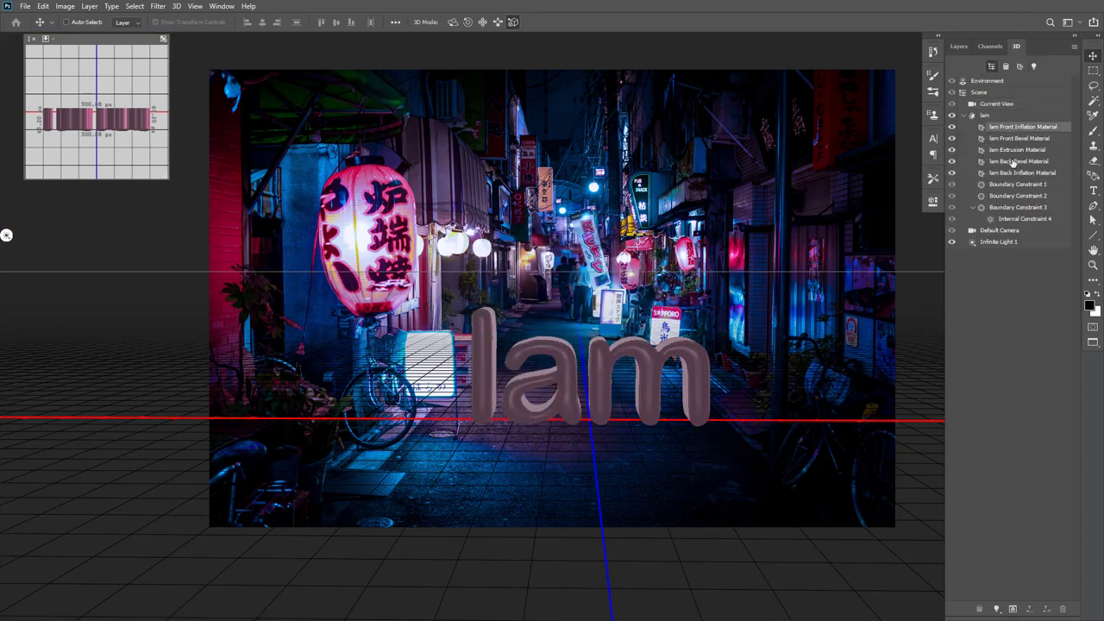
pyautogui.click(1016, 82)
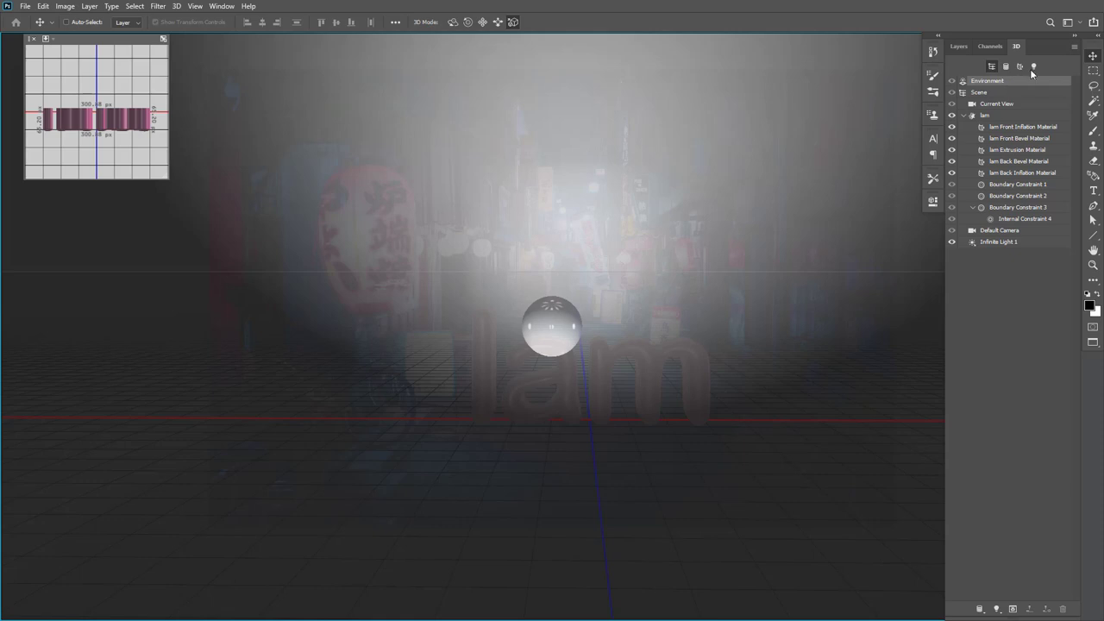
# Remove the environment's IBL texture and replace it with a new blank white texture
pyautogui.click(932, 201)
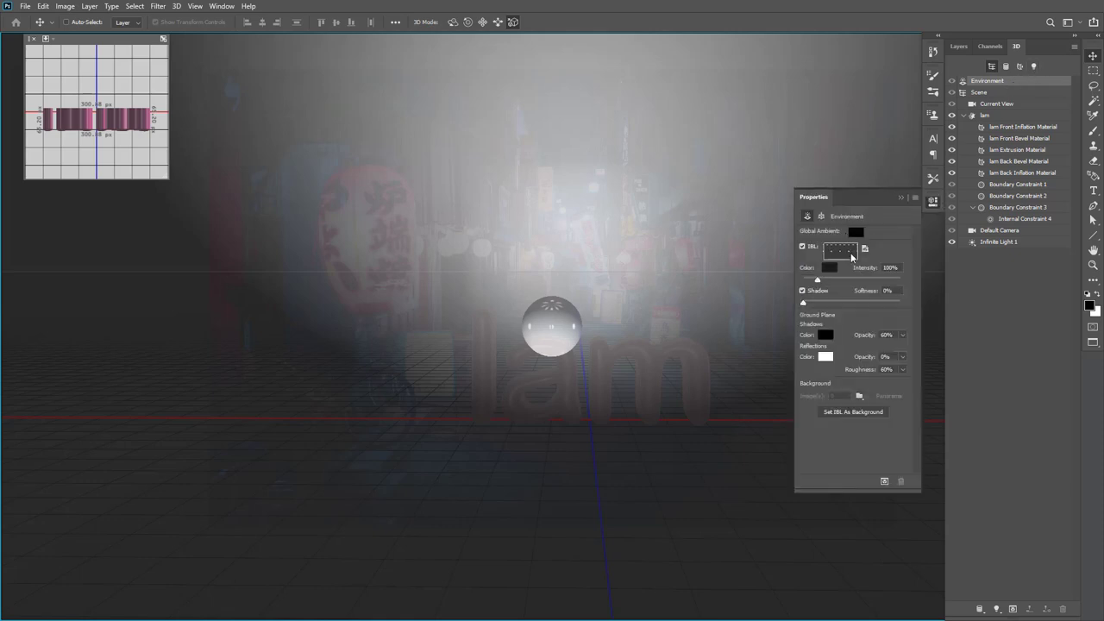
pyautogui.click(865, 248)
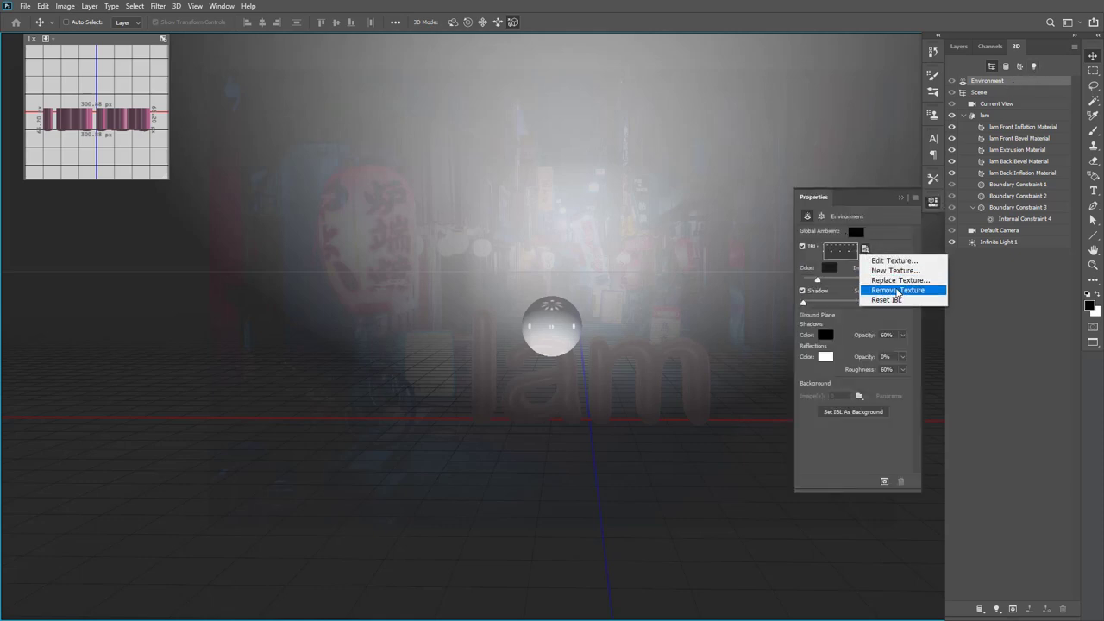
pyautogui.click(898, 291)
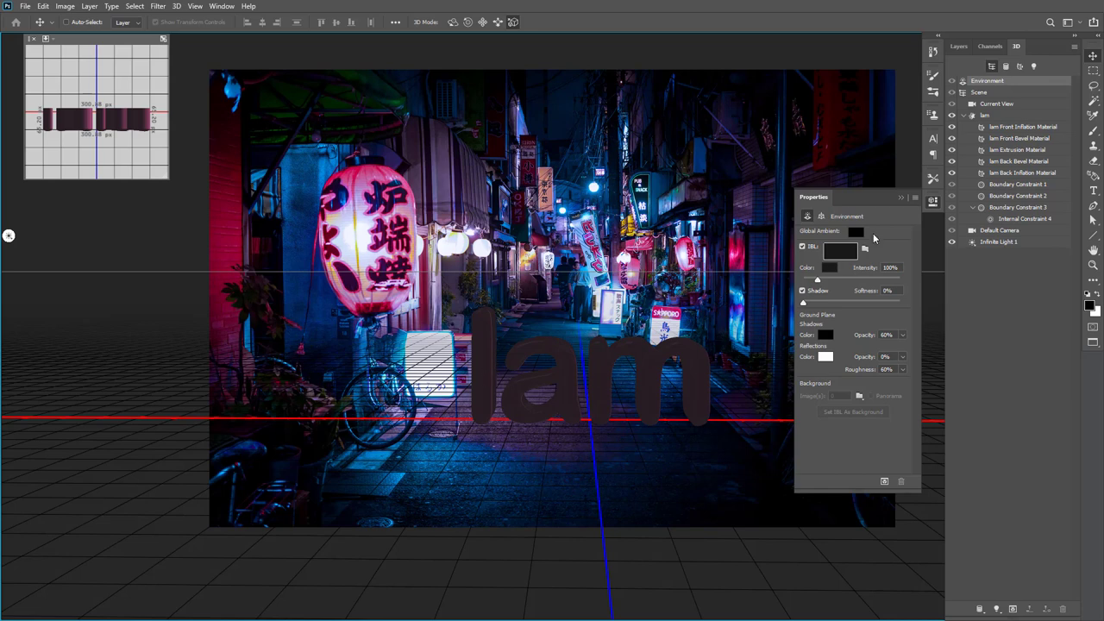
pyautogui.click(866, 251)
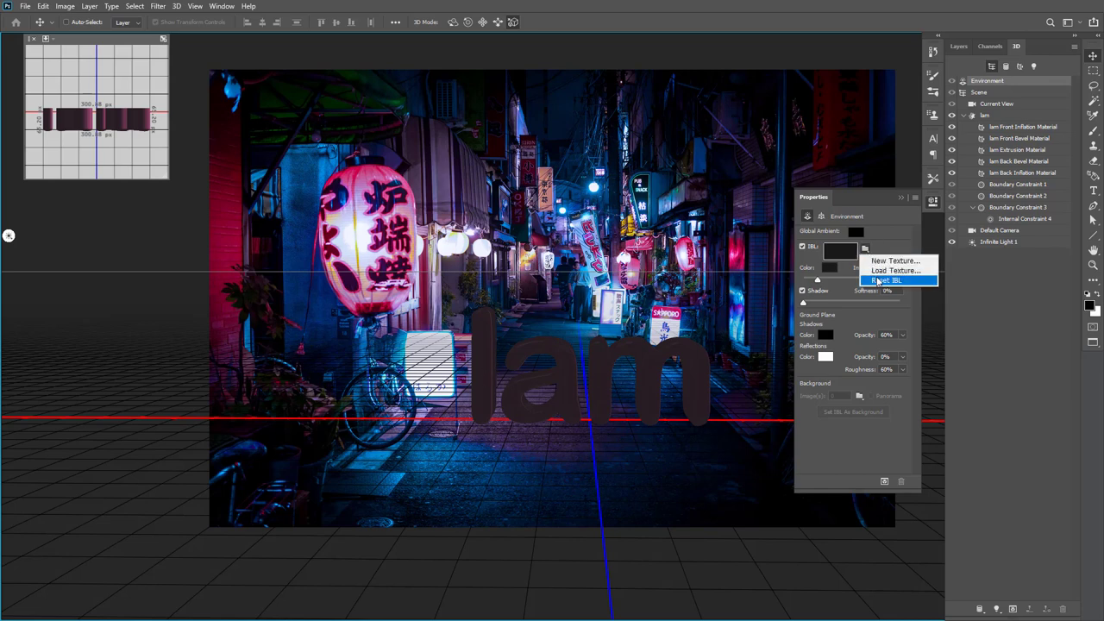
pyautogui.click(880, 257)
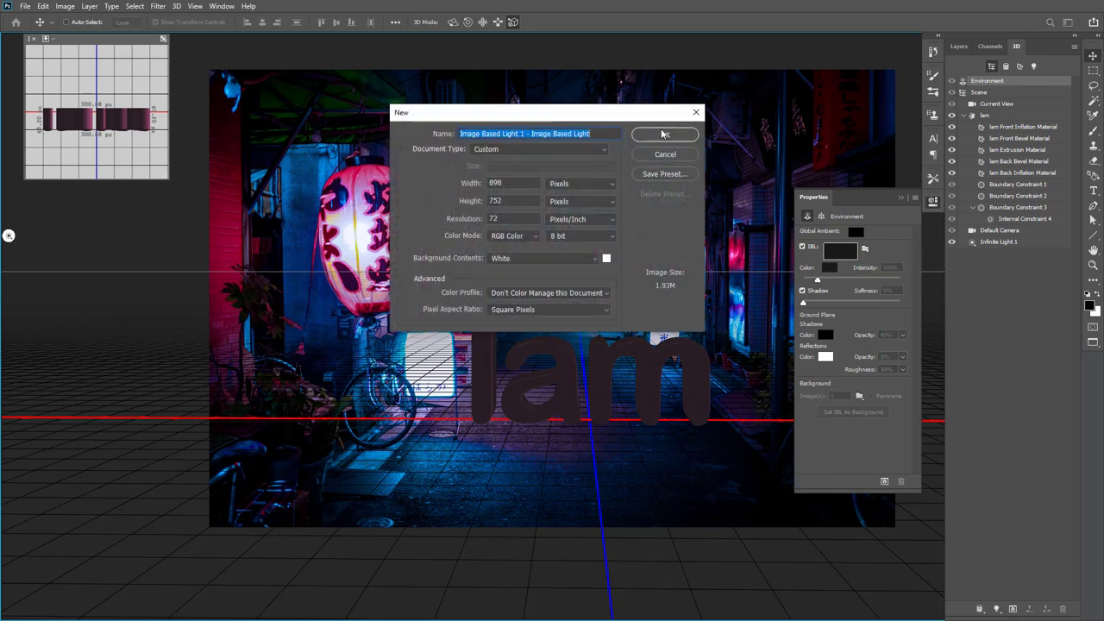
pyautogui.click(665, 135)
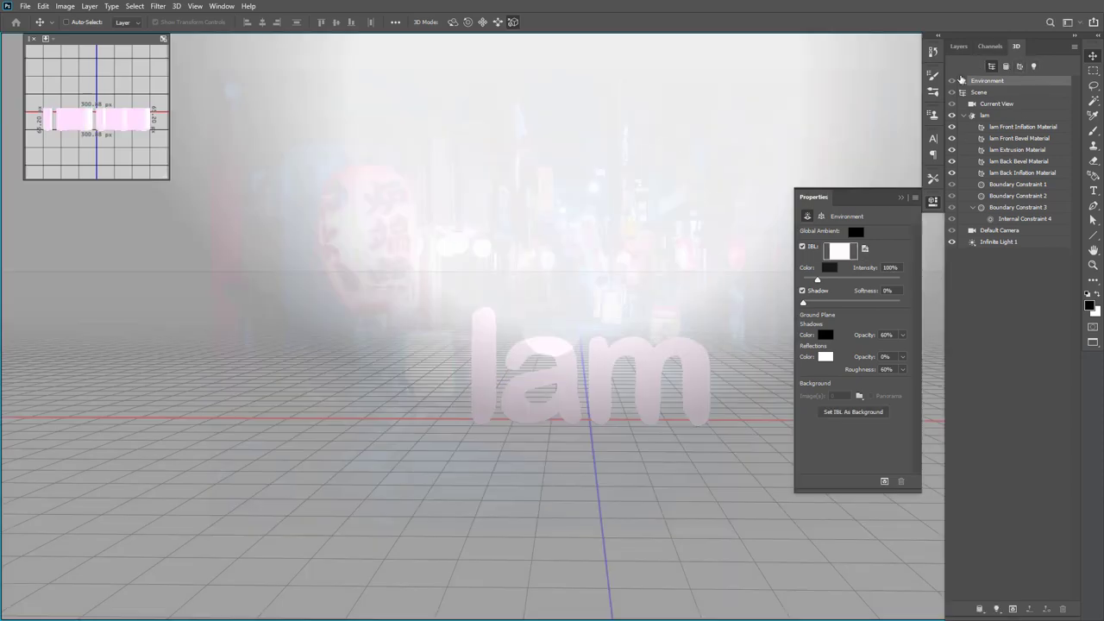
pyautogui.click(964, 48)
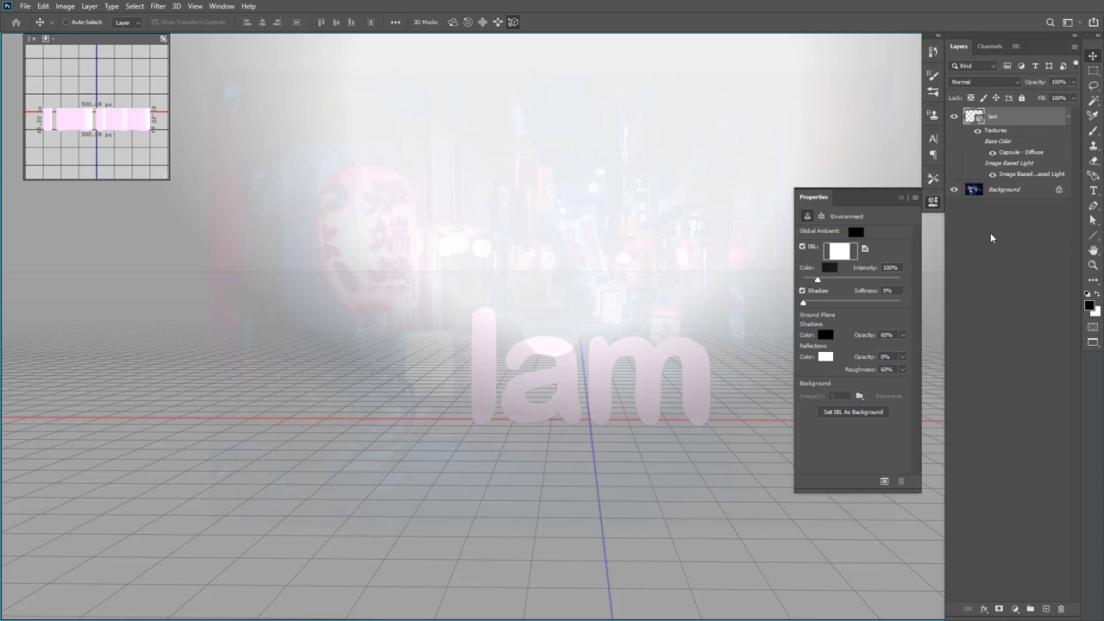
# Copy the Background street photo, then bring up the Iam 3D layer's IBL texture options
pyautogui.click(1032, 189)
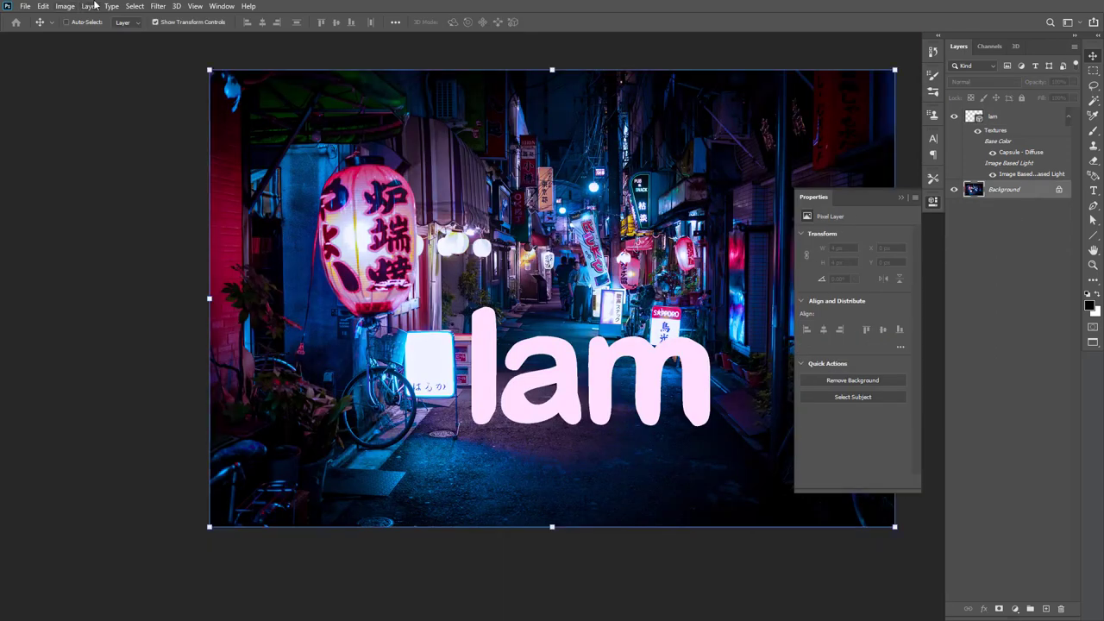
pyautogui.click(135, 6)
pyautogui.click(163, 24)
pyautogui.click(43, 6)
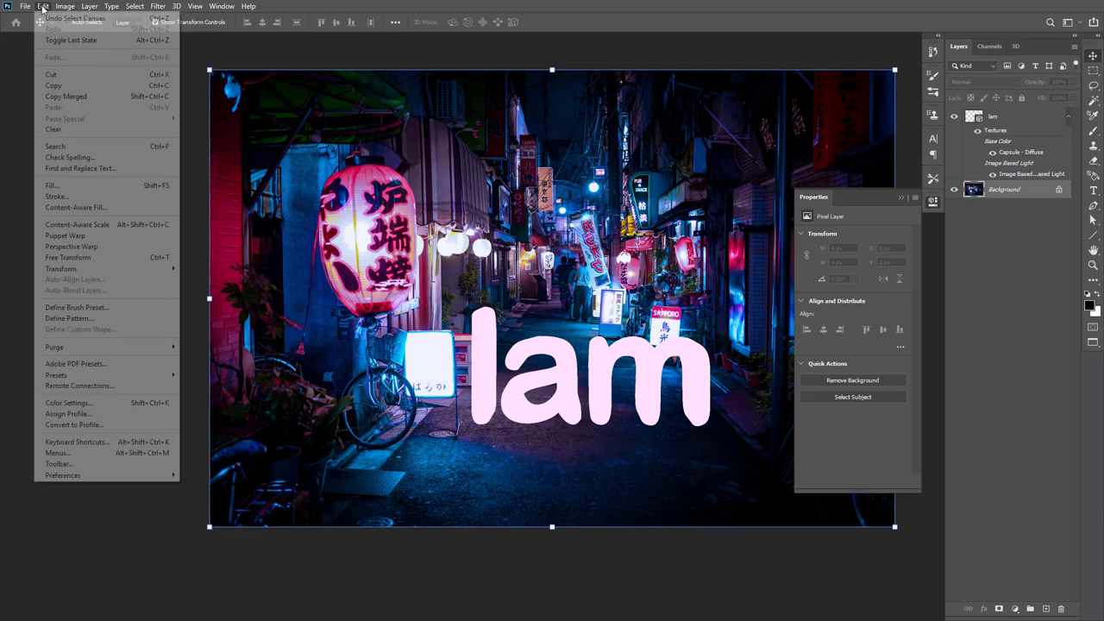
pyautogui.click(55, 85)
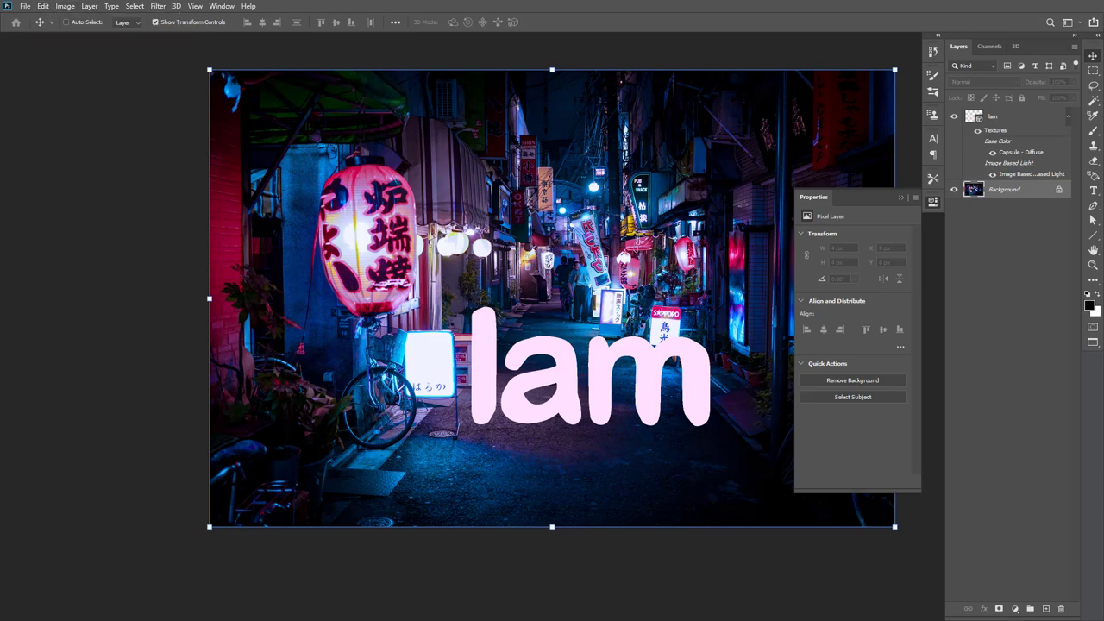
pyautogui.click(1010, 118)
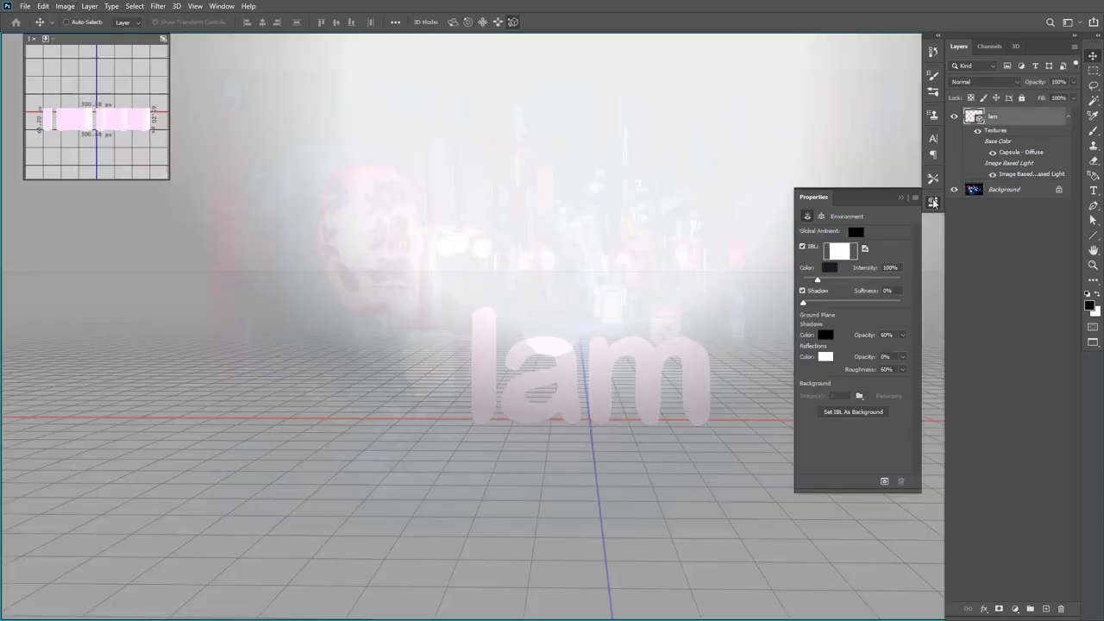
pyautogui.click(851, 251)
# Open the white IBL texture for editing and paste the street photo into it
pyautogui.click(885, 271)
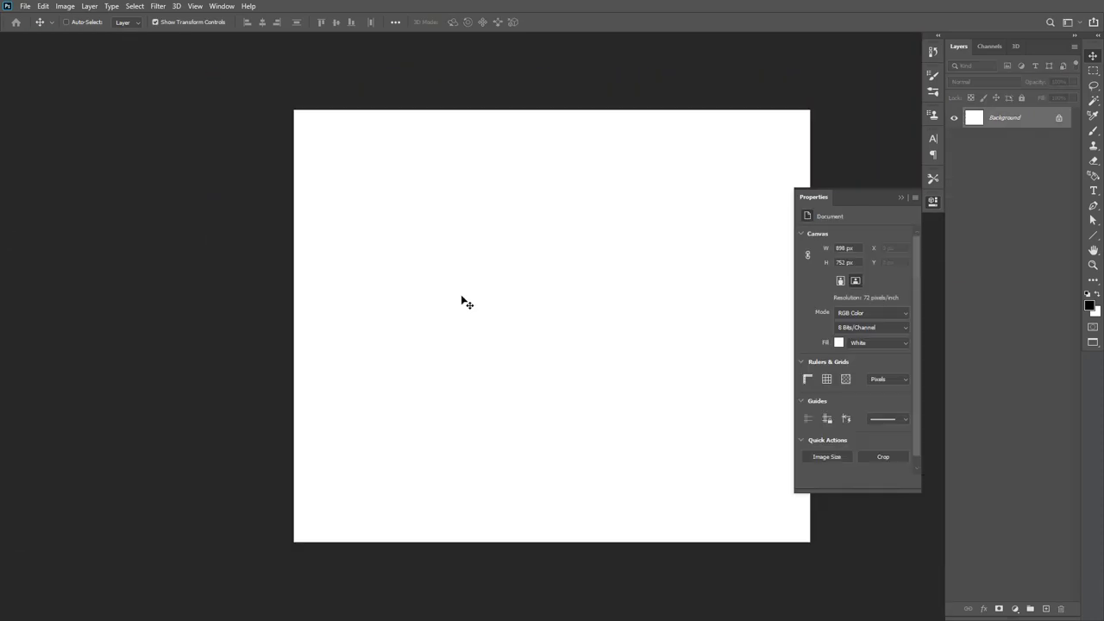
pyautogui.click(42, 6)
pyautogui.click(60, 106)
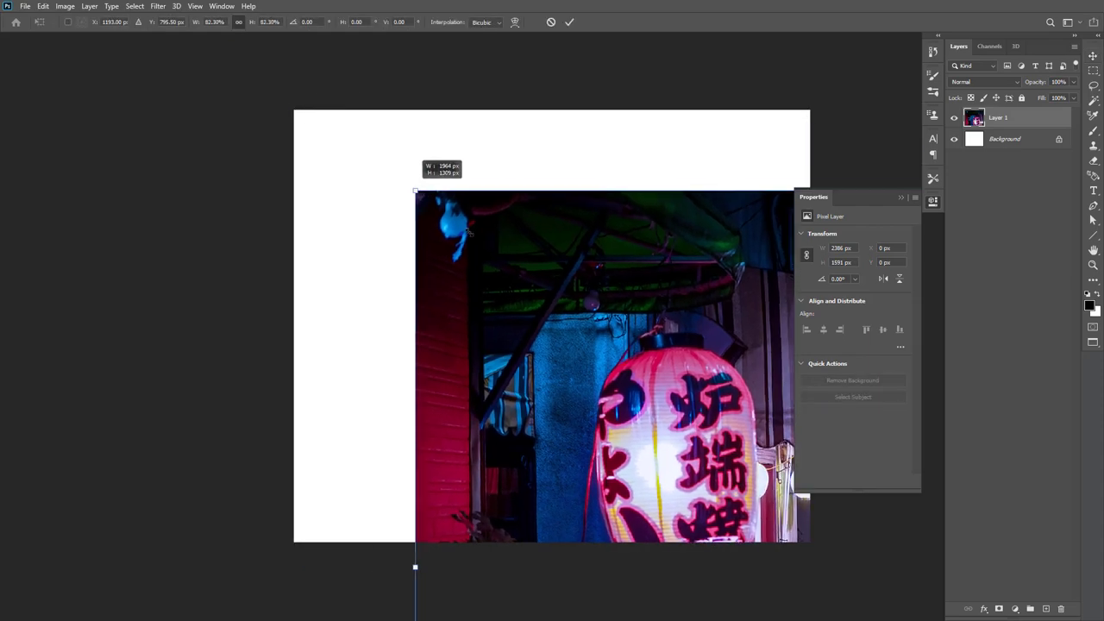
# Scale and position the alley photo to fill the texture canvas, then flatten it
pyautogui.moveTo(294, 110)
pyautogui.mouseDown()
pyautogui.moveTo(634, 387)
pyautogui.moveTo(308, 211)
pyautogui.moveTo(260, 172)
pyautogui.mouseUp()
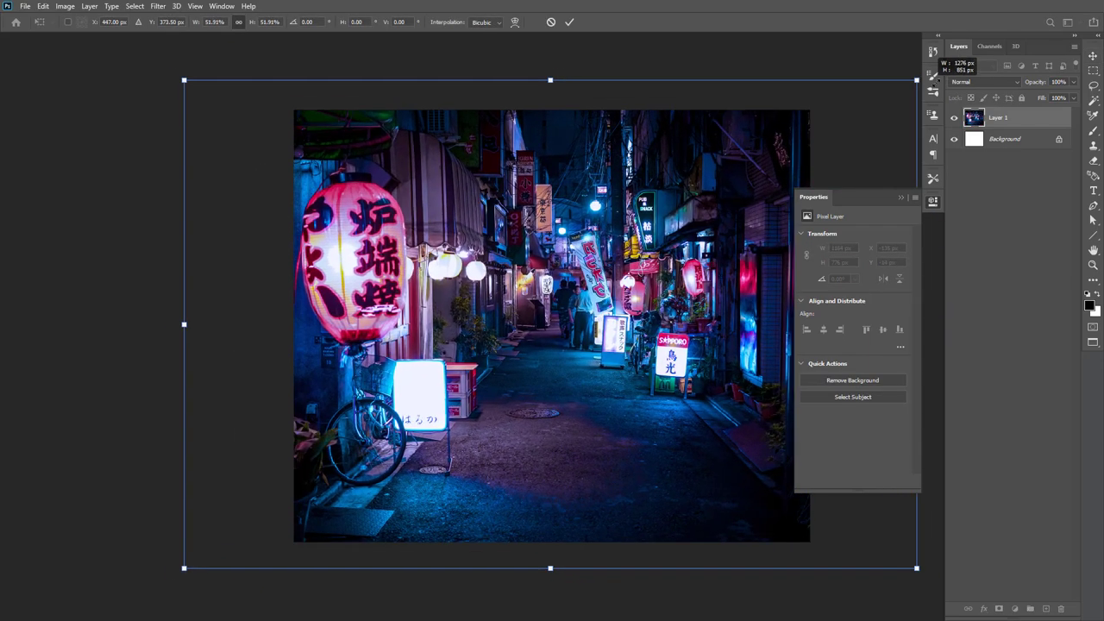
pyautogui.moveTo(885, 101); pyautogui.dragTo(966, 57)
pyautogui.moveTo(688, 201); pyautogui.dragTo(672, 259)
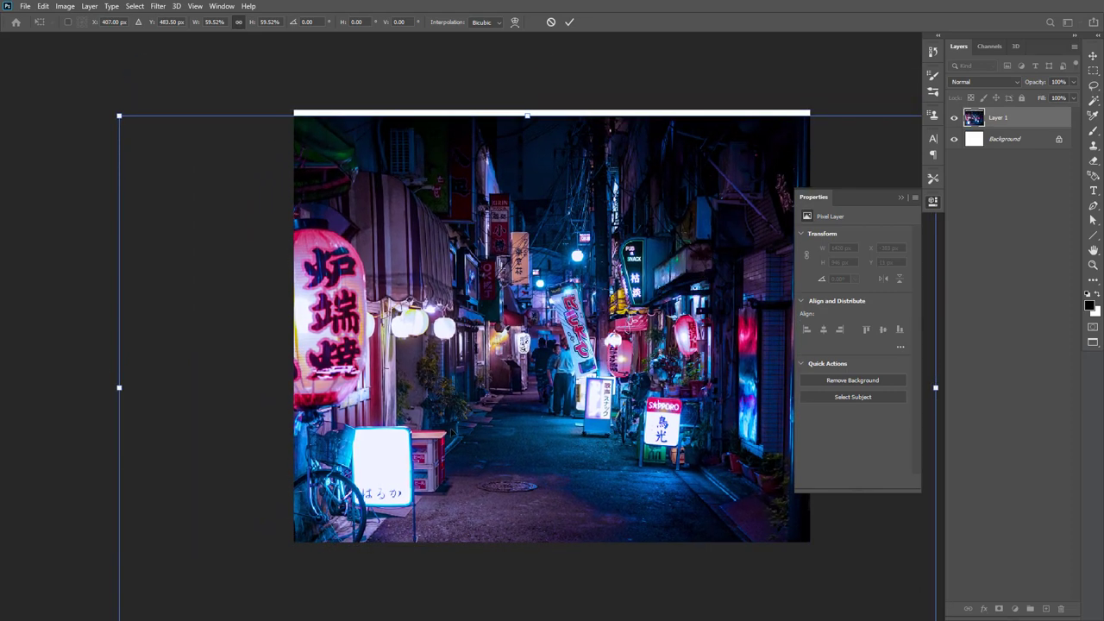
pyautogui.moveTo(529, 112); pyautogui.dragTo(529, 69)
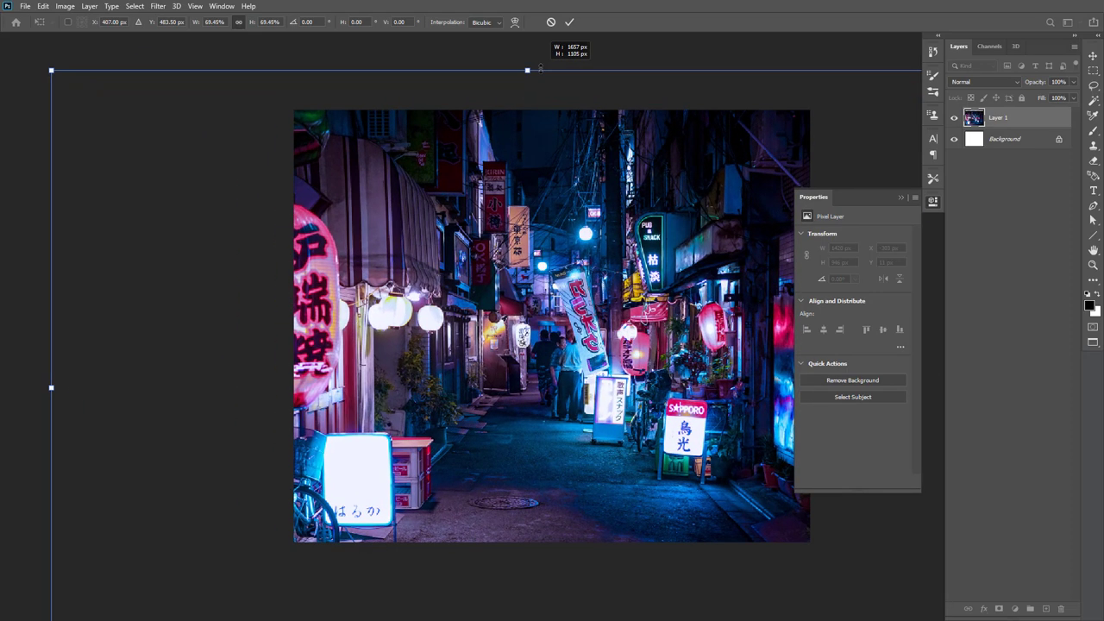
pyautogui.moveTo(535, 175)
pyautogui.mouseDown()
pyautogui.moveTo(537, 223)
pyautogui.moveTo(523, 216)
pyautogui.mouseUp()
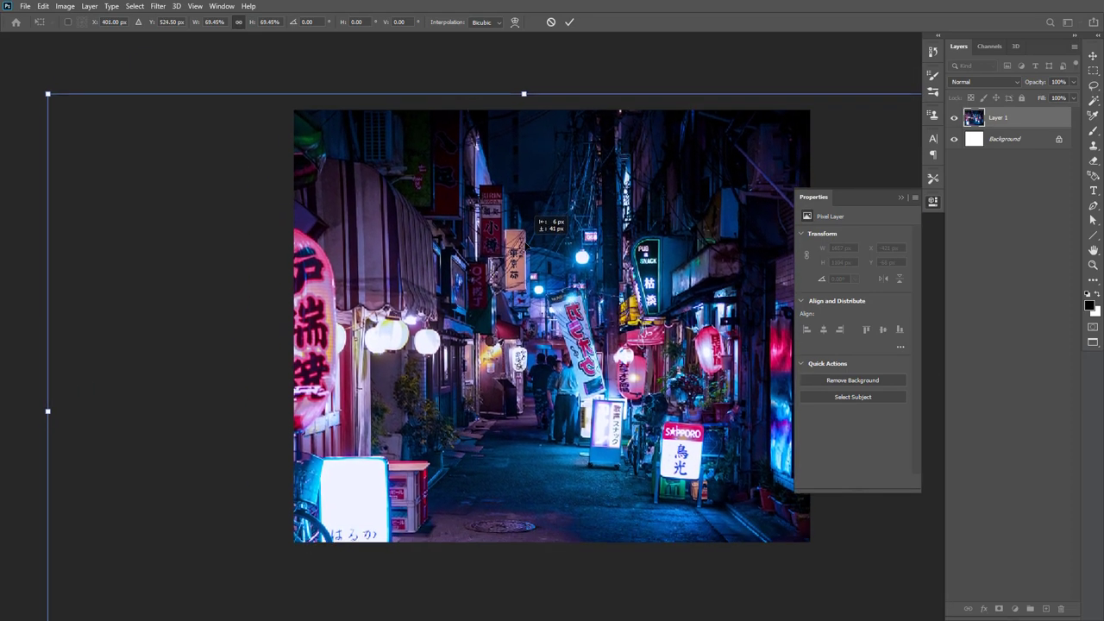
pyautogui.press('Return')
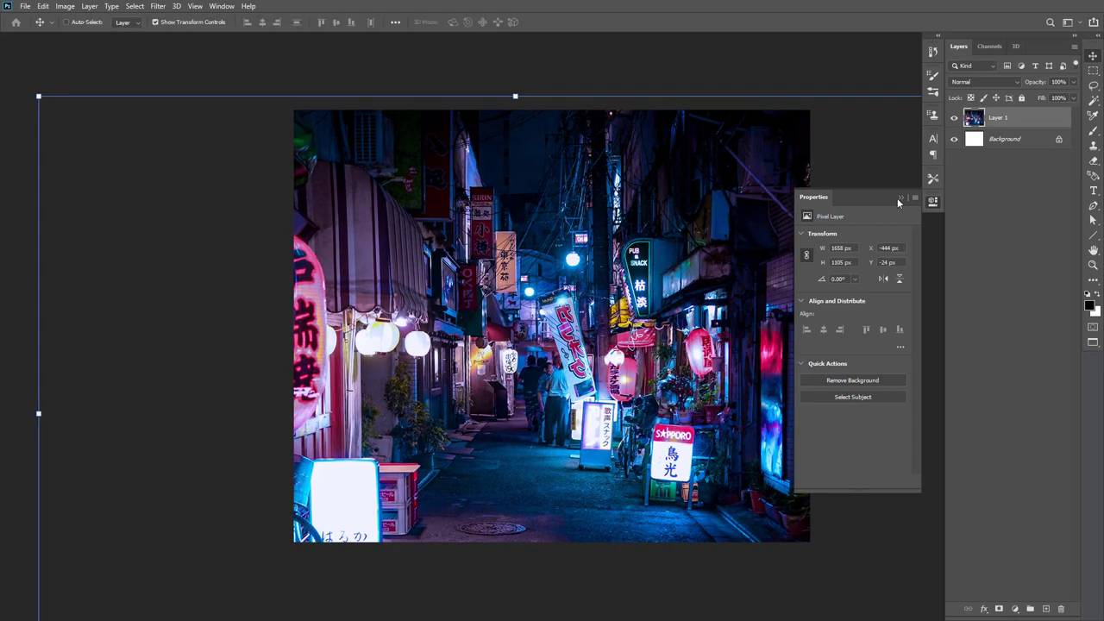
pyautogui.hotkey('ctrl', 'e')
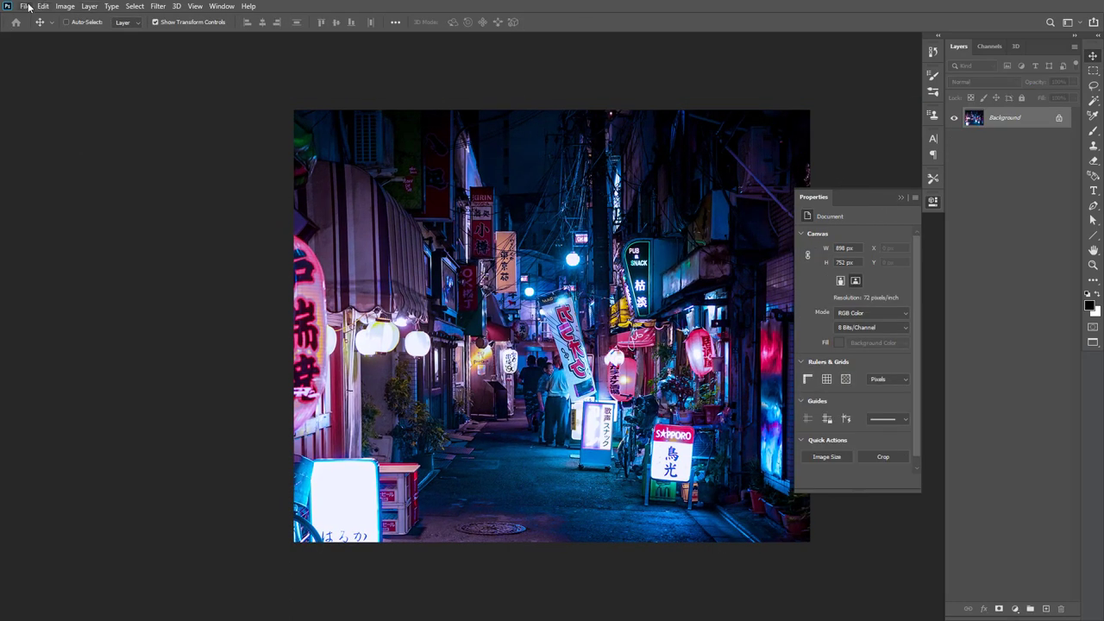
pyautogui.click(25, 6)
# Open the Color Picker for the image-based light colour, currently RGB 25, 25, 25
pyautogui.click(171, 169)
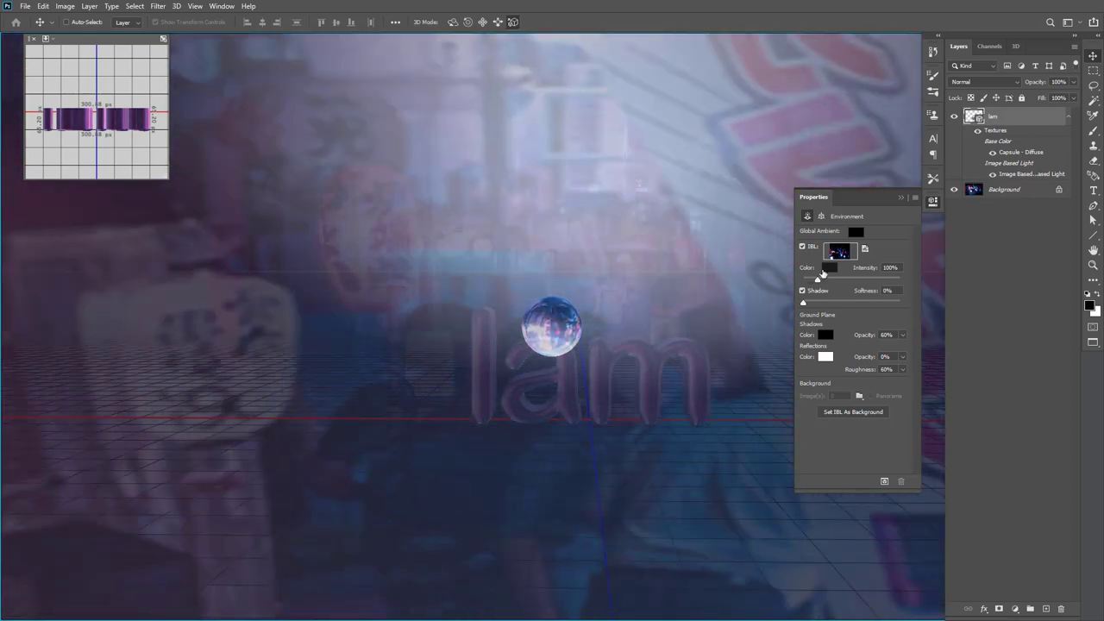
pyautogui.click(825, 269)
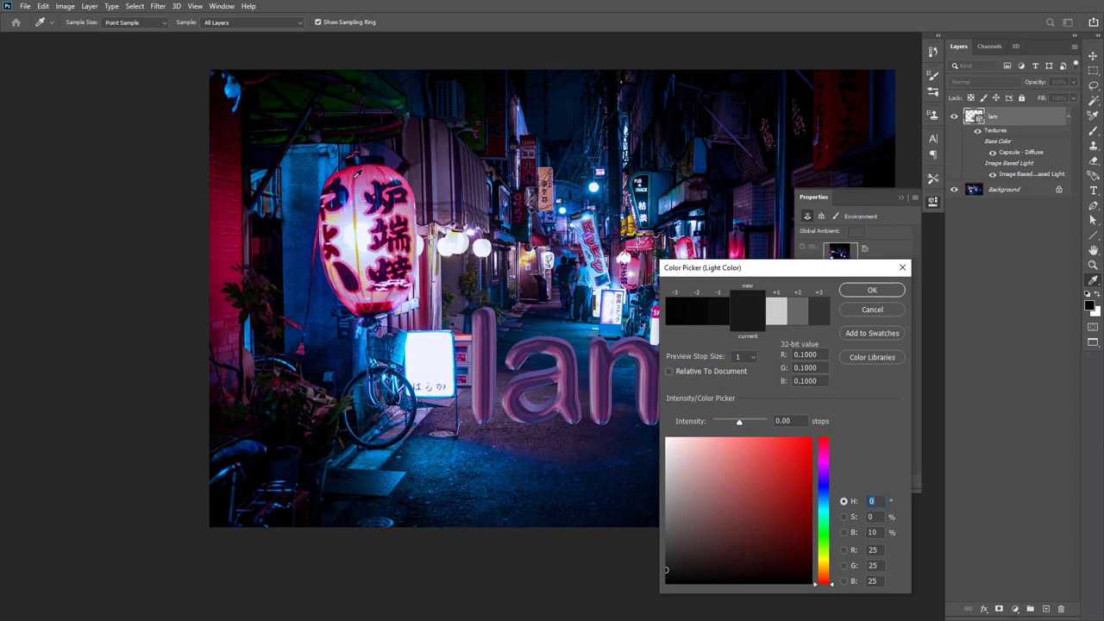
# Tint the IBL pink (RGB 203, 53, 116) sampled from the lantern, then select the Iam mesh
pyautogui.click(366, 175)
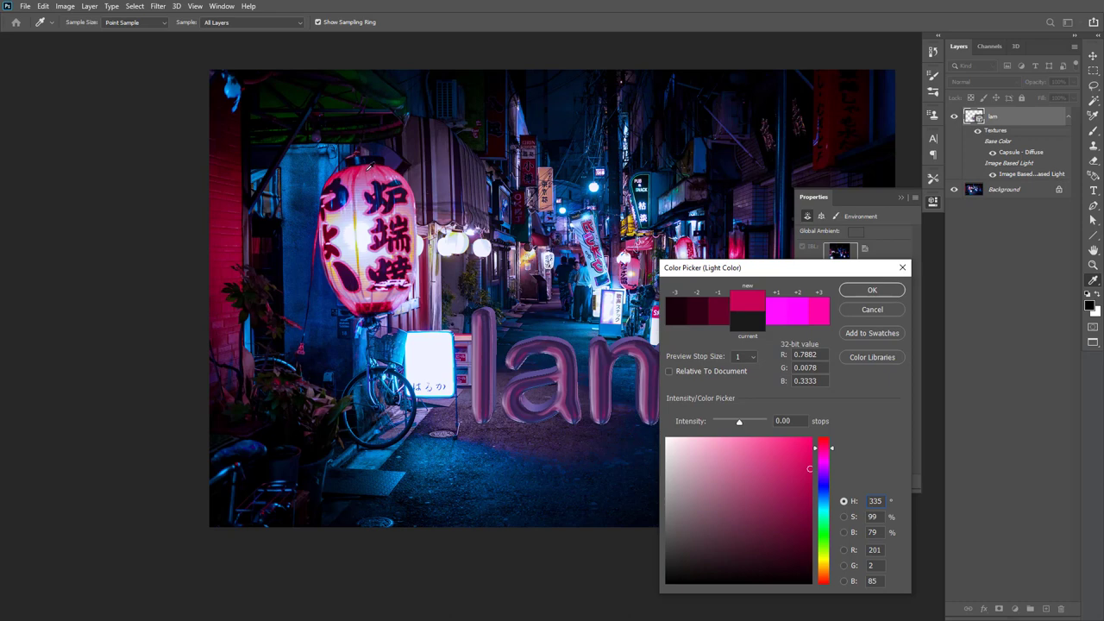
pyautogui.click(369, 167)
pyautogui.click(364, 231)
pyautogui.click(377, 164)
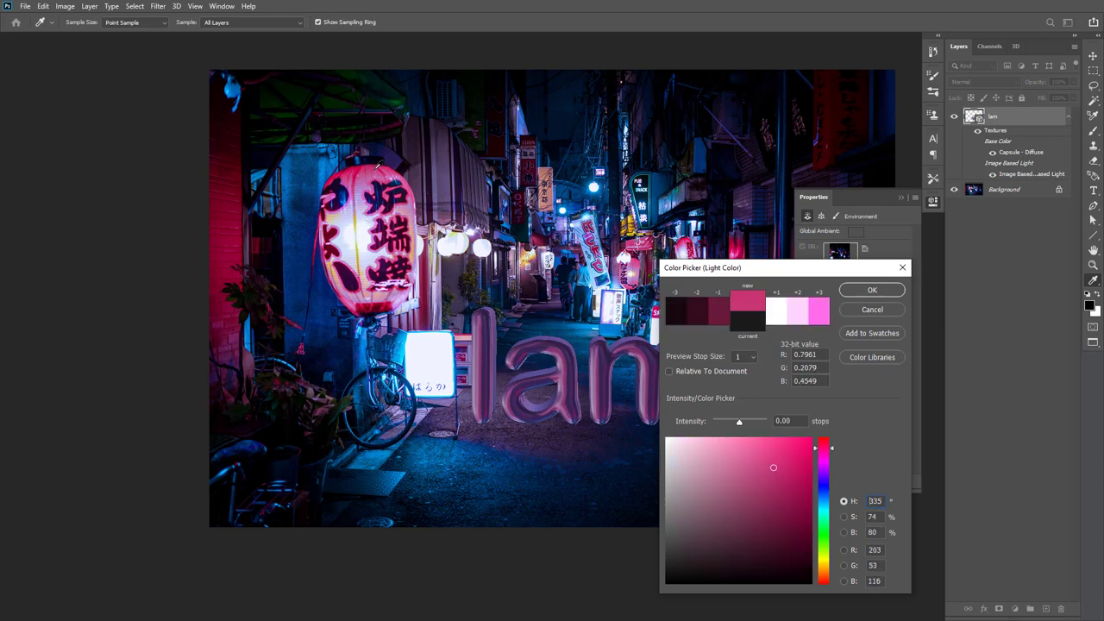
pyautogui.click(872, 290)
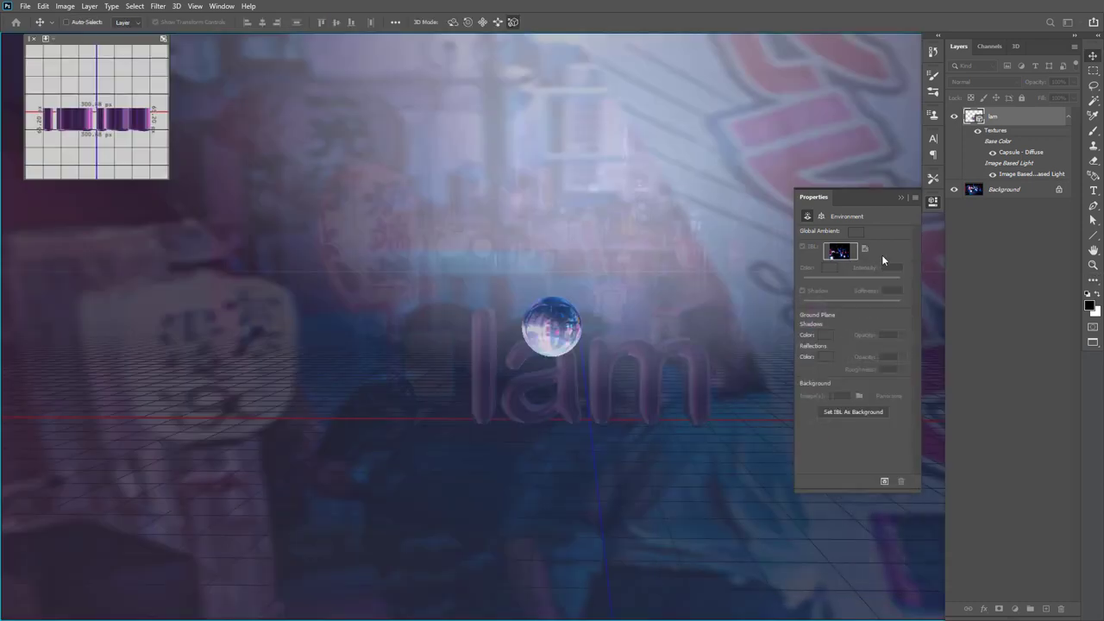
pyautogui.click(1016, 46)
pyautogui.click(1001, 115)
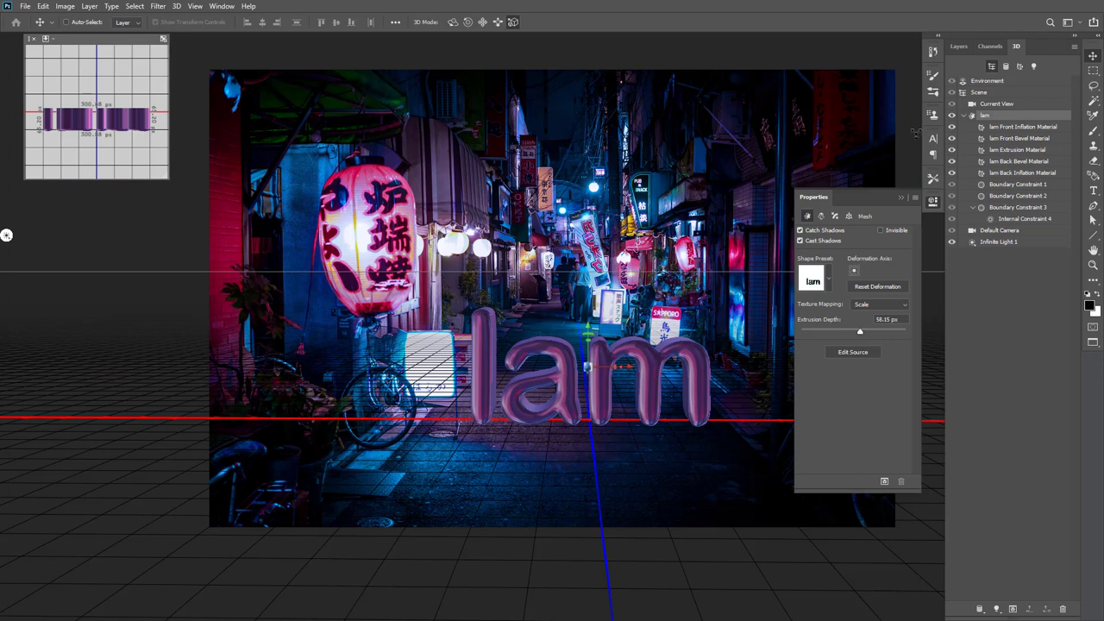
# Select all five Iam materials and apply the green glass material preset
pyautogui.click(1028, 129)
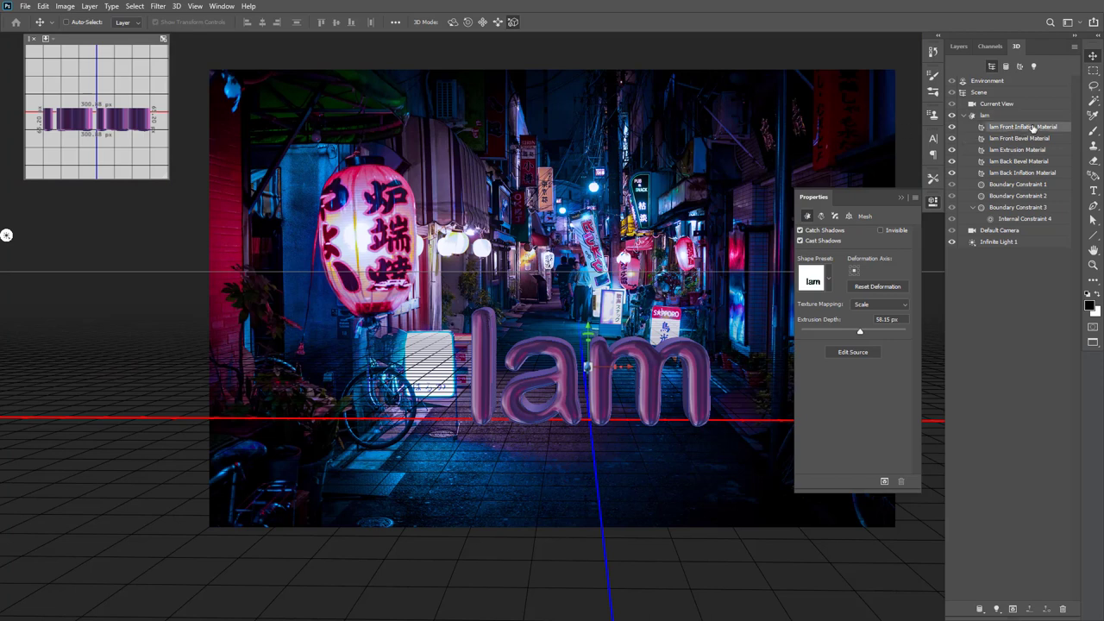
pyautogui.keyDown('shift'); pyautogui.click(1013, 174); pyautogui.keyUp('shift')
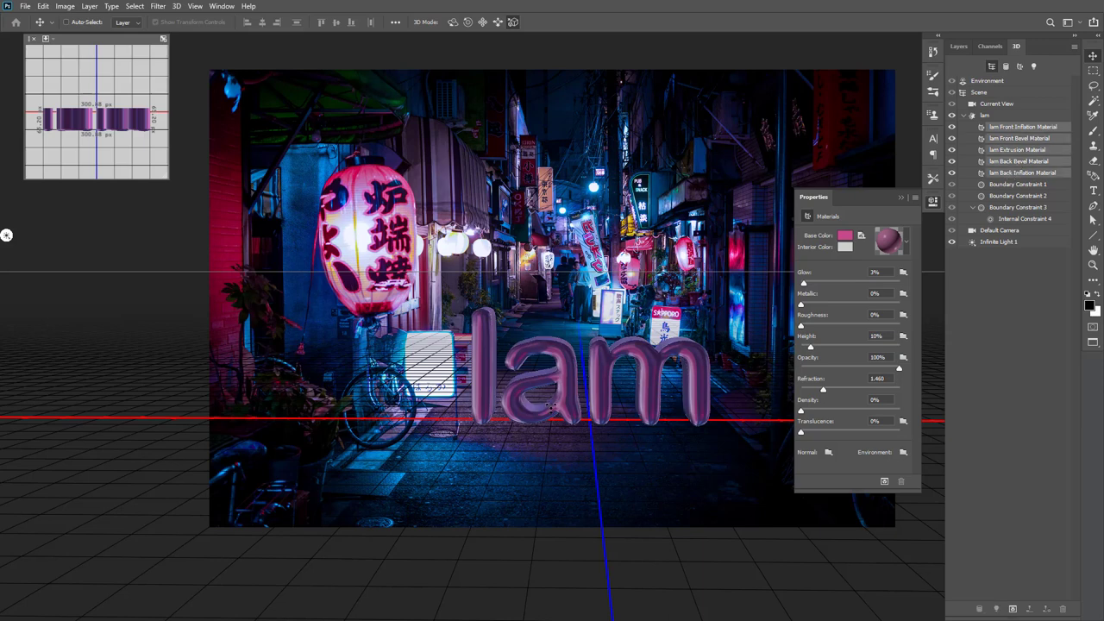
pyautogui.press('m')
pyautogui.click(1034, 127)
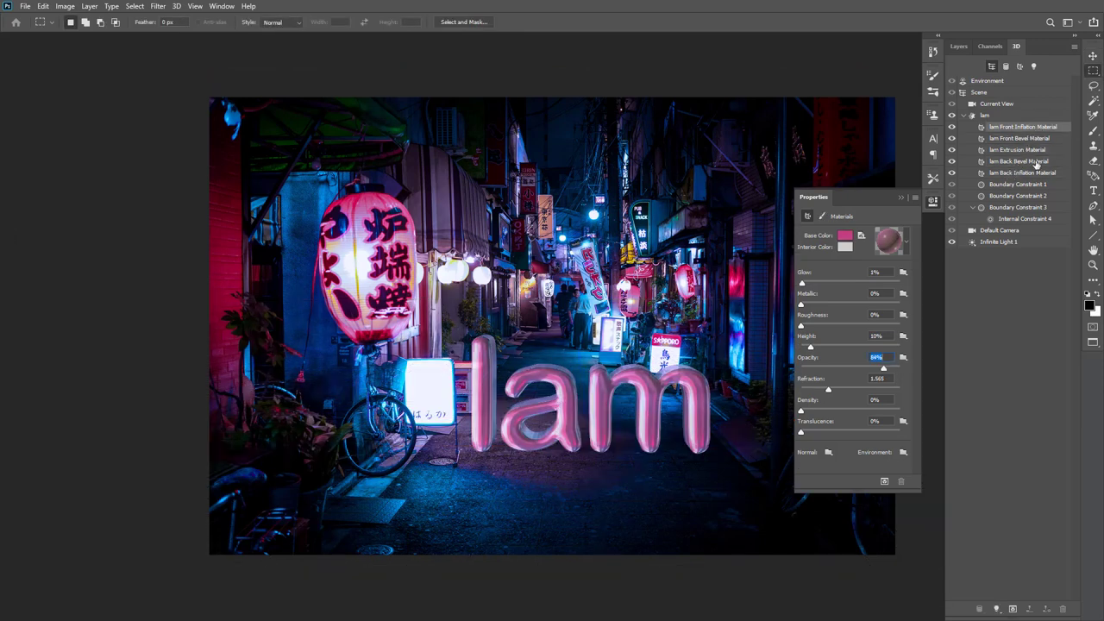
pyautogui.keyDown('shift'); pyautogui.click(1034, 173); pyautogui.keyUp('shift')
pyautogui.click(906, 243)
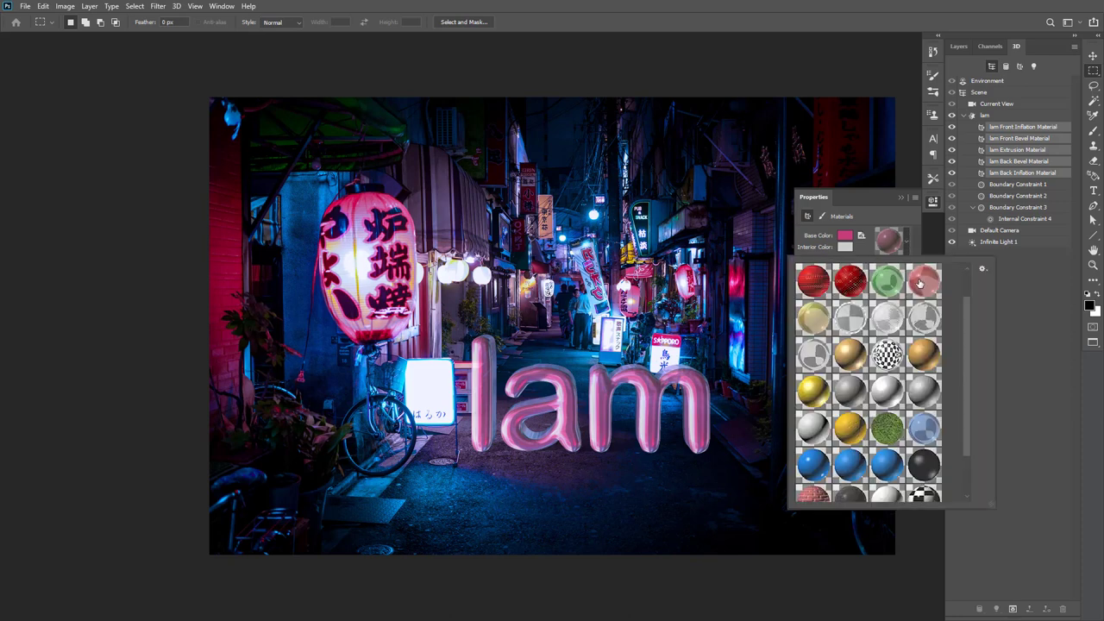
pyautogui.scroll(1, 920, 285)
pyautogui.scroll(1, 897, 311)
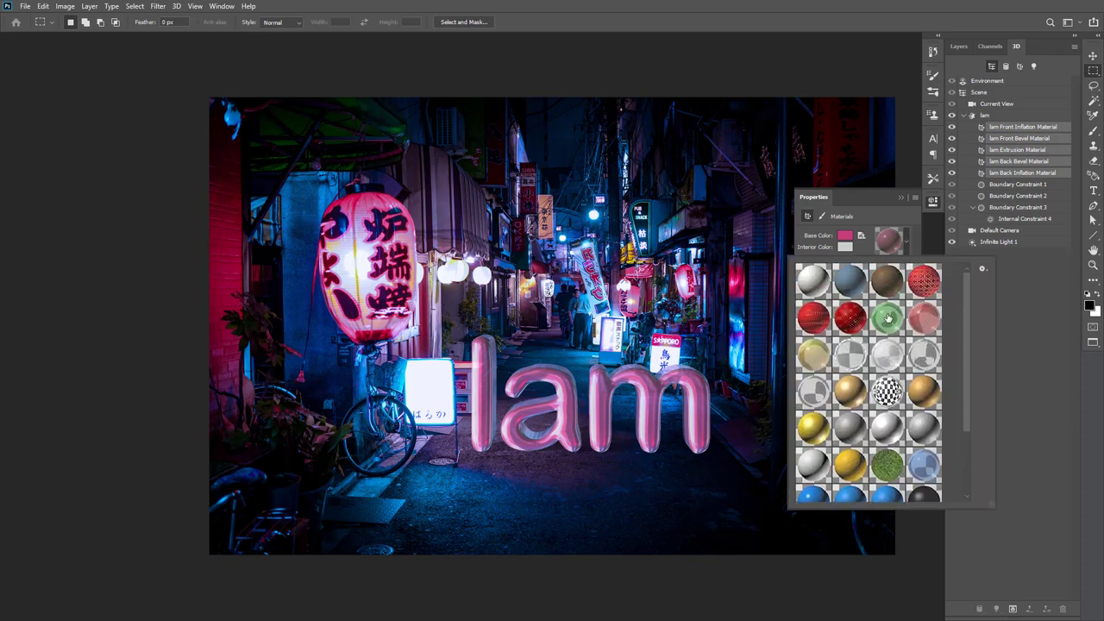
pyautogui.click(889, 319)
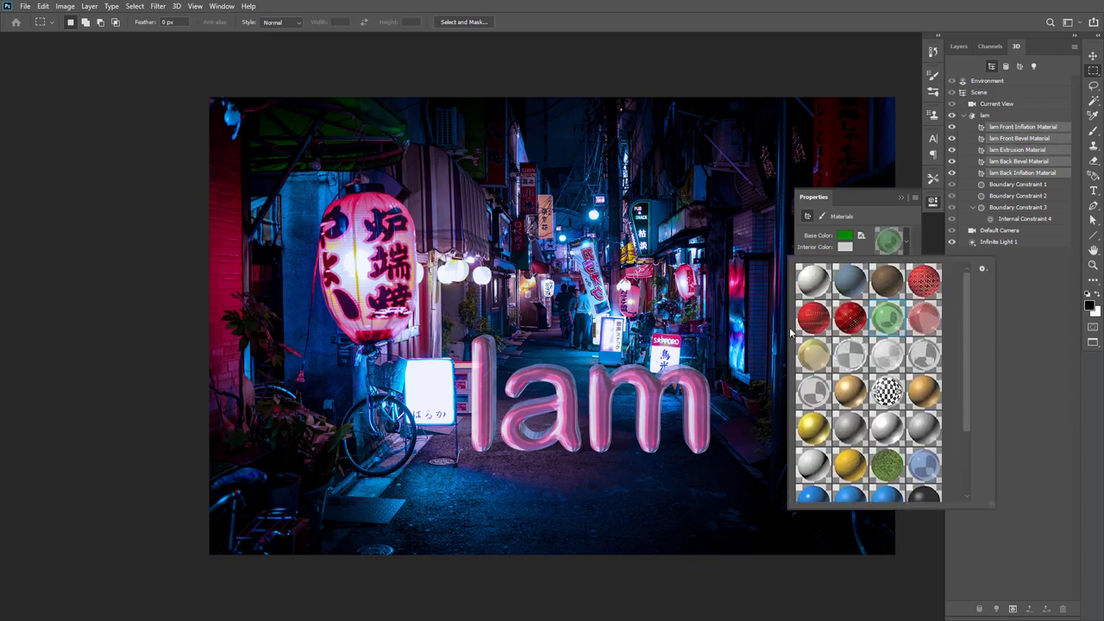
# Set the materials' base colour to lantern pink (RGB 196, 71, 131) and opacity to 80%
pyautogui.click(844, 241)
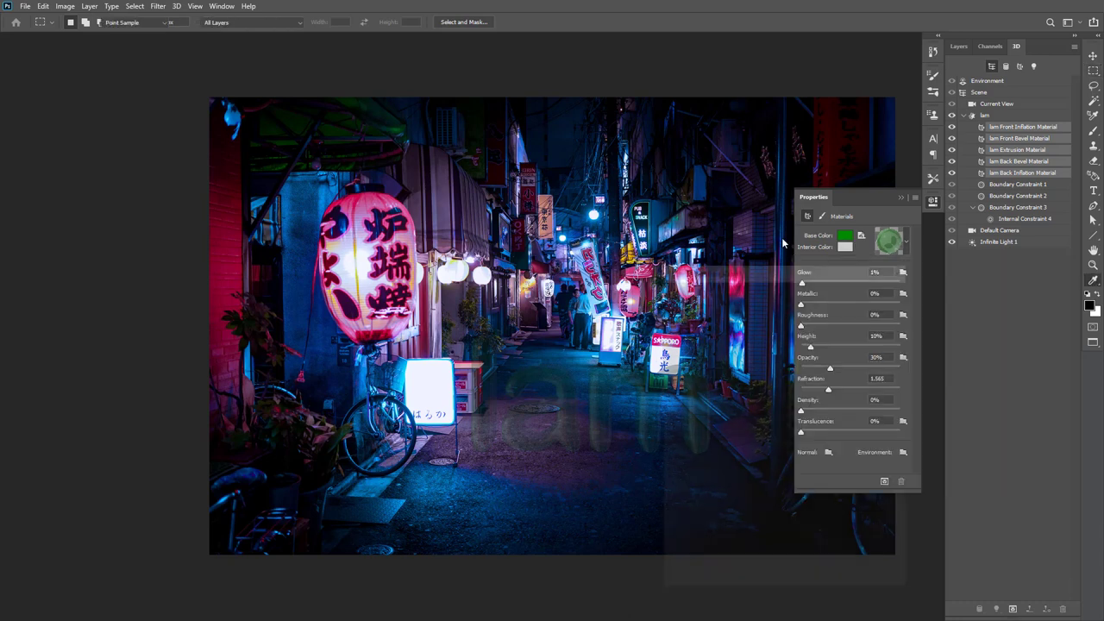
pyautogui.click(366, 205)
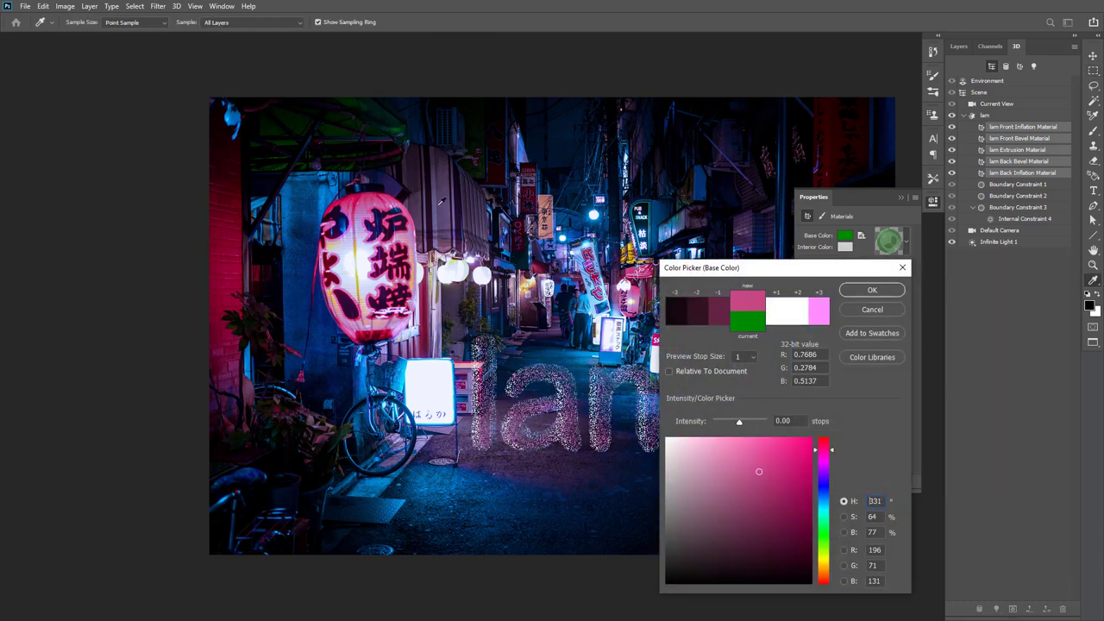
pyautogui.click(873, 290)
pyautogui.click(885, 368)
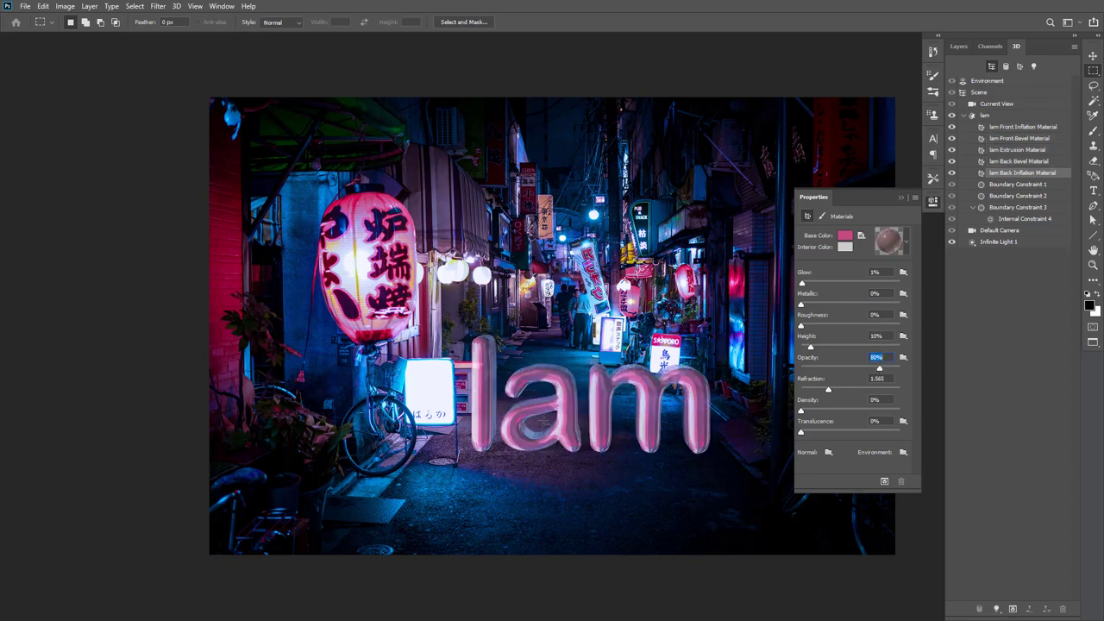
pyautogui.click(933, 206)
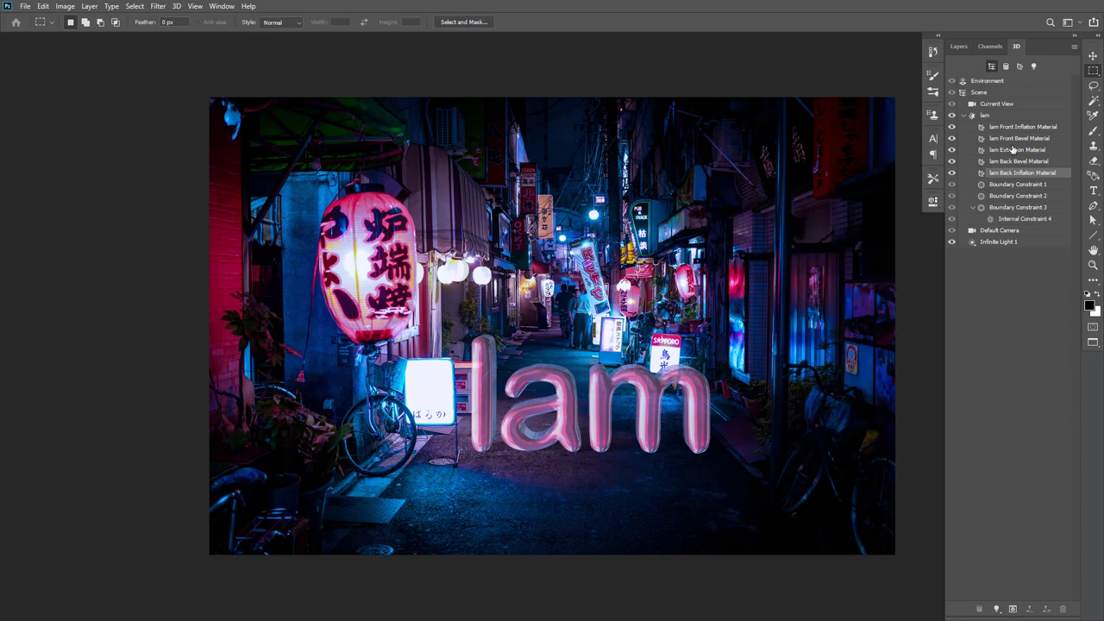
# Render the Iam text inside a marquee drawn around it, then add a Curves adjustment layer
pyautogui.keyDown('shift'); pyautogui.click(1023, 130); pyautogui.keyUp('shift')
pyautogui.click(933, 206)
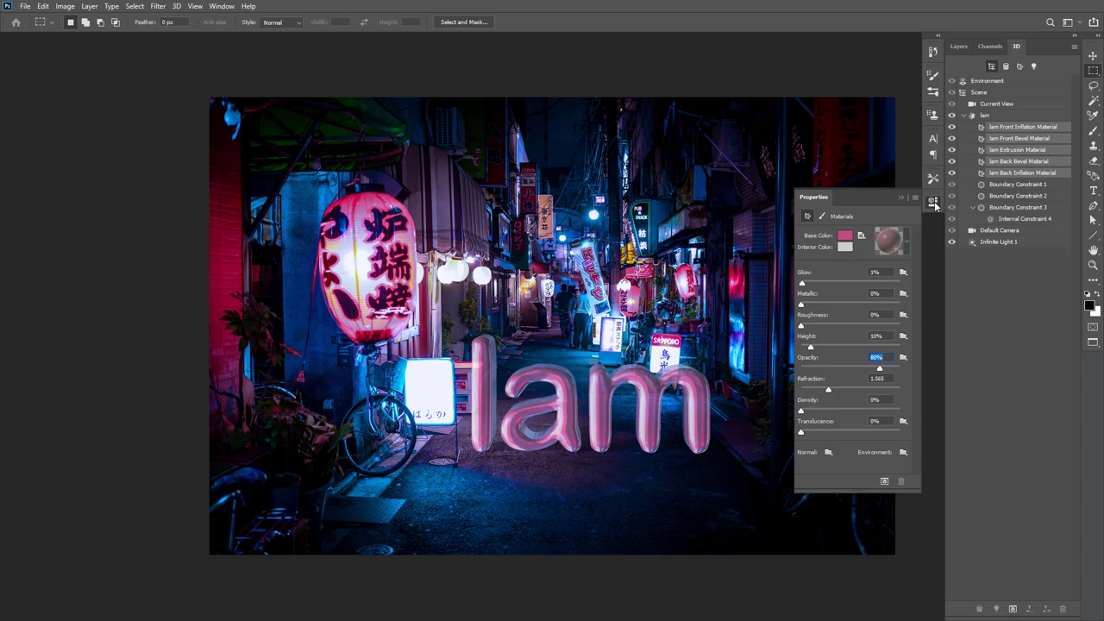
pyautogui.click(934, 205)
pyautogui.moveTo(433, 308); pyautogui.dragTo(851, 474)
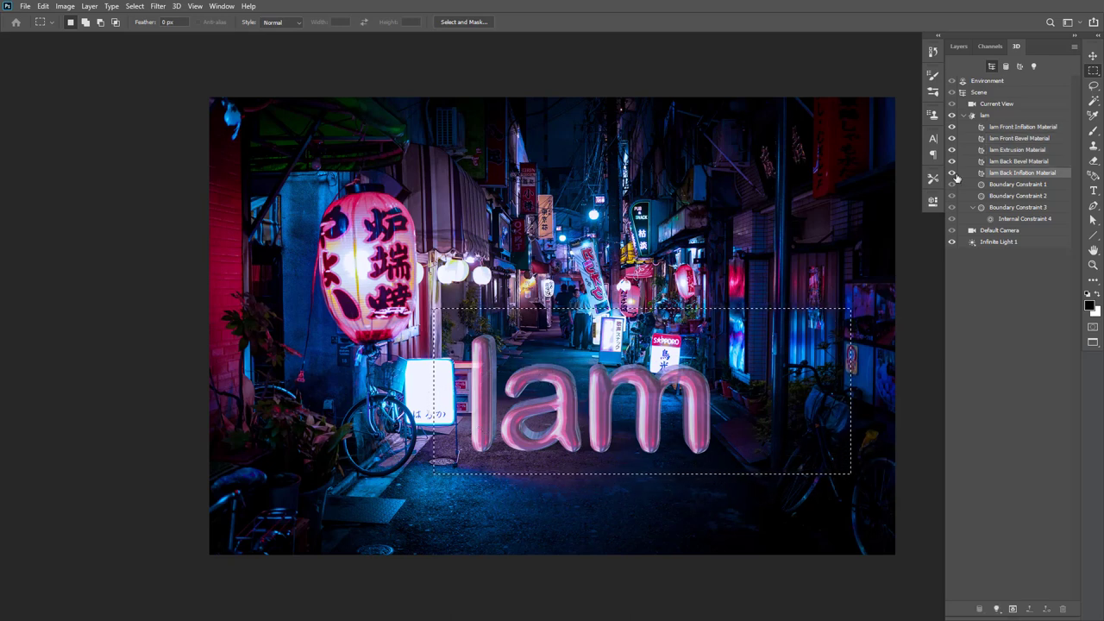
pyautogui.click(935, 203)
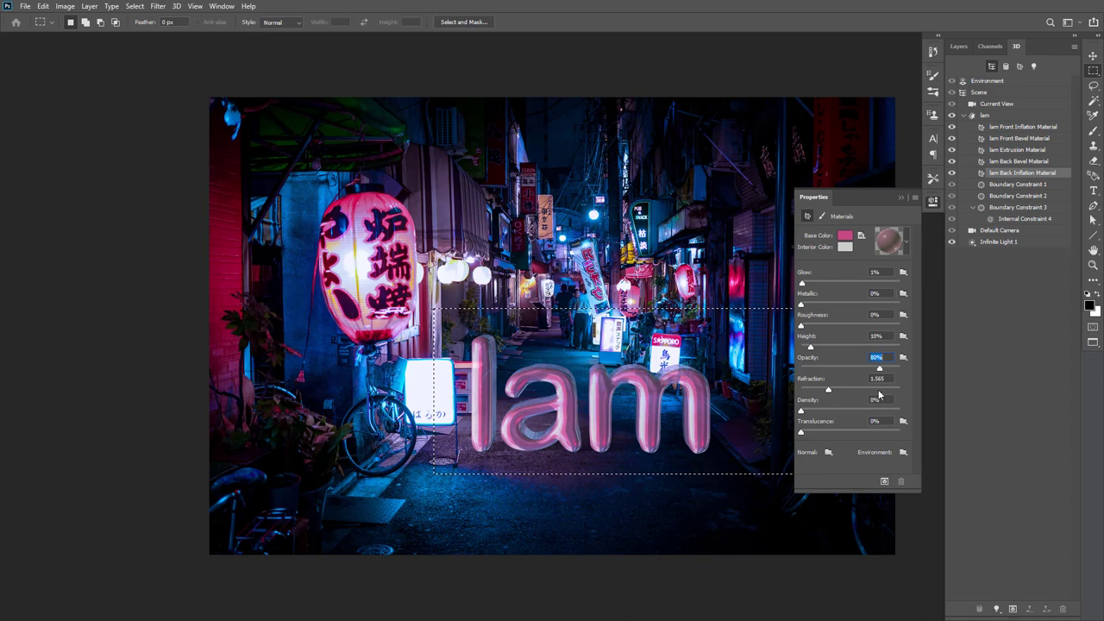
pyautogui.click(884, 481)
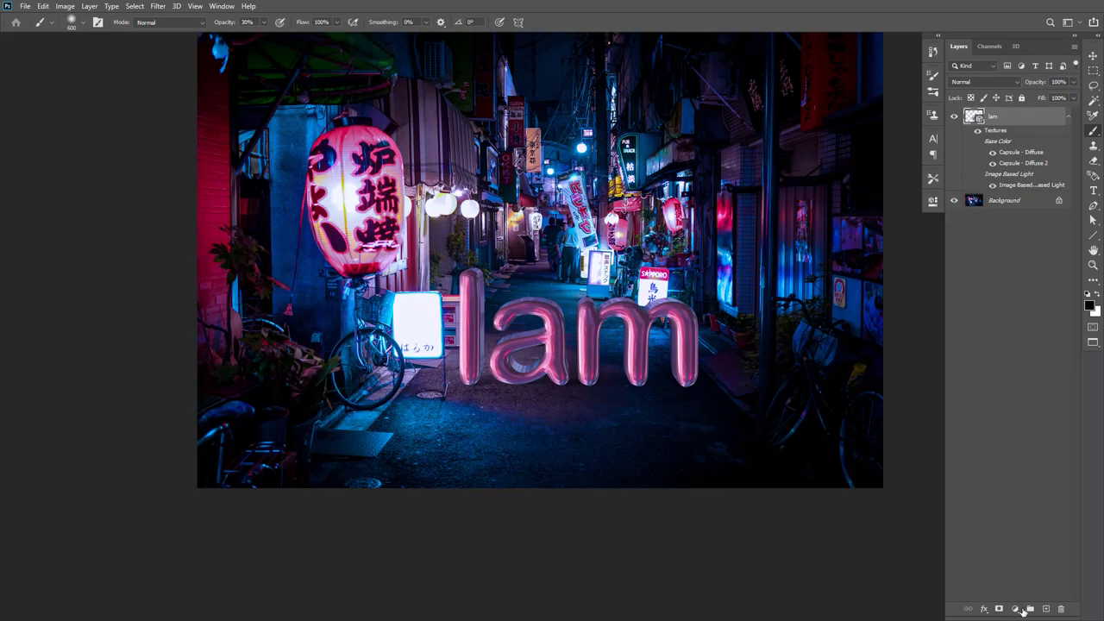
pyautogui.click(1015, 608)
pyautogui.click(1031, 463)
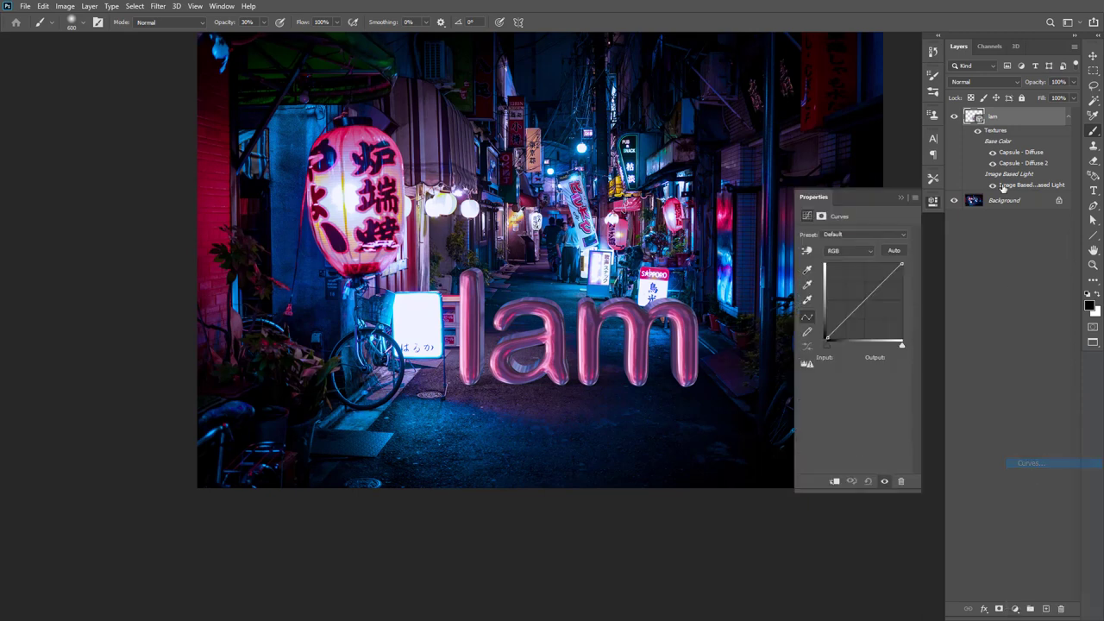
# Add a midpoint to the curve, invert the Curves mask and paint the effect back at 50% around the m
pyautogui.click(866, 302)
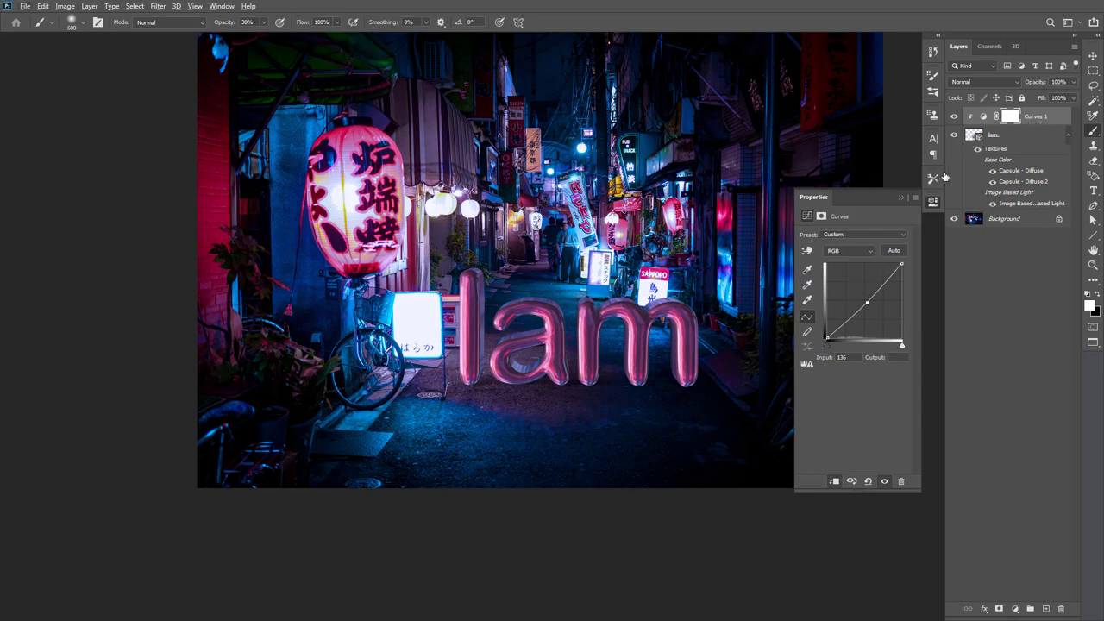
pyautogui.hotkey('ctrl', 'i')
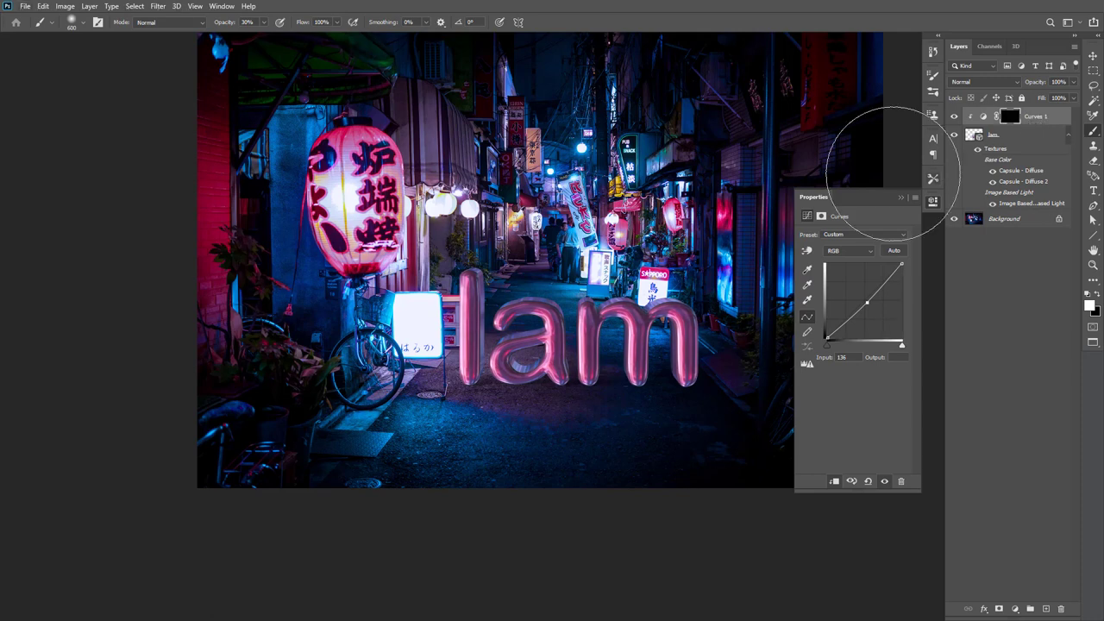
pyautogui.press('x')
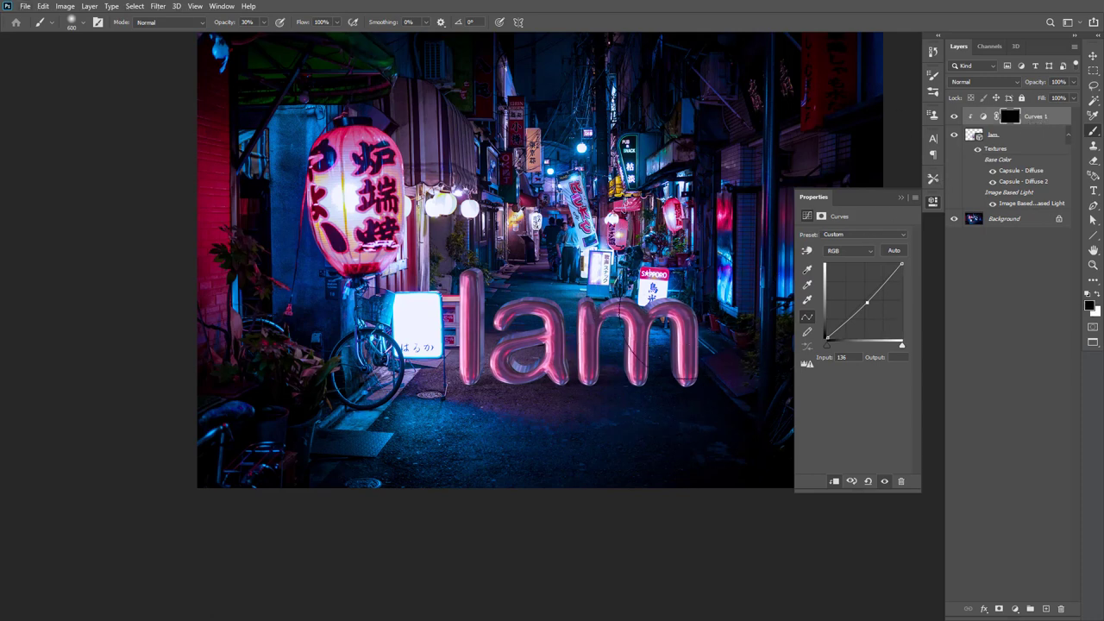
pyautogui.press('5')
pyautogui.moveTo(653, 271); pyautogui.dragTo(653, 394)
# Set Curves 1 to Luminosity blending and raise the curve to brighten the Iam text
pyautogui.click(1016, 82)
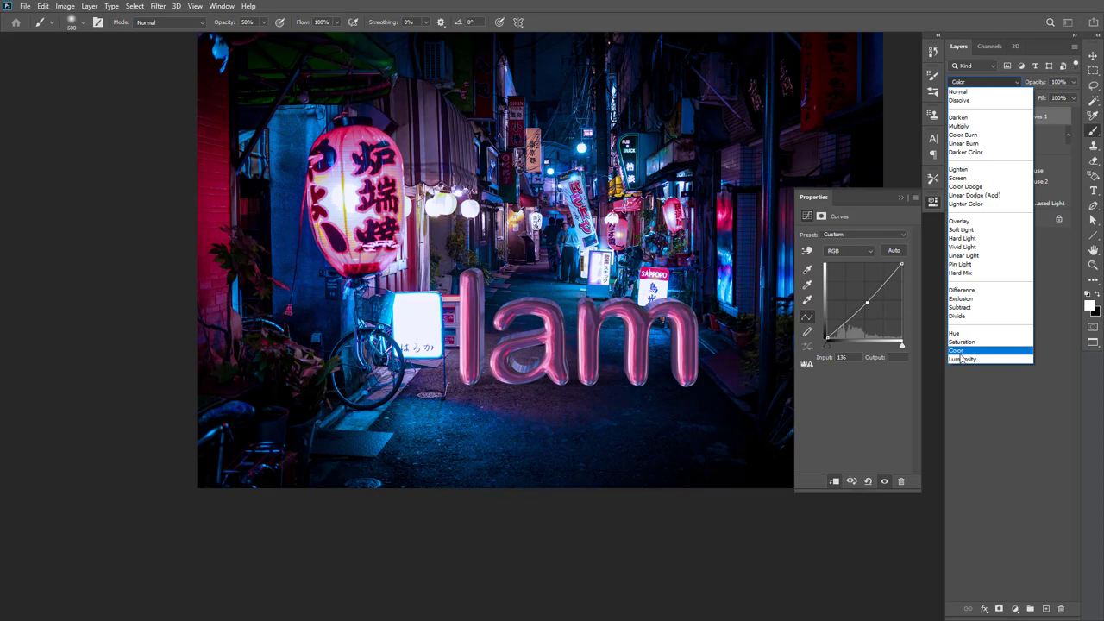
pyautogui.click(962, 359)
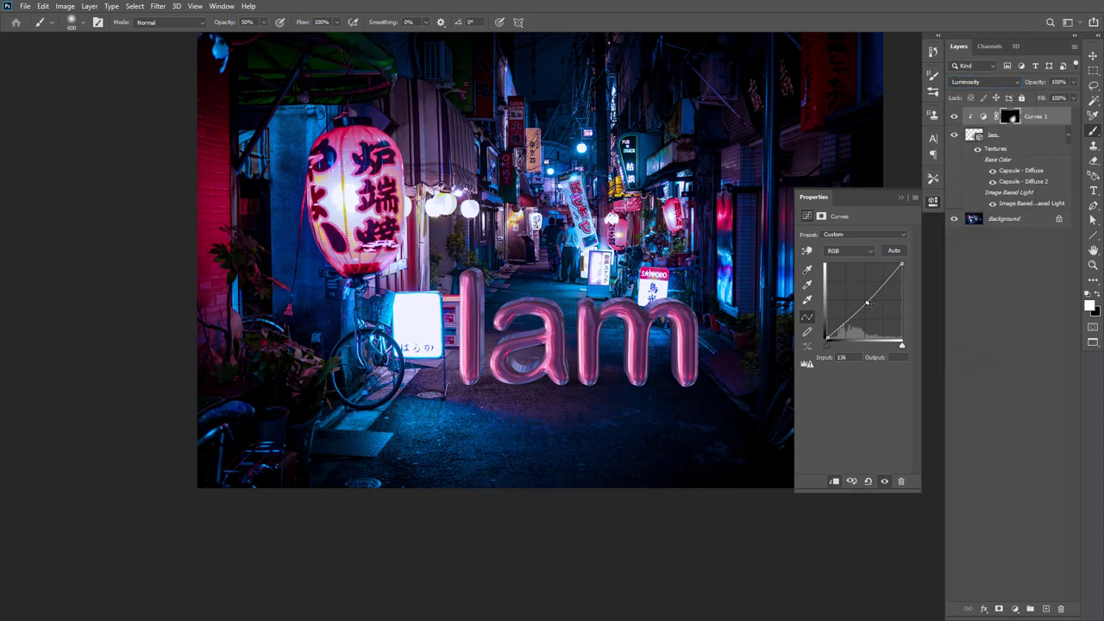
pyautogui.moveTo(869, 303); pyautogui.dragTo(871, 301)
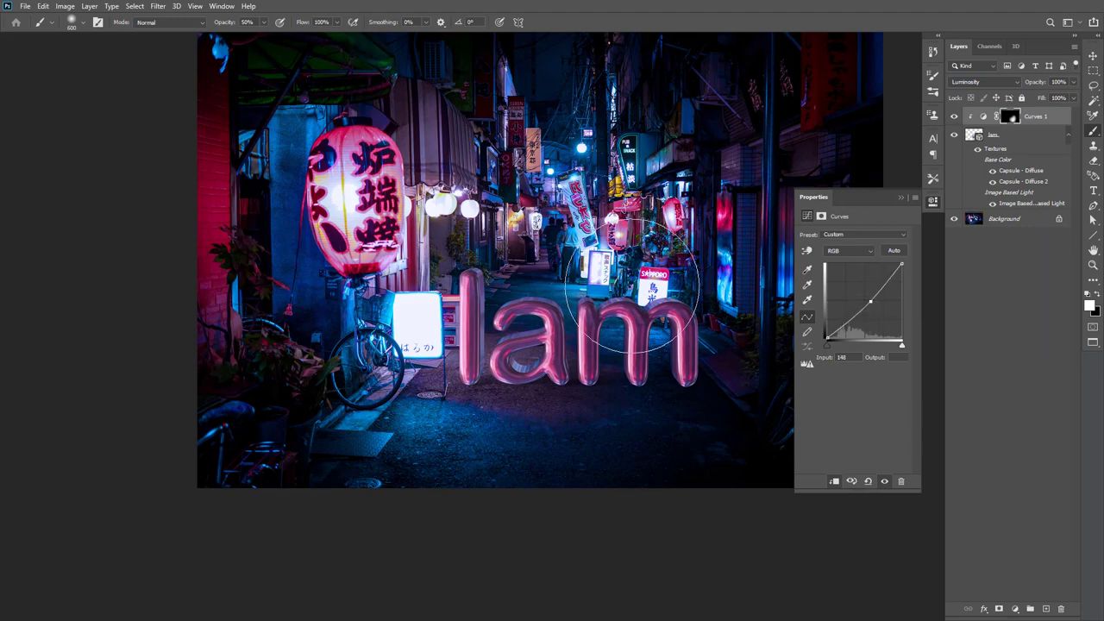
pyautogui.hotkey('ctrl', '-')
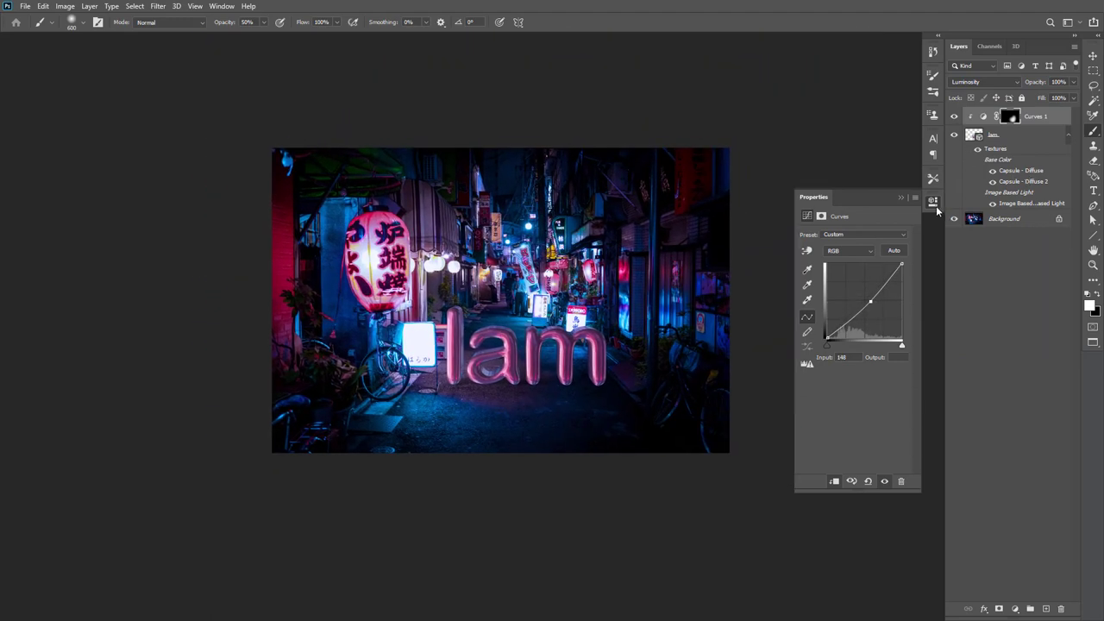
pyautogui.click(932, 202)
pyautogui.scroll(1, 561, 330)
pyautogui.scroll(-1, 584, 278)
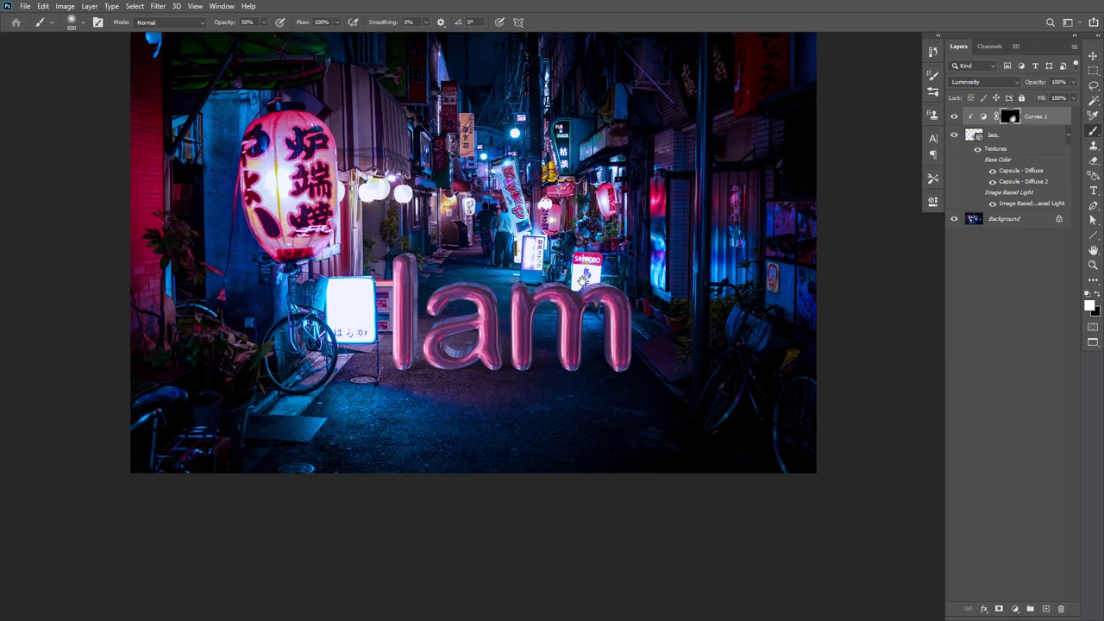
pyautogui.moveTo(569, 307); pyautogui.dragTo(580, 326)
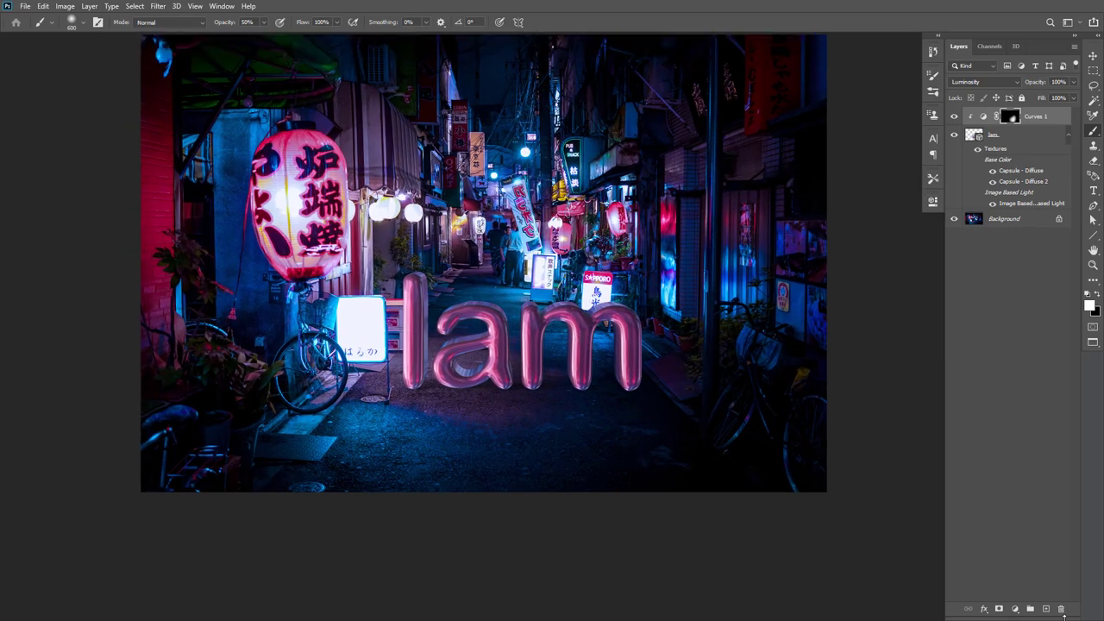
pyautogui.click(1015, 608)
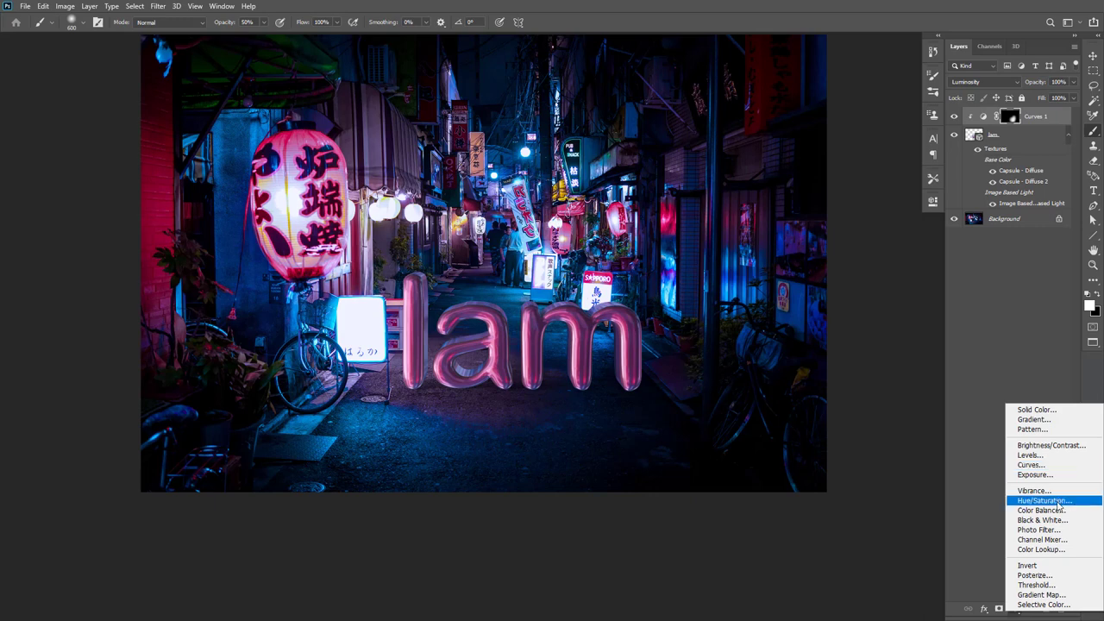
# Add a clipped Color Balance with midtones -15, -19, -1, then a new Layer 1 above Background
pyautogui.click(1042, 510)
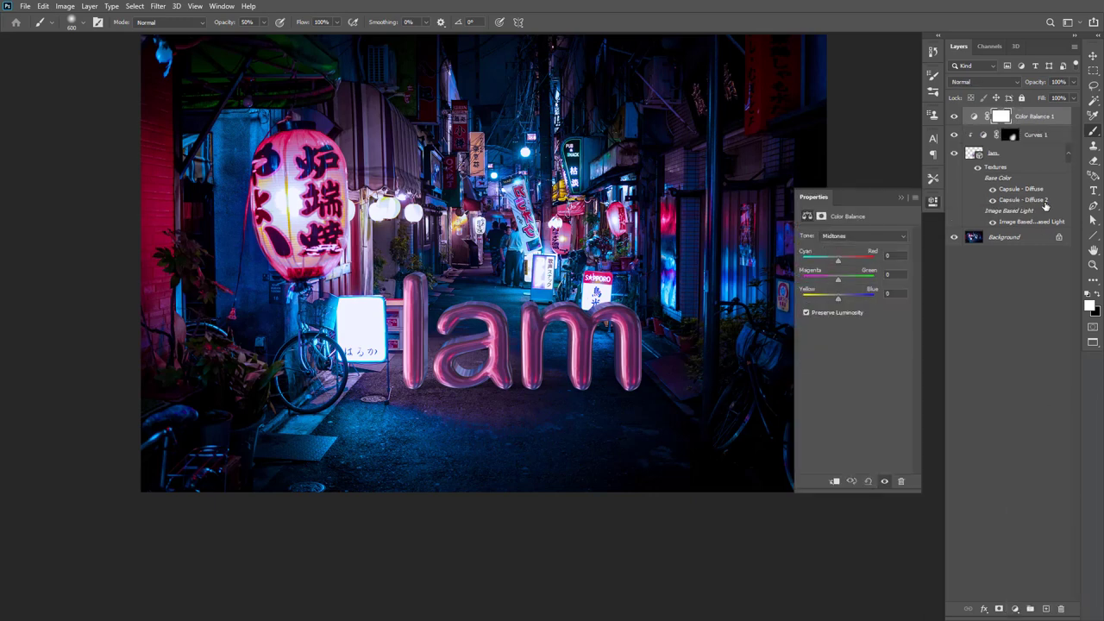
pyautogui.keyDown('alt'); pyautogui.click(1062, 125); pyautogui.keyUp('alt')
pyautogui.moveTo(840, 263); pyautogui.dragTo(839, 306)
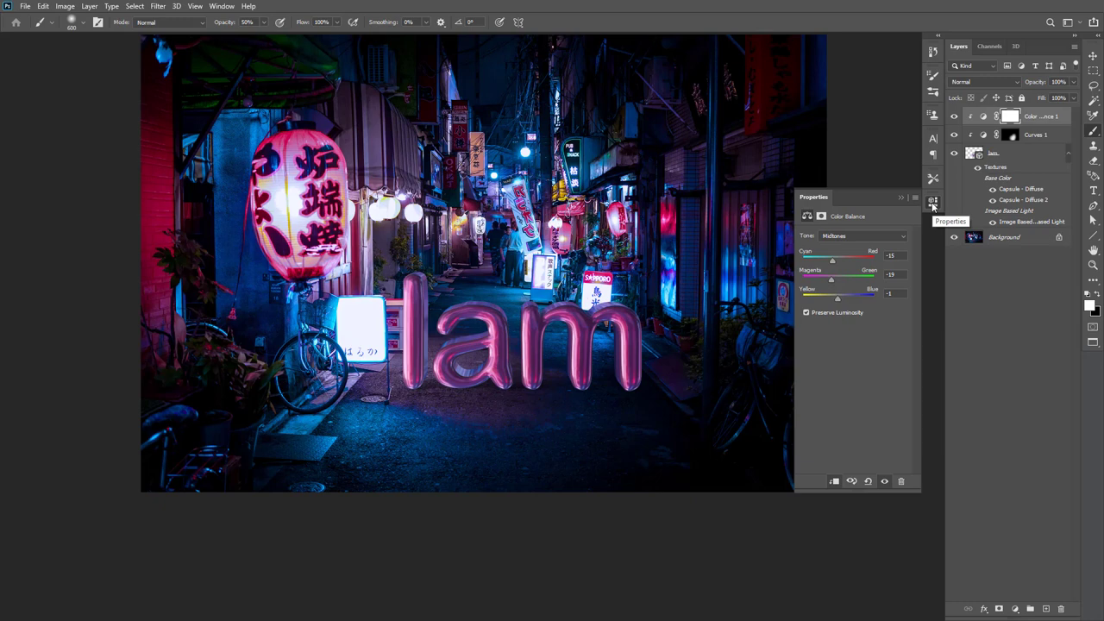
pyautogui.click(932, 204)
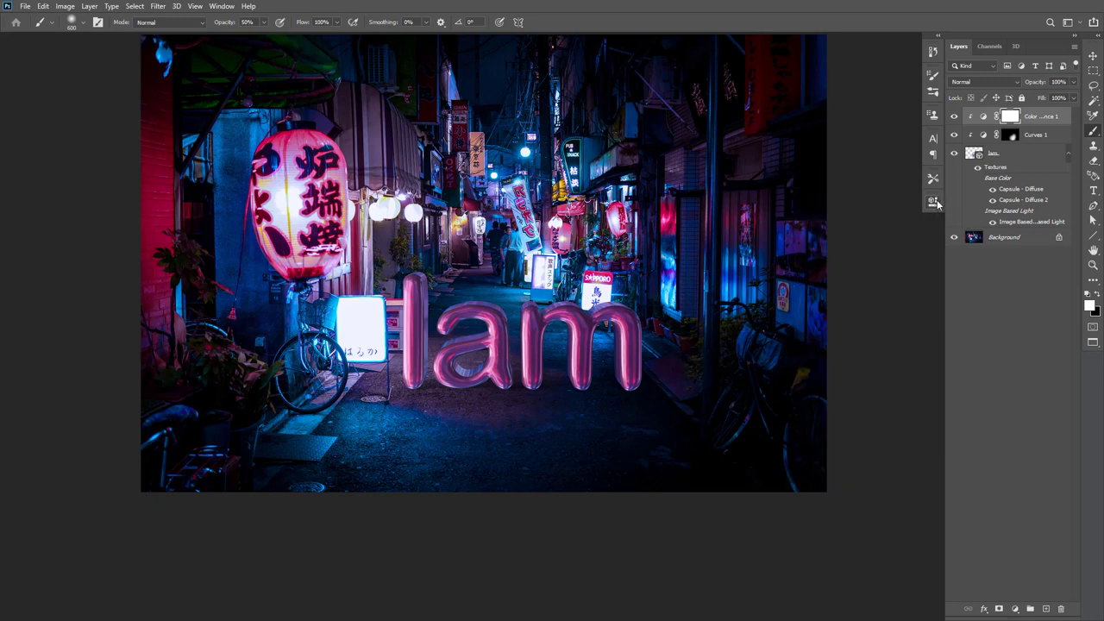
pyautogui.click(1014, 238)
pyautogui.click(1046, 609)
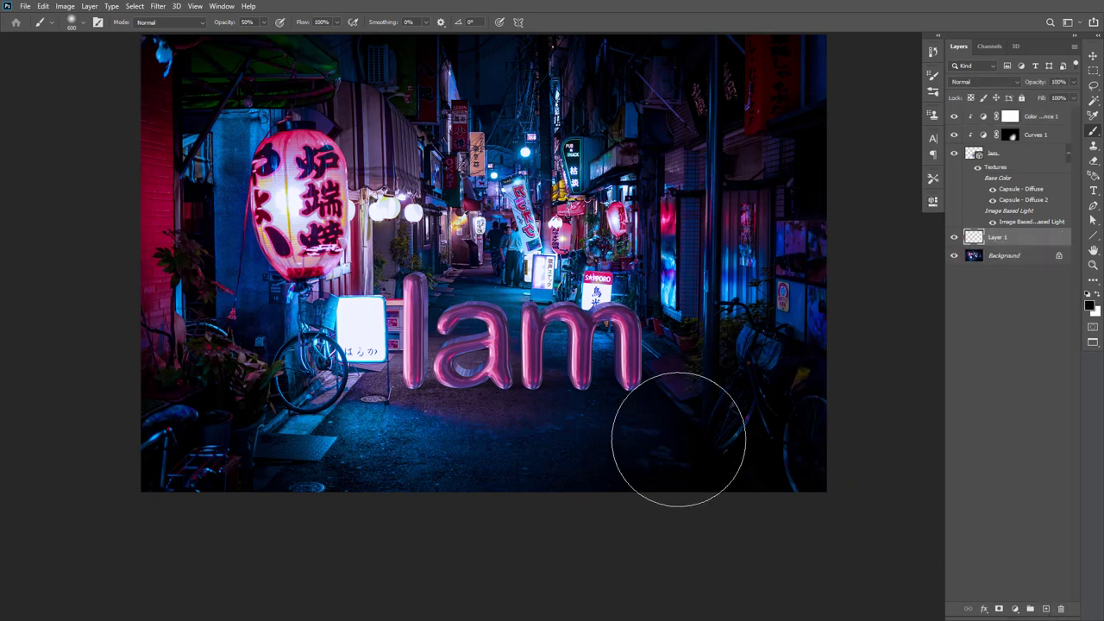
# Set Layer 1's blend mode to Soft Light
pyautogui.press('m')
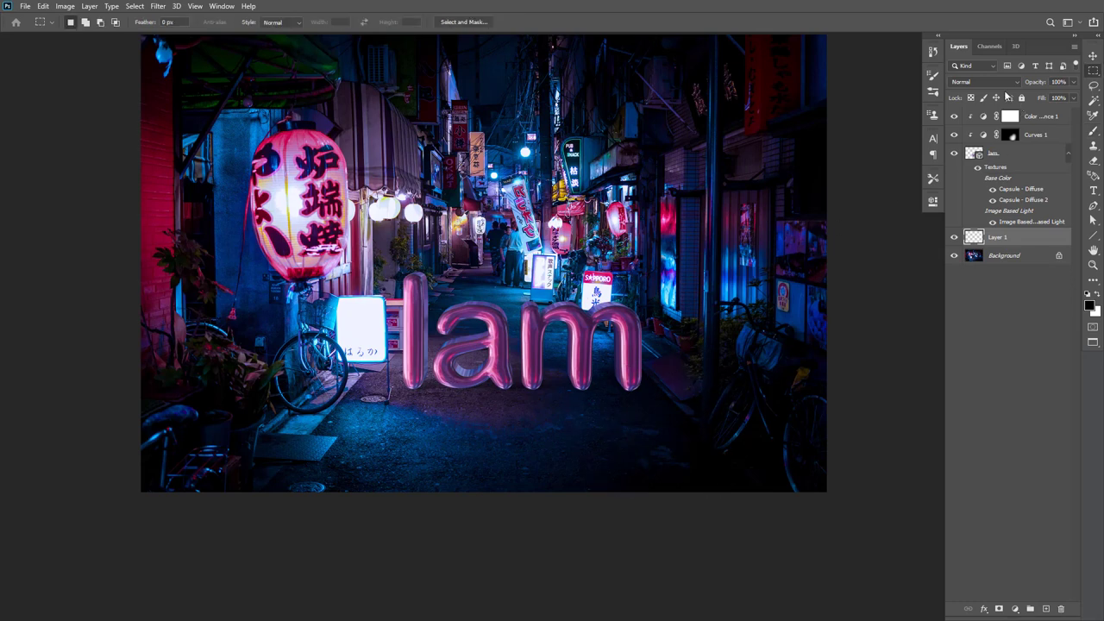
pyautogui.click(984, 81)
pyautogui.click(975, 229)
# Sample pink as the paint colour and set a fully soft 183 px brush at 60% opacity
pyautogui.press('b')
pyautogui.rightClick(542, 352)
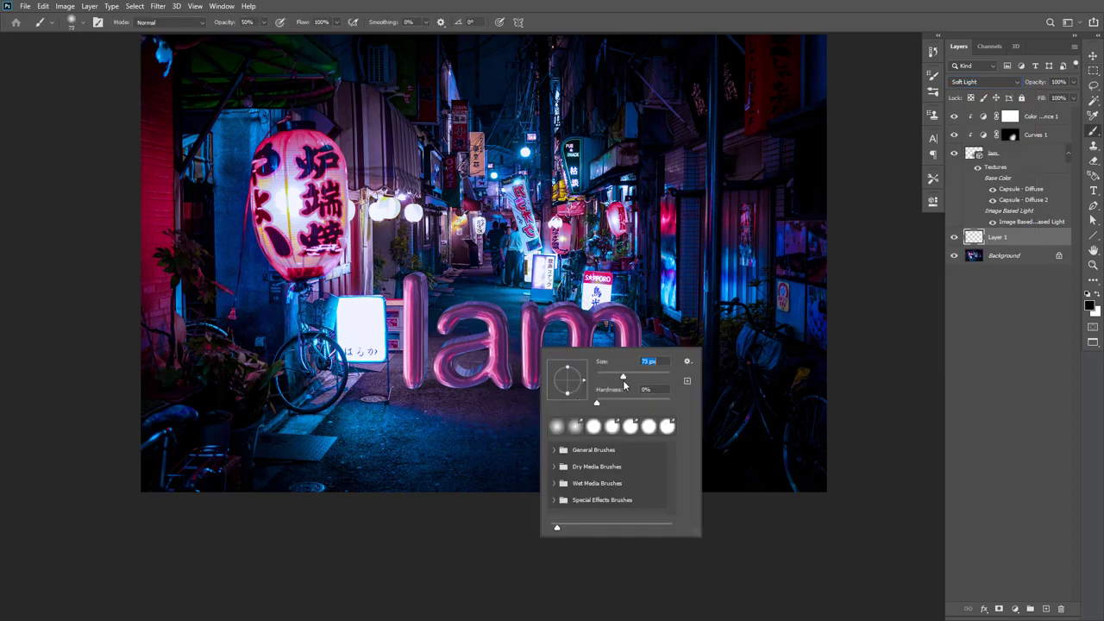
pyautogui.click(436, 588)
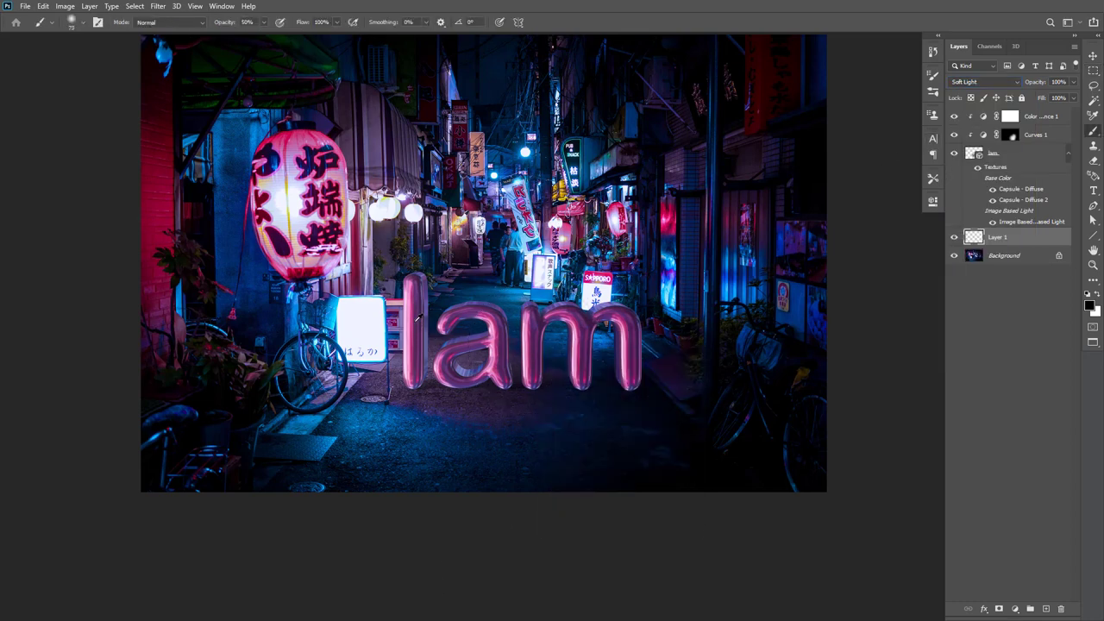
pyautogui.keyDown('alt'); pyautogui.click(441, 312); pyautogui.keyUp('alt')
pyautogui.rightClick(483, 310)
pyautogui.keyDown('alt'); pyautogui.click(421, 283); pyautogui.keyUp('alt')
pyautogui.rightClick(617, 366)
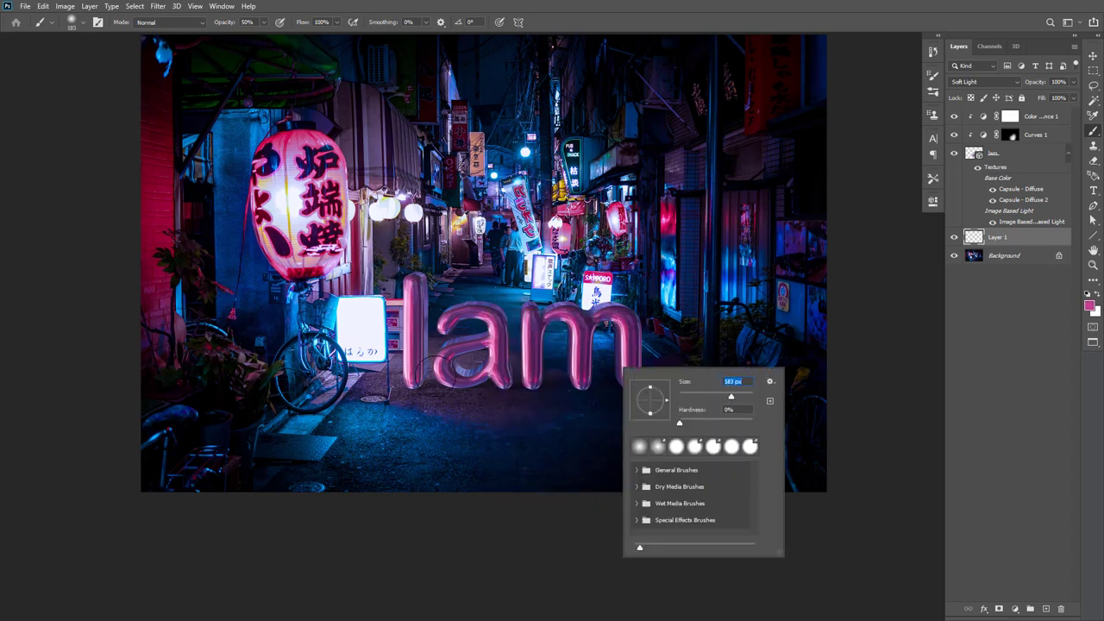
pyautogui.press('Return')
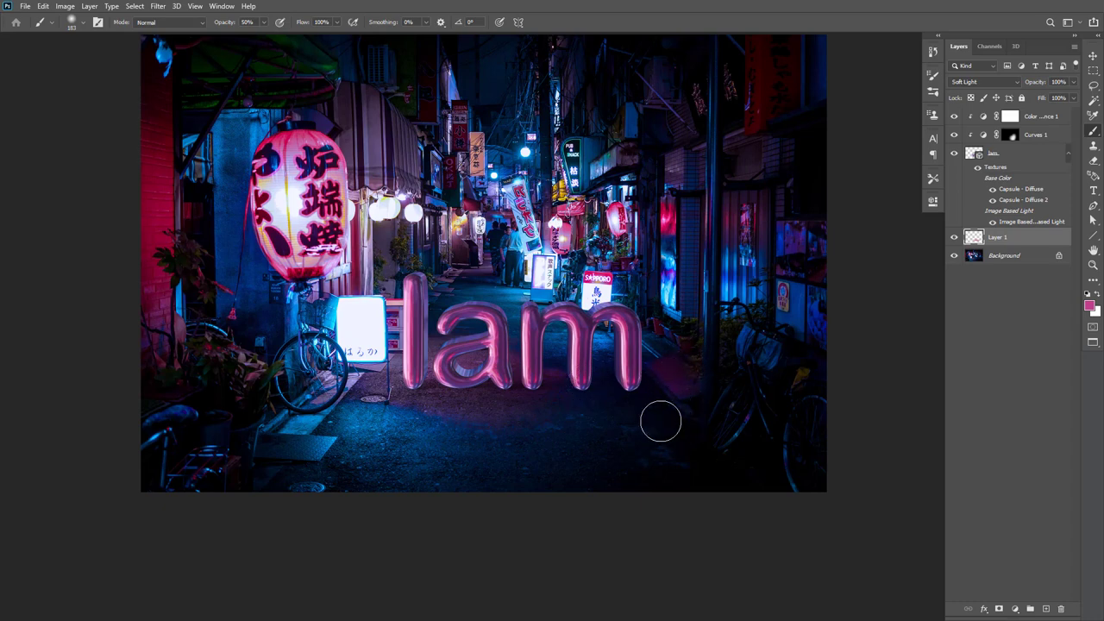
pyautogui.press('6')
# Paint a pink glow on the ground under the Iam letters, then select the top layer
pyautogui.click(955, 237)
pyautogui.moveTo(374, 379); pyautogui.dragTo(671, 376)
pyautogui.moveTo(520, 411); pyautogui.dragTo(584, 407)
pyautogui.scroll(2, 754, 387)
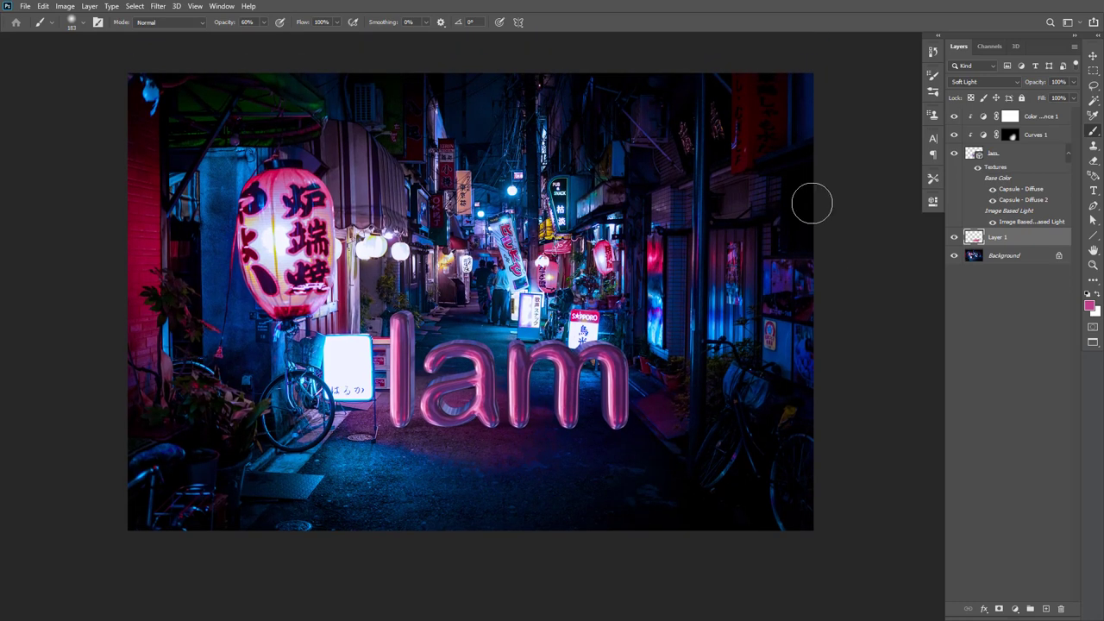
pyautogui.click(1034, 119)
# Stamp all visible layers into a merged Layer 2 and apply a 31.8 px Gaussian Blur
pyautogui.hotkey('ctrl', 'shift', 'alt', 'e')
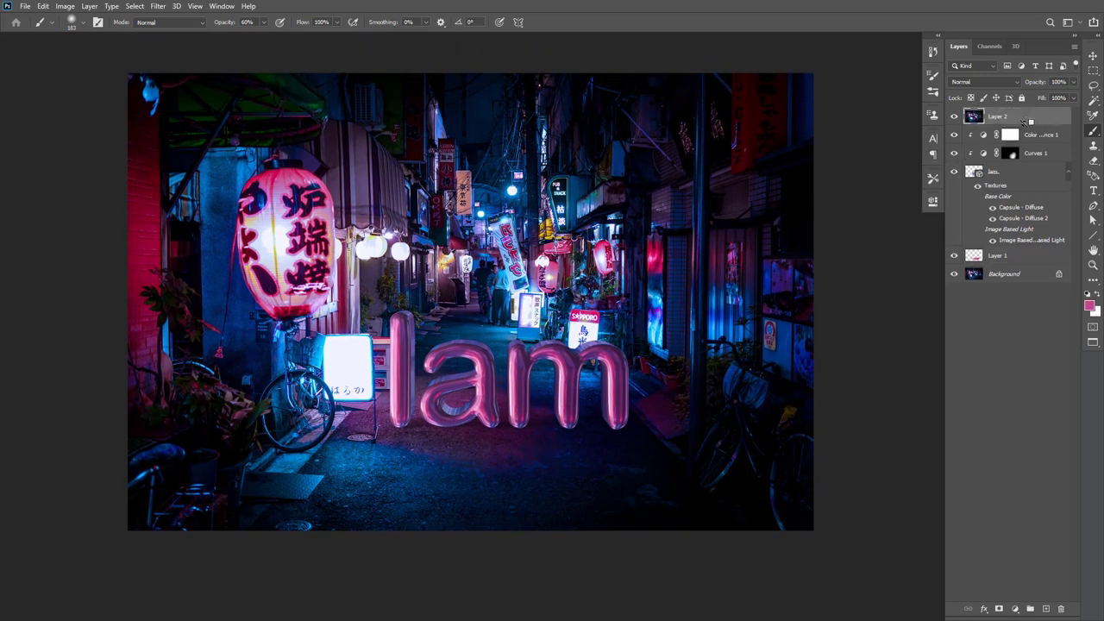
pyautogui.press('v')
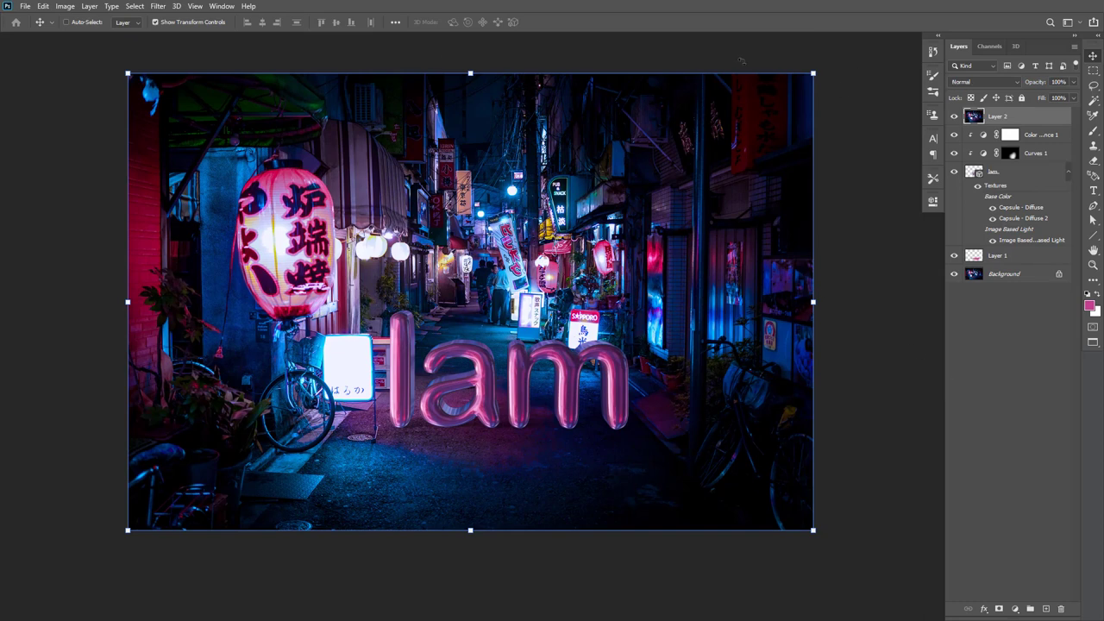
pyautogui.click(159, 7)
pyautogui.moveTo(165, 135)
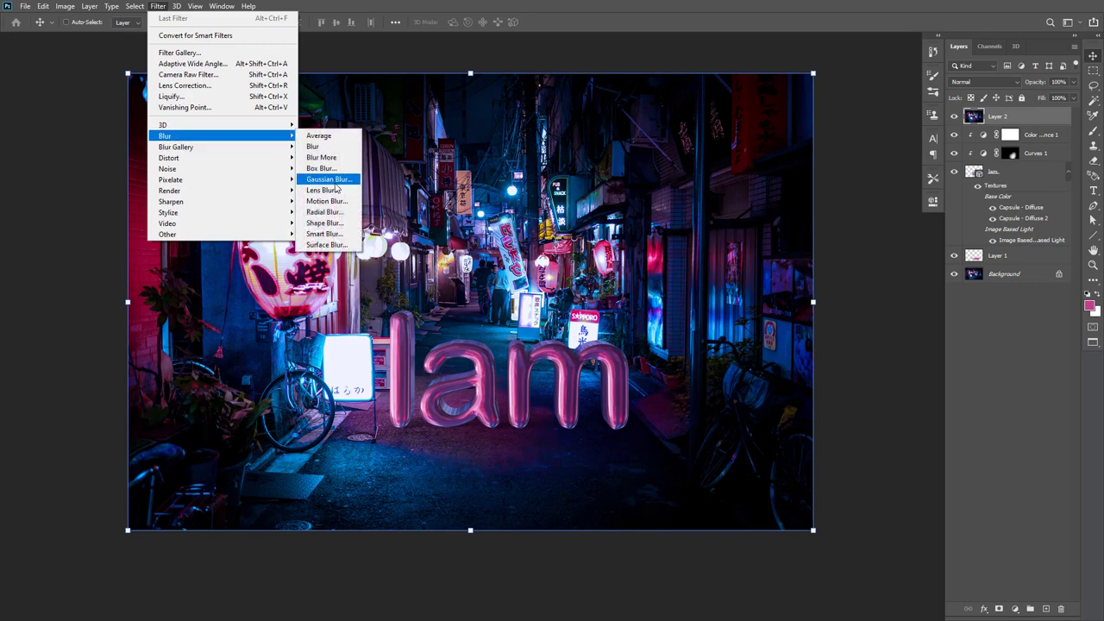
pyautogui.click(332, 180)
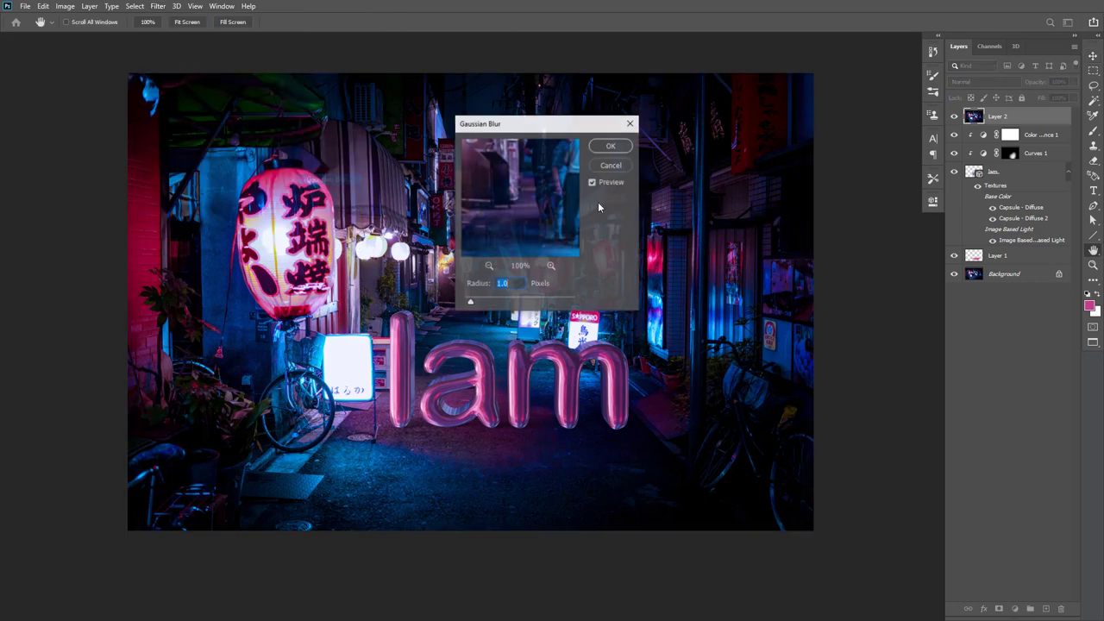
pyautogui.click(518, 302)
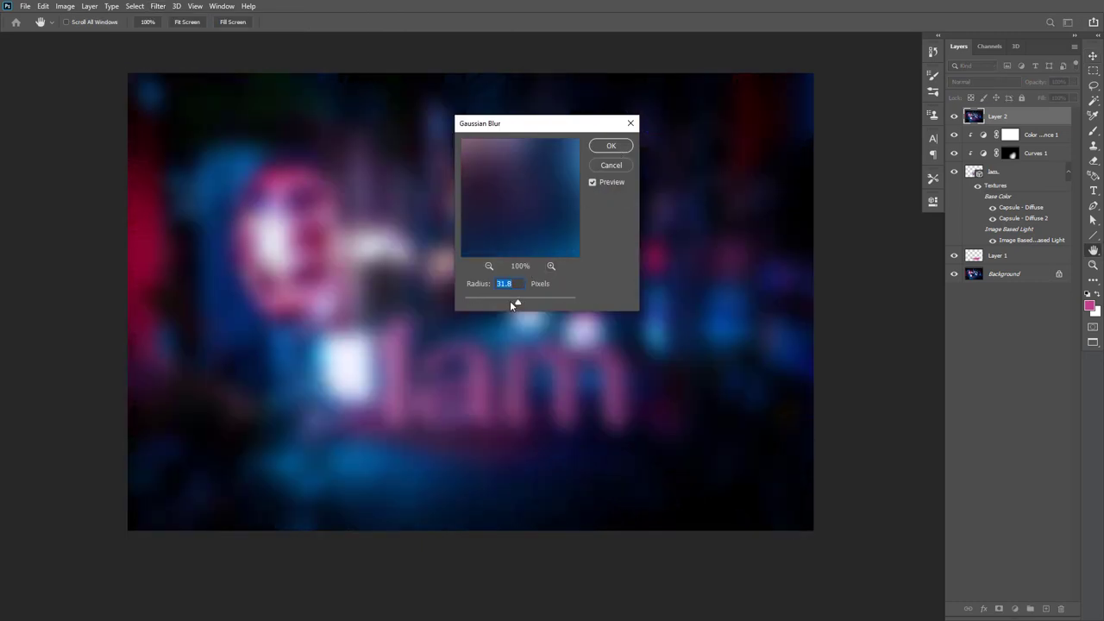
pyautogui.moveTo(514, 304); pyautogui.dragTo(506, 301)
pyautogui.click(621, 151)
pyautogui.press('v')
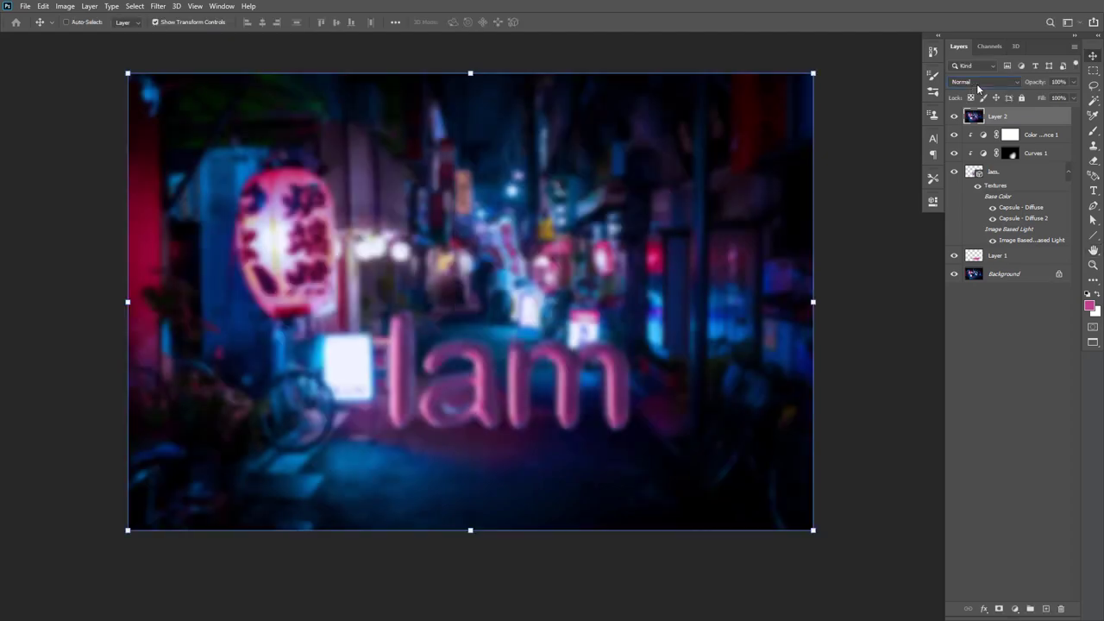
# Blend Layer 2 as Soft Light at 50% opacity, then hide it for a before/after comparison
pyautogui.click(978, 84)
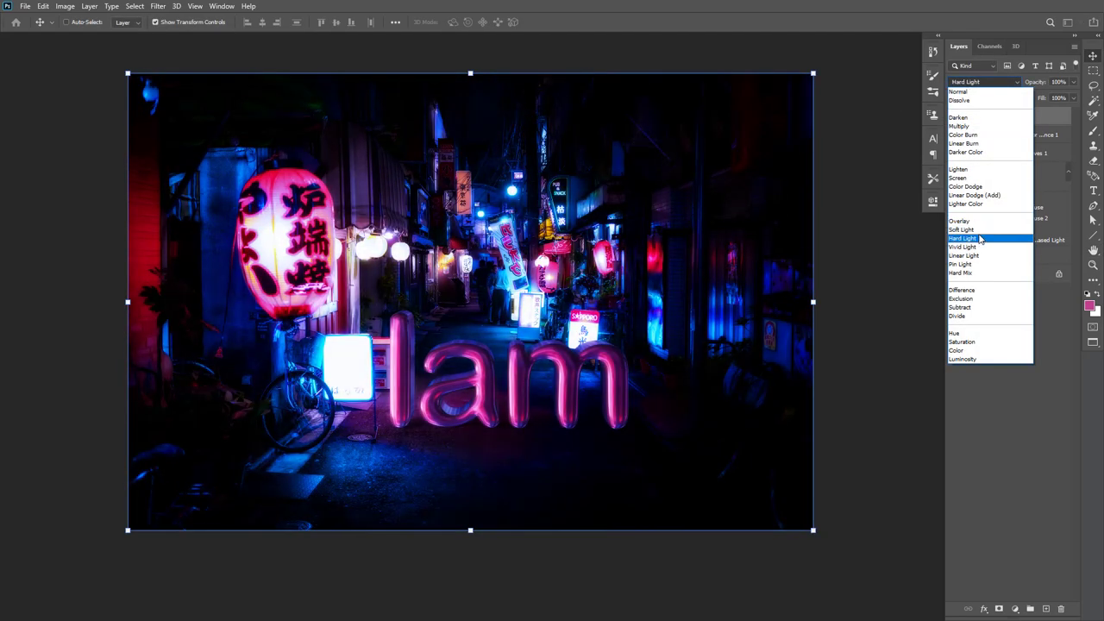
pyautogui.click(980, 239)
pyautogui.click(983, 81)
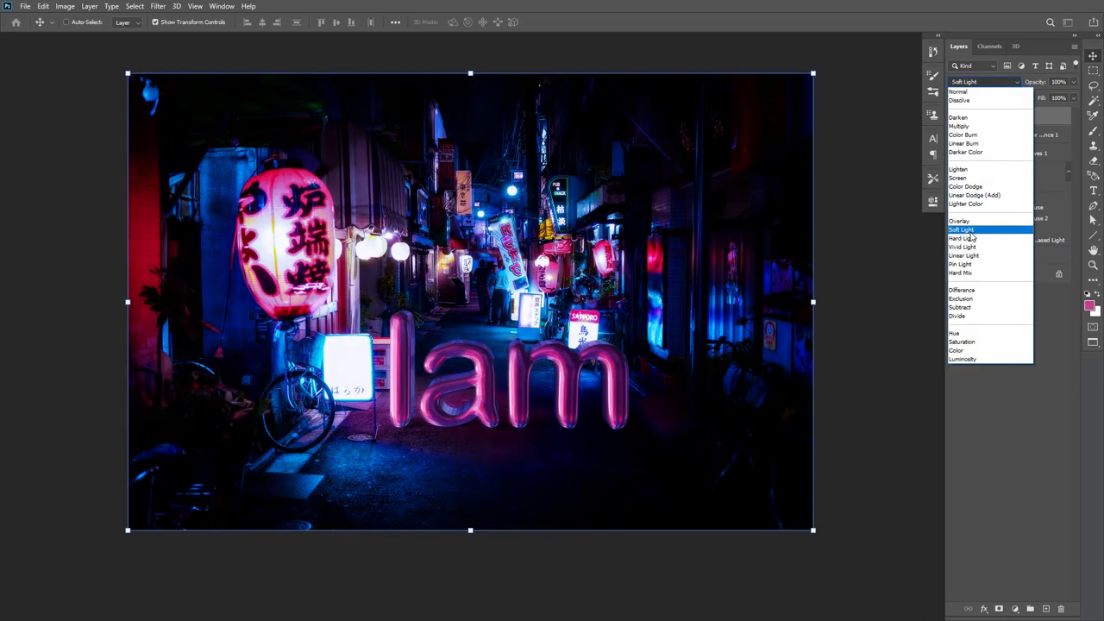
pyautogui.click(973, 235)
pyautogui.press('5')
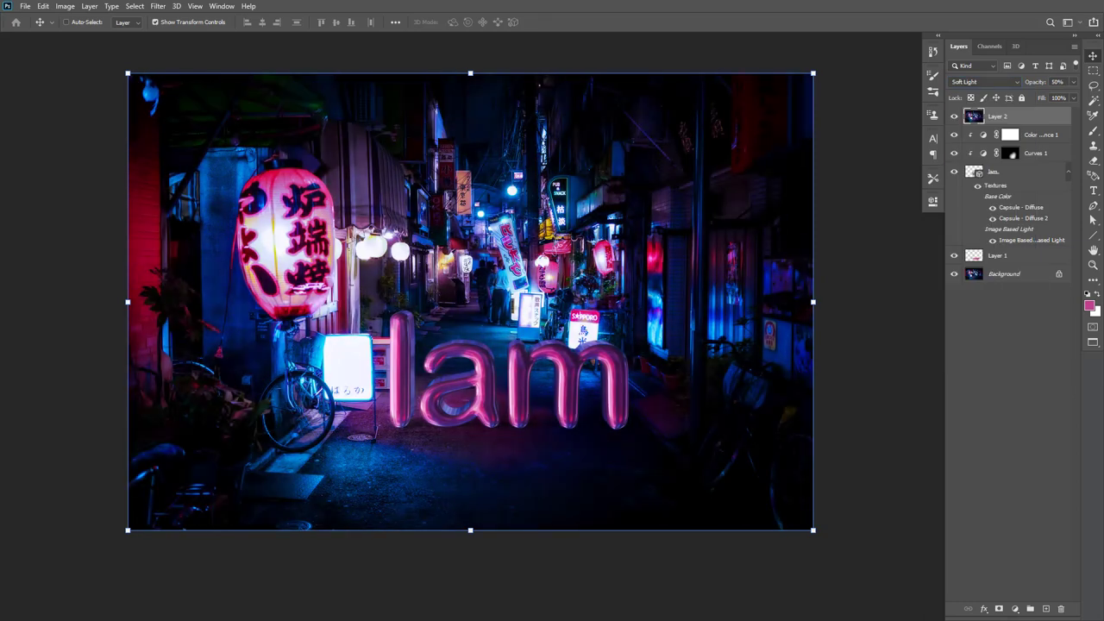
pyautogui.press('b')
pyautogui.press('v')
pyautogui.click(954, 116)
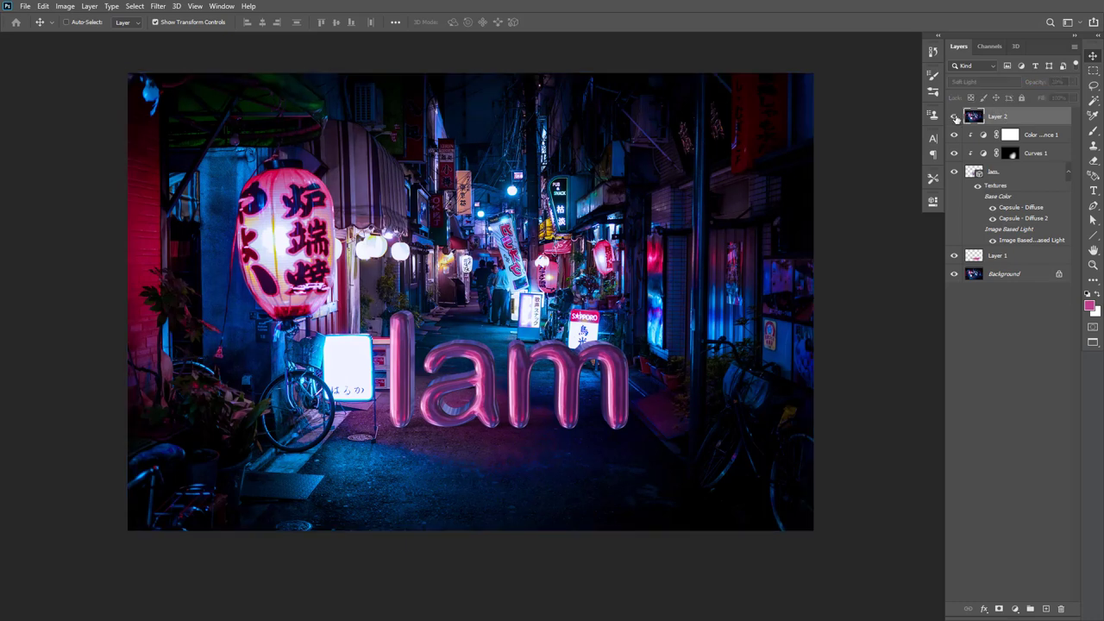
# Make the blurred Soft Light Layer 2 visible again at 20% opacity over the alley scene
pyautogui.click(954, 116)
pyautogui.press('b')
pyautogui.scroll(-1, 535, 306)
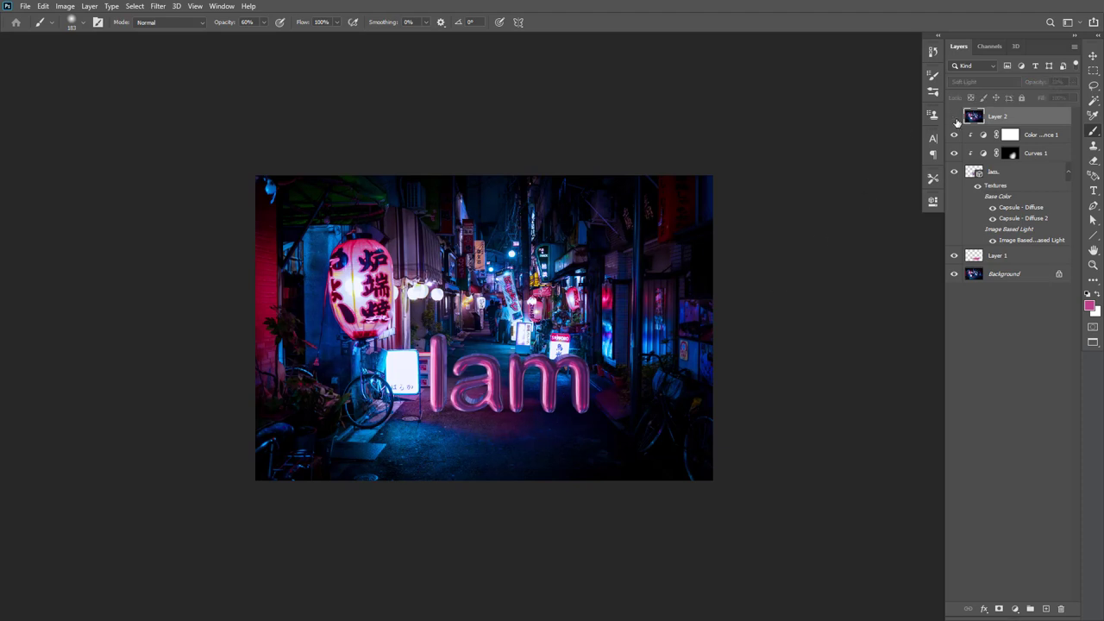
pyautogui.click(955, 119)
pyautogui.scroll(1, 571, 340)
pyautogui.moveTo(534, 354); pyautogui.dragTo(573, 287)
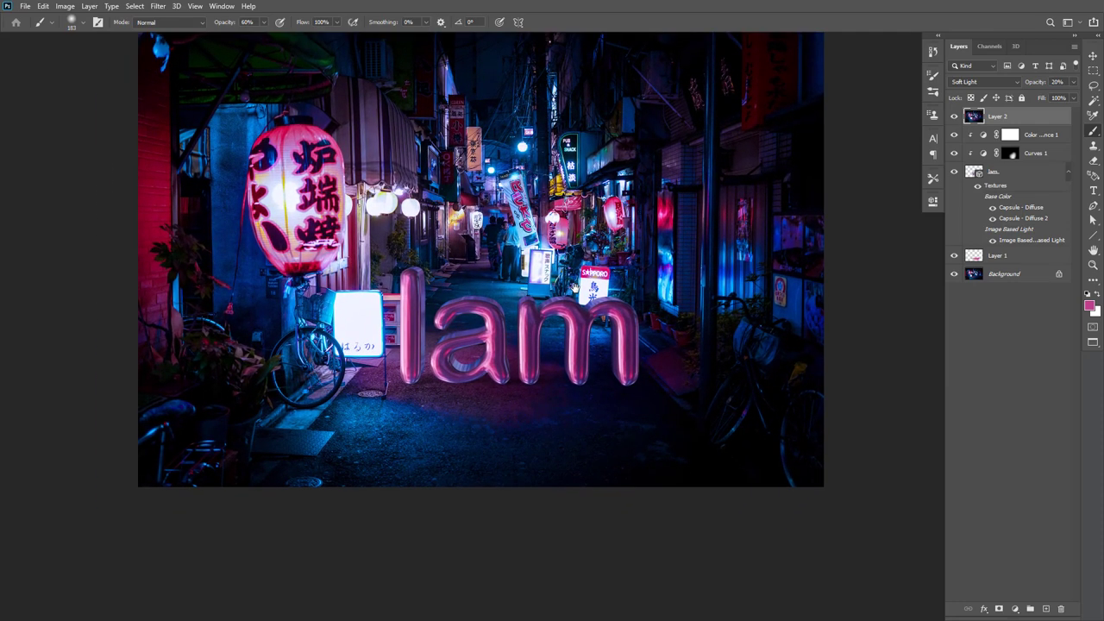